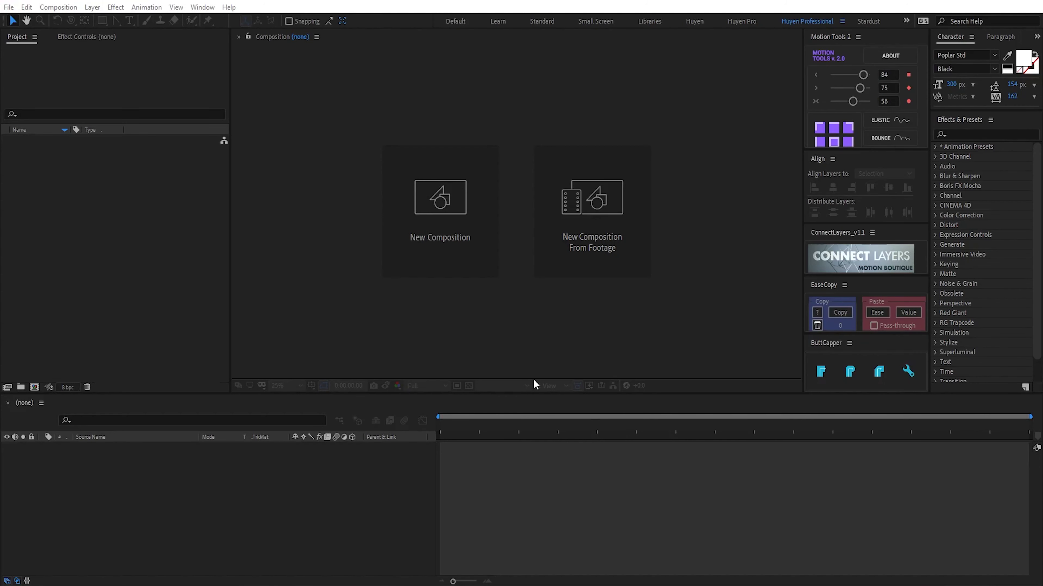
Step: Start a new composition named Spark Blast at 1920×1080, 24 fps, 10 seconds
key(ctrl+n)
text(Spark Blast)
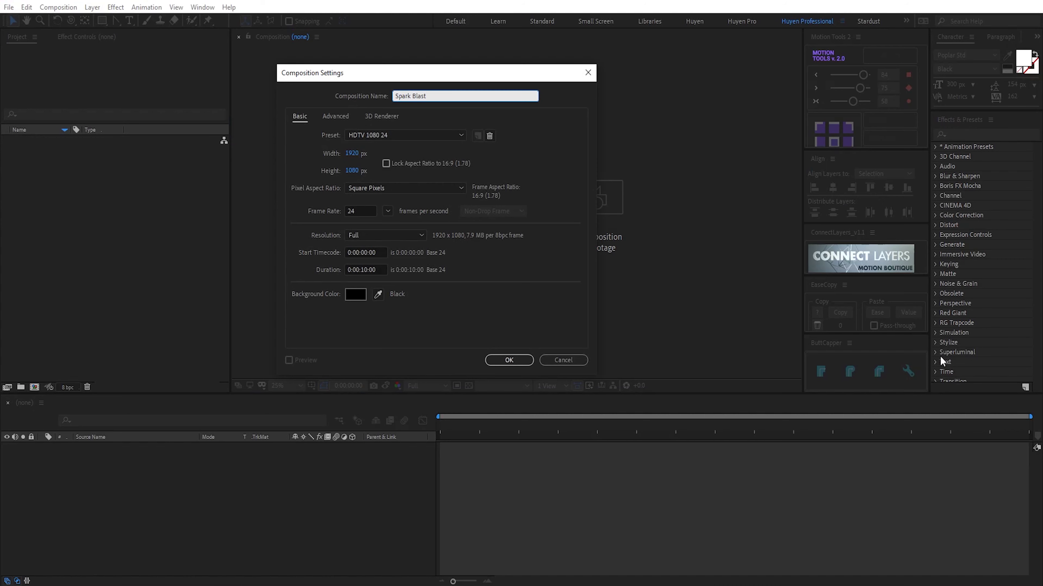
Step: Confirm the Spark Blast composition and add a full-frame solid named Main Particles
click(506, 359)
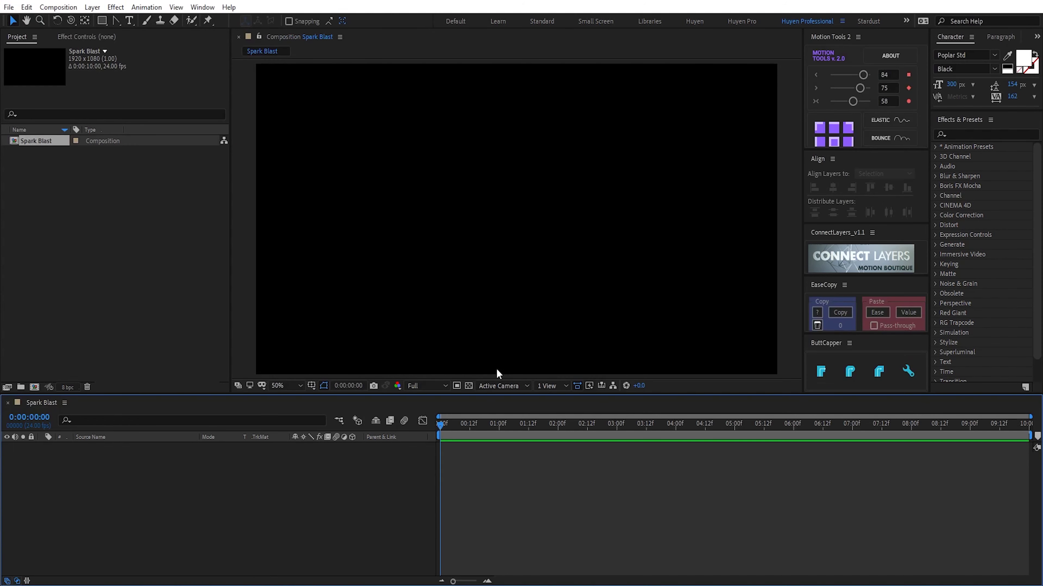
key(ctrl+y)
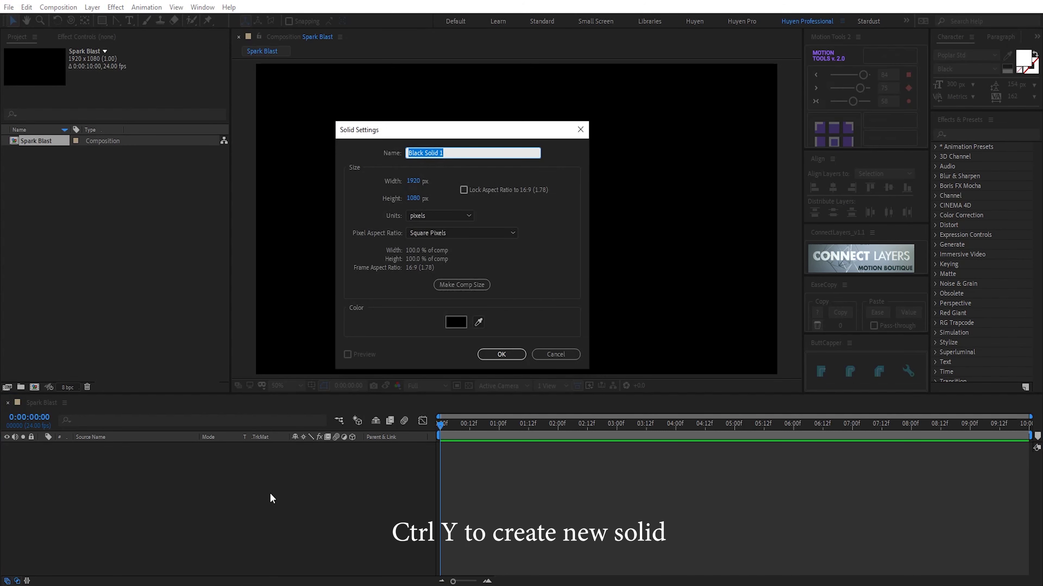
text(Main Particles)
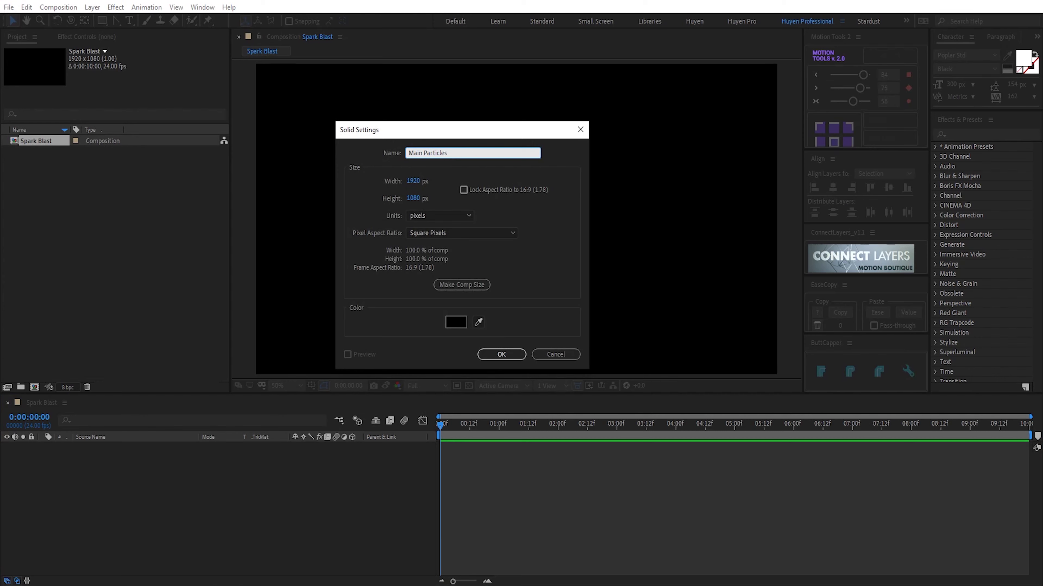
click(500, 354)
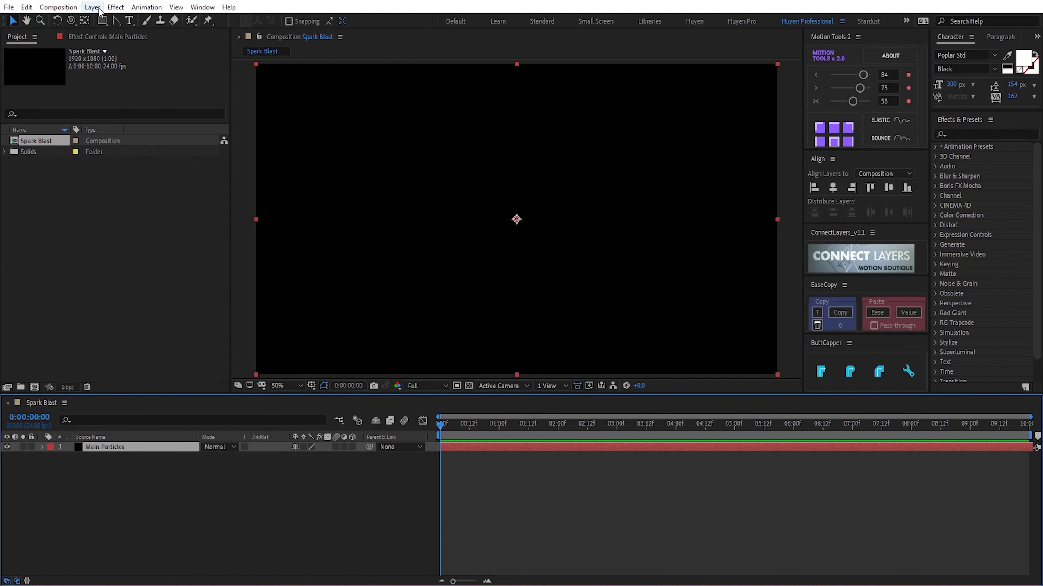
Step: Apply RG Trapcode Particular to the Main Particles solid
click(115, 7)
mouse_move(204, 265)
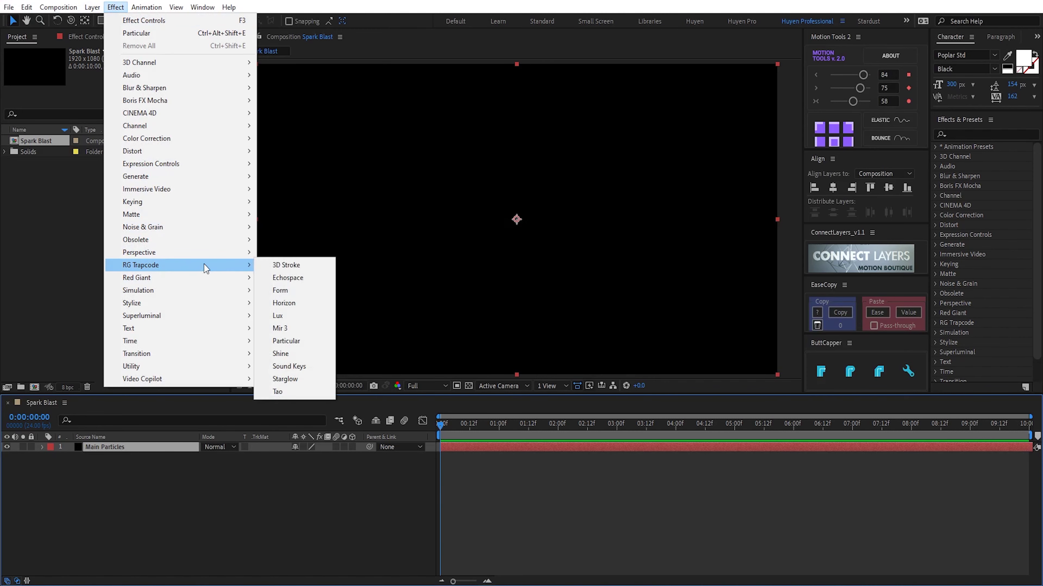
click(312, 341)
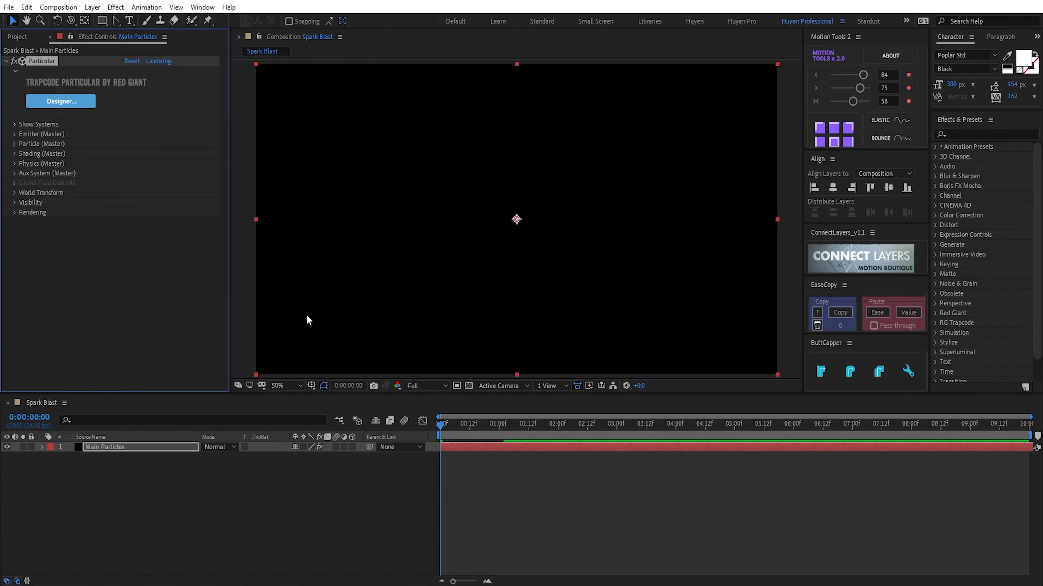
Step: Set the emitter behavior to Explode with 80000 particles per second
click(15, 134)
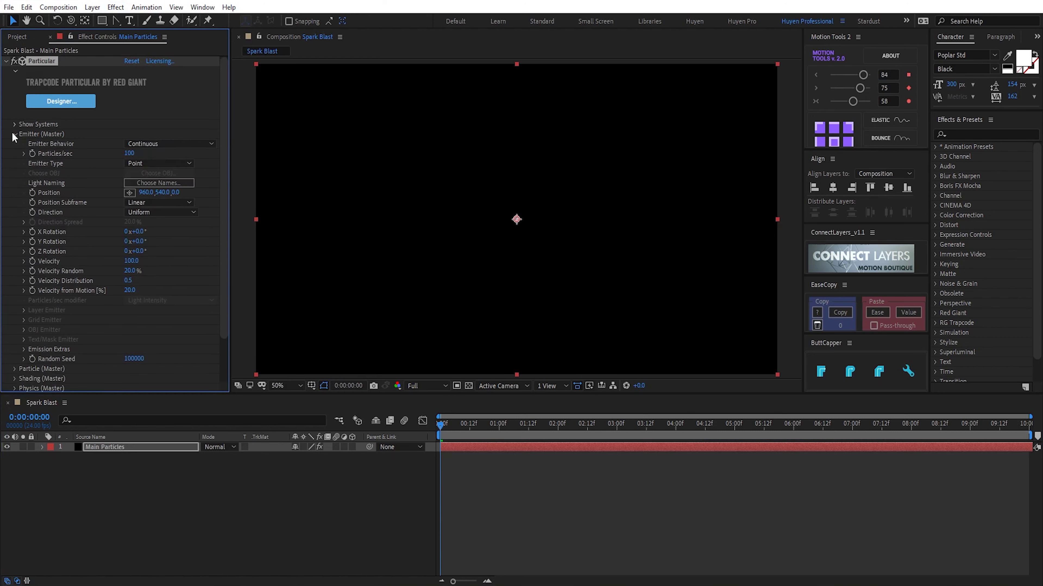
click(156, 144)
click(153, 168)
text(30)
text(0)
text(00)
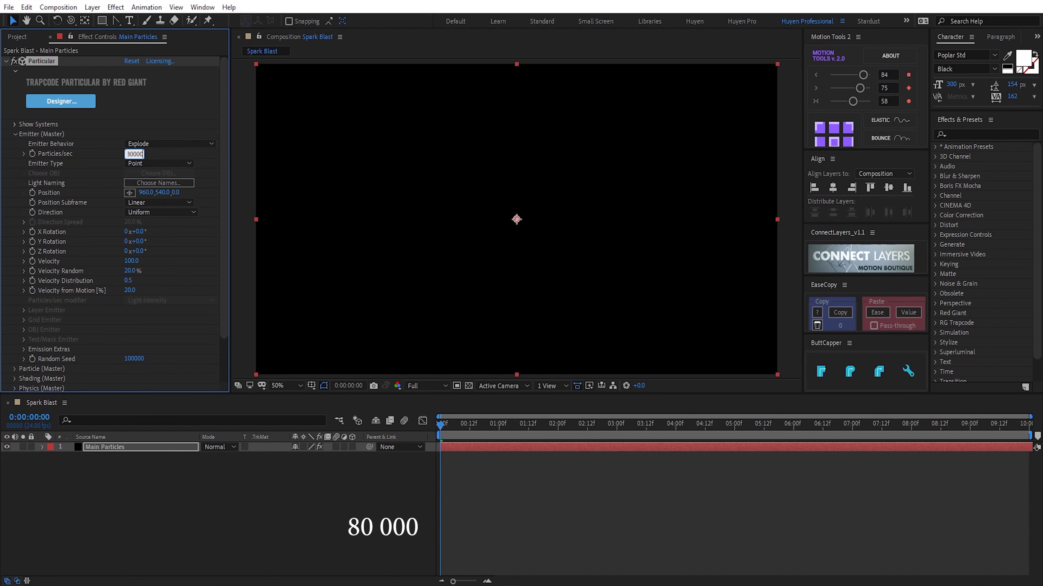
mouse_move(444, 427)
mouse_down()
mouse_move(579, 423)
mouse_move(559, 430)
mouse_up()
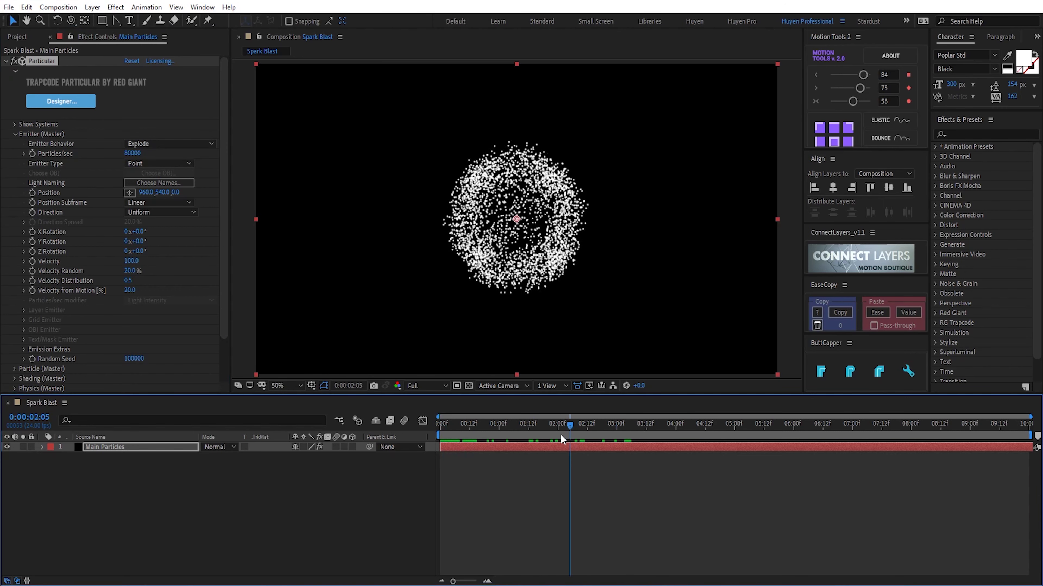
Step: Set Velocity to 450 and Velocity Random to 89%, then preview the burst
click(128, 261)
text(450)
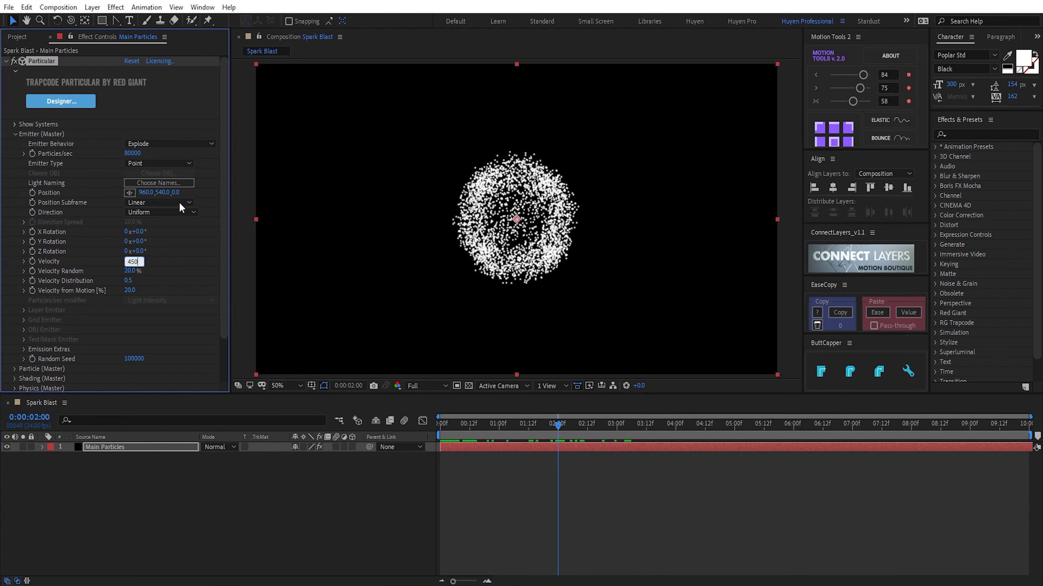
key(Return)
drag(129, 271, 166, 272)
drag(457, 426, 426, 429)
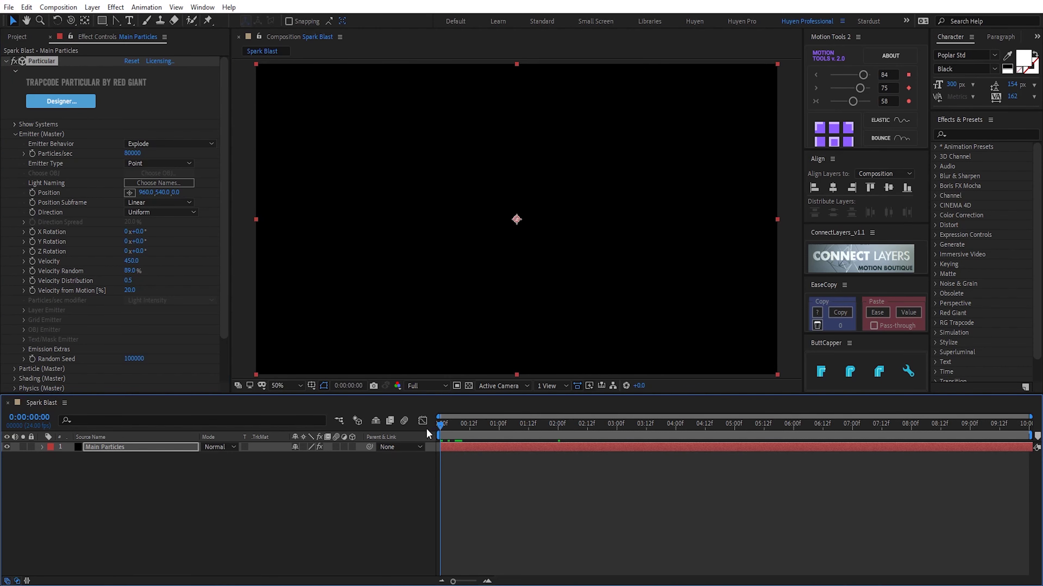
key(space)
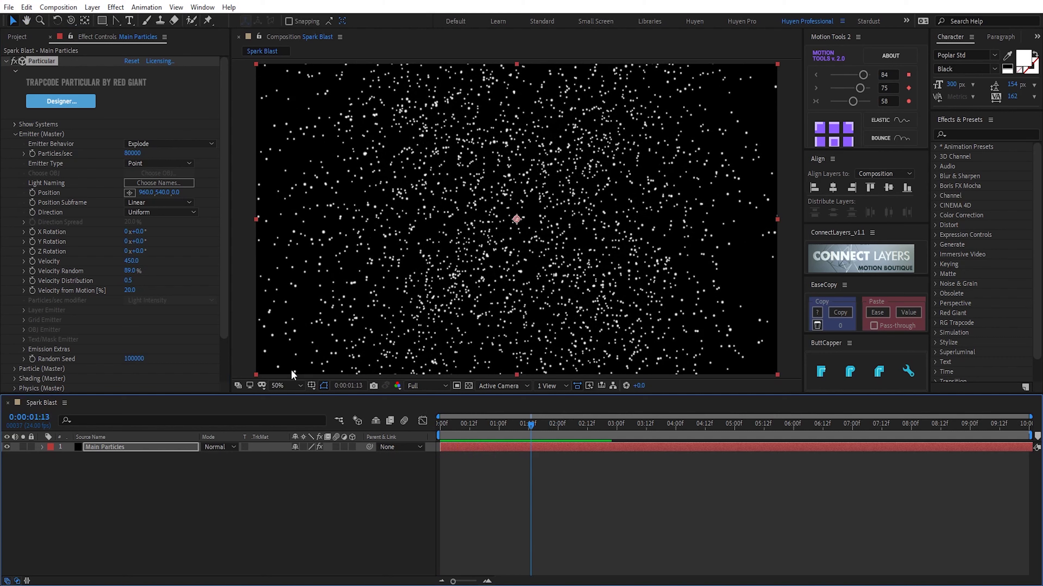
scroll(90, 332, down, 1)
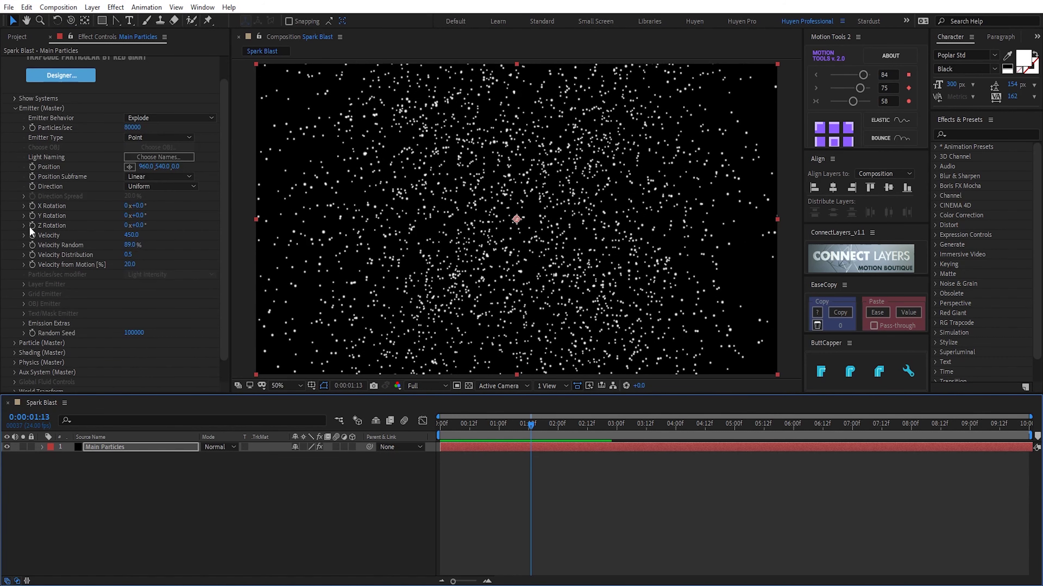
click(16, 108)
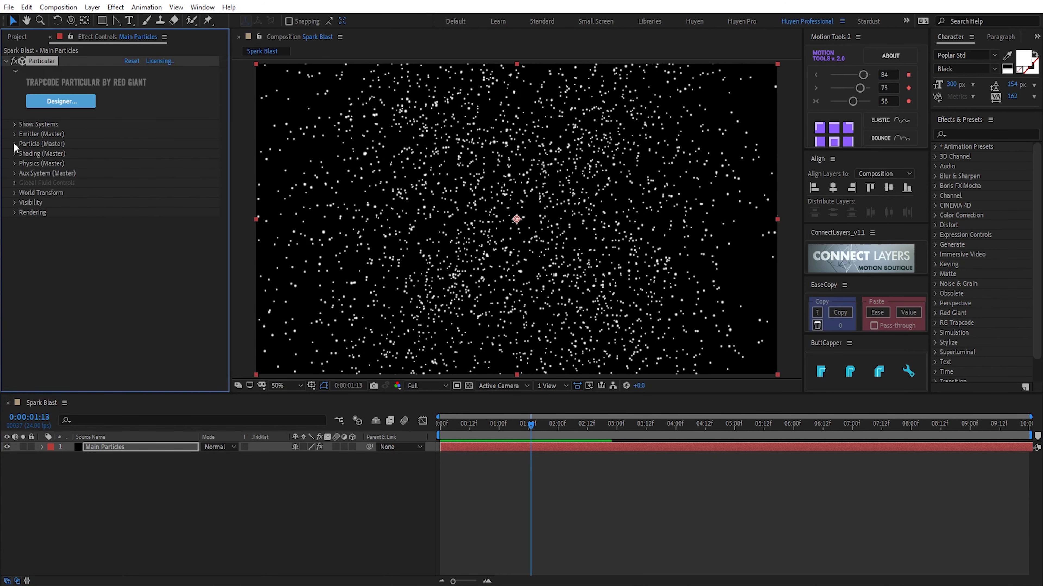
Step: Set particle Life to 1.5 seconds with 90% Life Random
click(14, 144)
click(131, 154)
text(15)
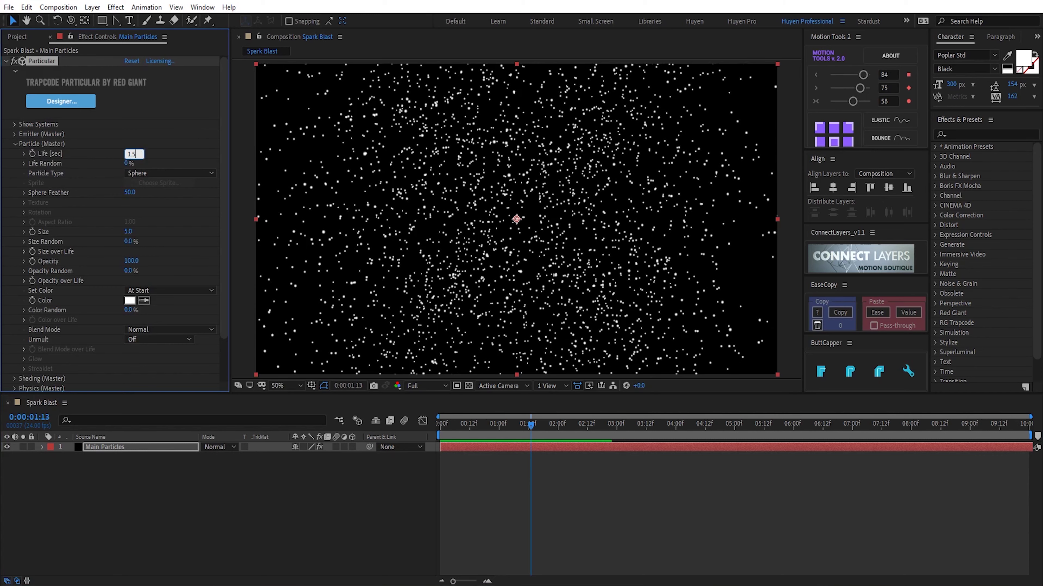
key(Tab)
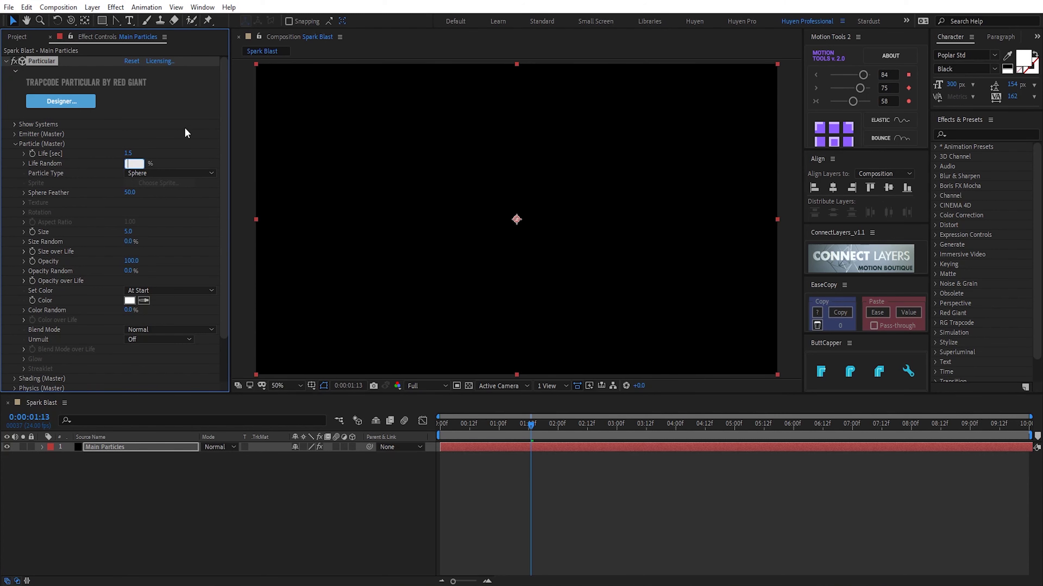
text(90)
key(Return)
drag(439, 431, 518, 433)
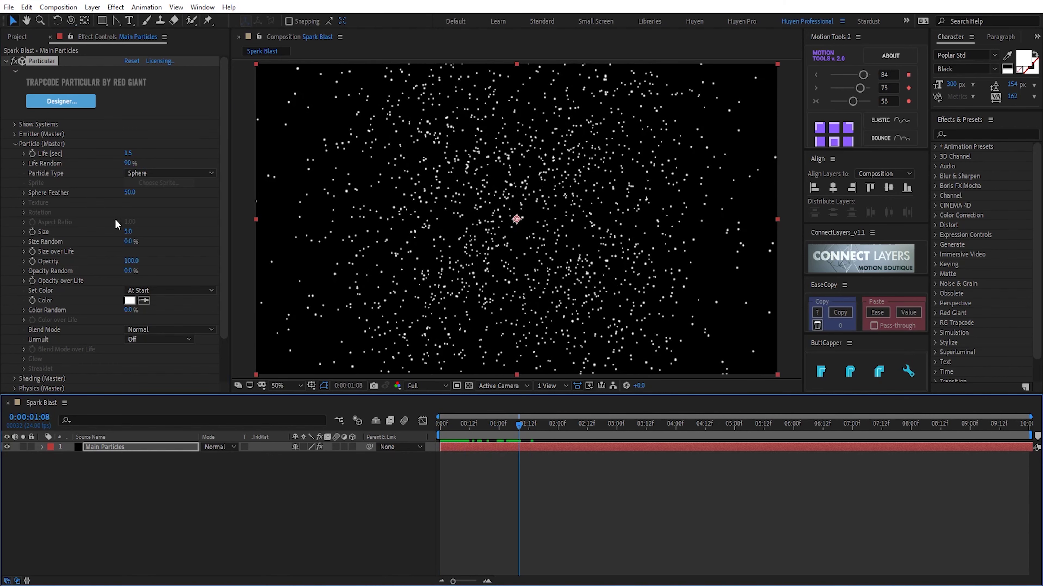
Step: Set particle Size to 1 with 100% Size Random
click(128, 231)
text(1)
key(Return)
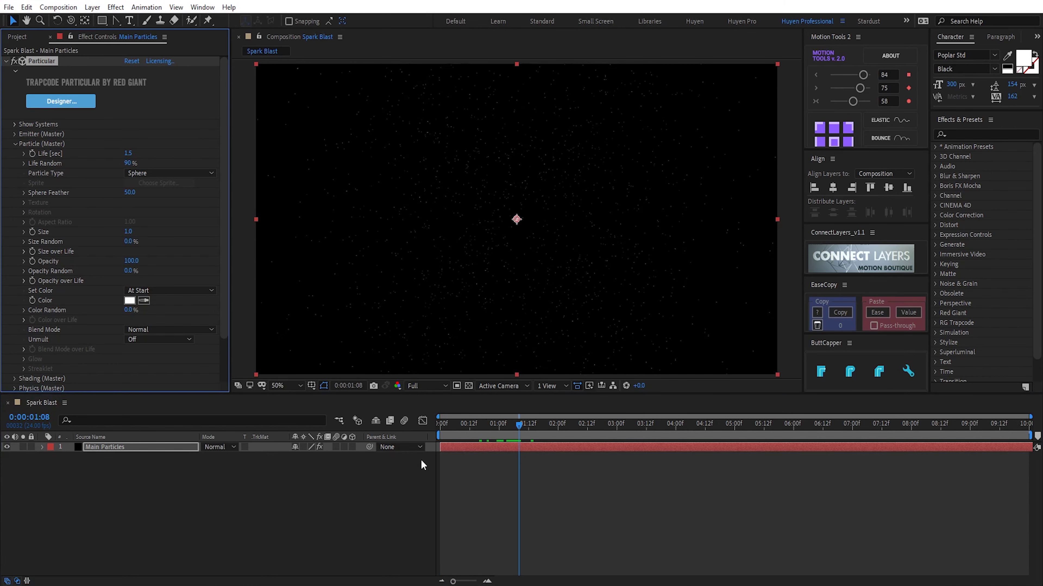
click(457, 427)
key(space)
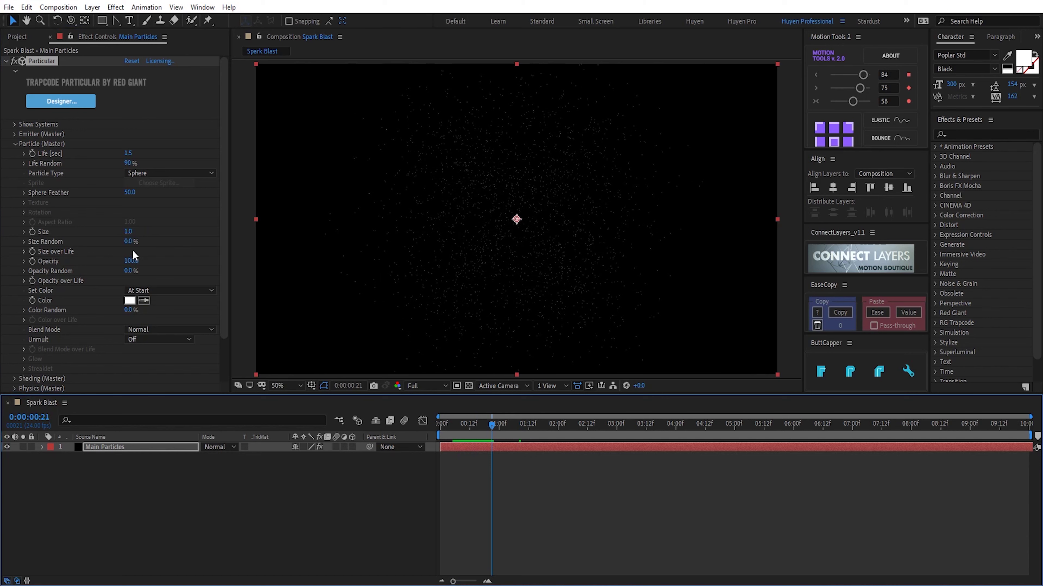
drag(130, 241, 280, 244)
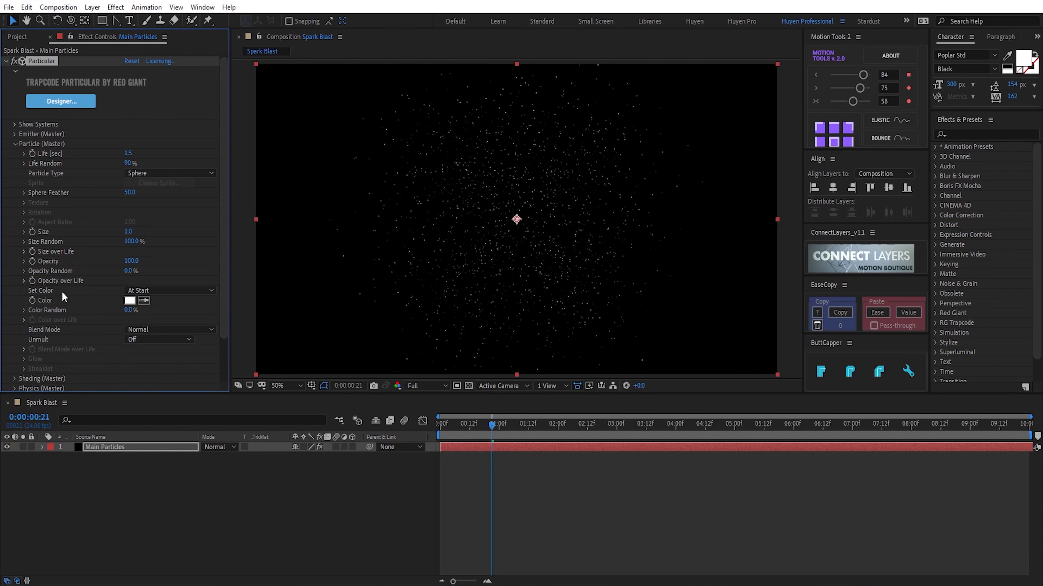
Step: Draw flickering spikes into the Opacity over Life curve
click(24, 281)
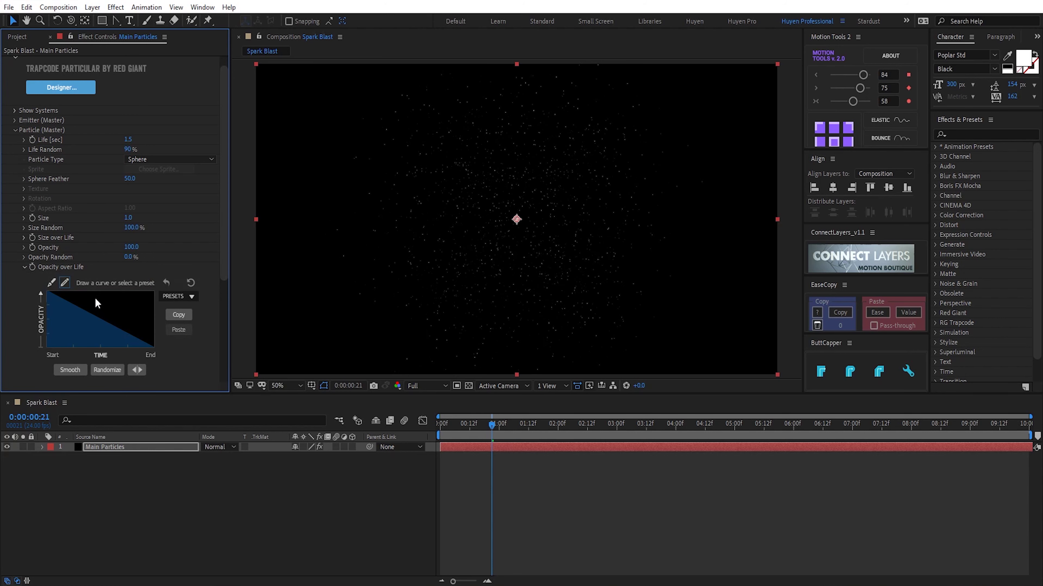
mouse_move(145, 327)
mouse_down()
mouse_move(114, 319)
mouse_move(106, 296)
mouse_up()
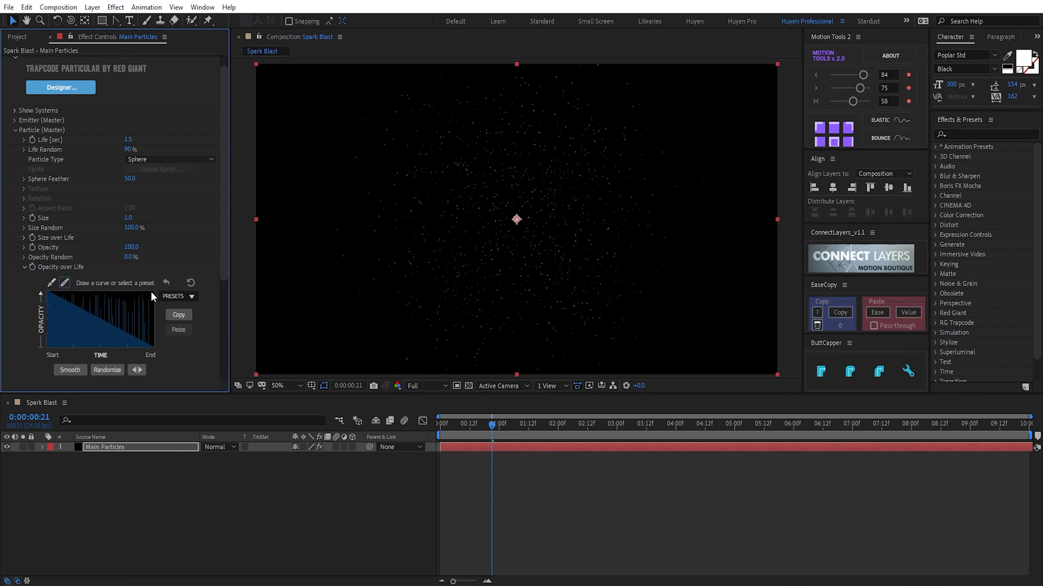
drag(439, 425, 505, 427)
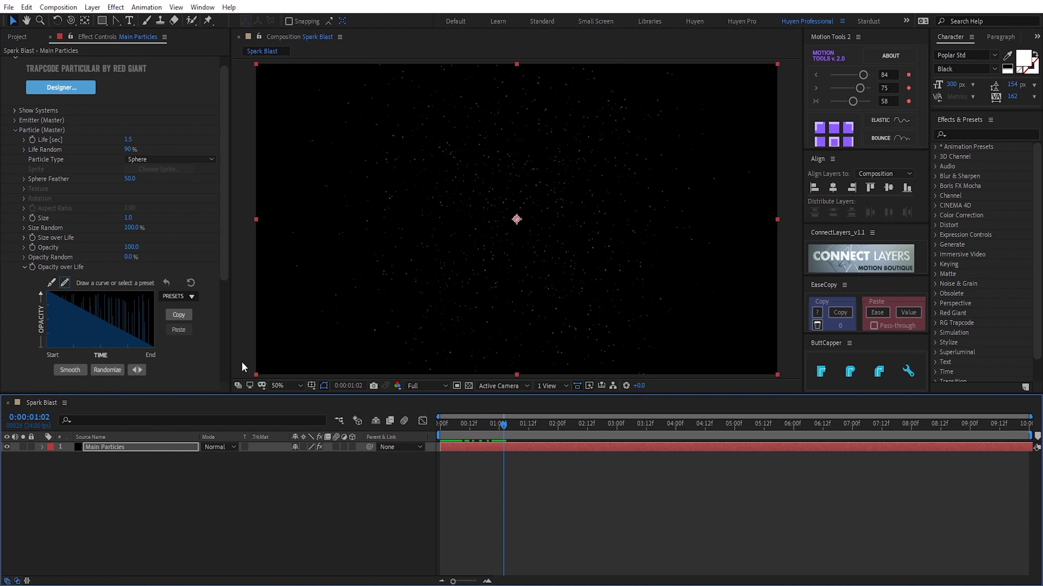
Step: Switch particle color to Over Life and remove the red stop from the ramp
click(26, 268)
click(155, 277)
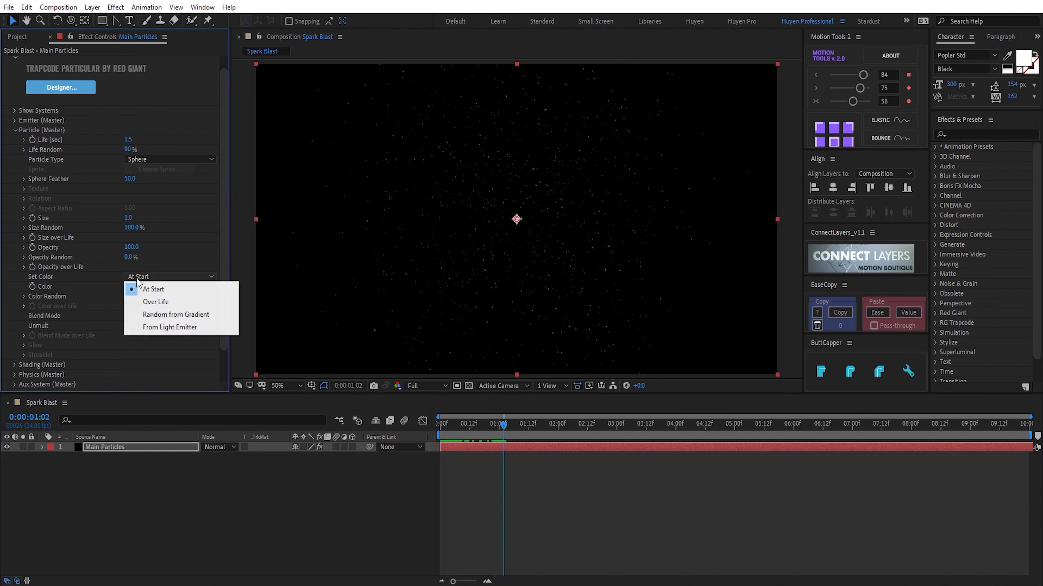
click(182, 303)
click(182, 303)
click(24, 307)
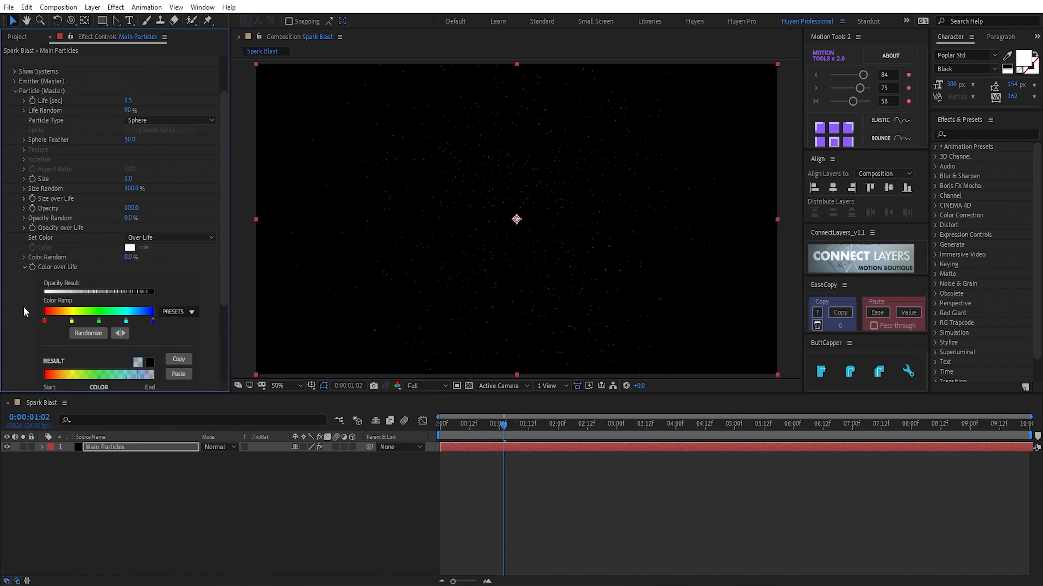
mouse_move(49, 322)
mouse_down()
mouse_move(56, 341)
mouse_move(49, 321)
mouse_move(125, 343)
mouse_up()
Step: Make the ramp start a soft yellow and end orange FF4800, then preview
double_click(49, 322)
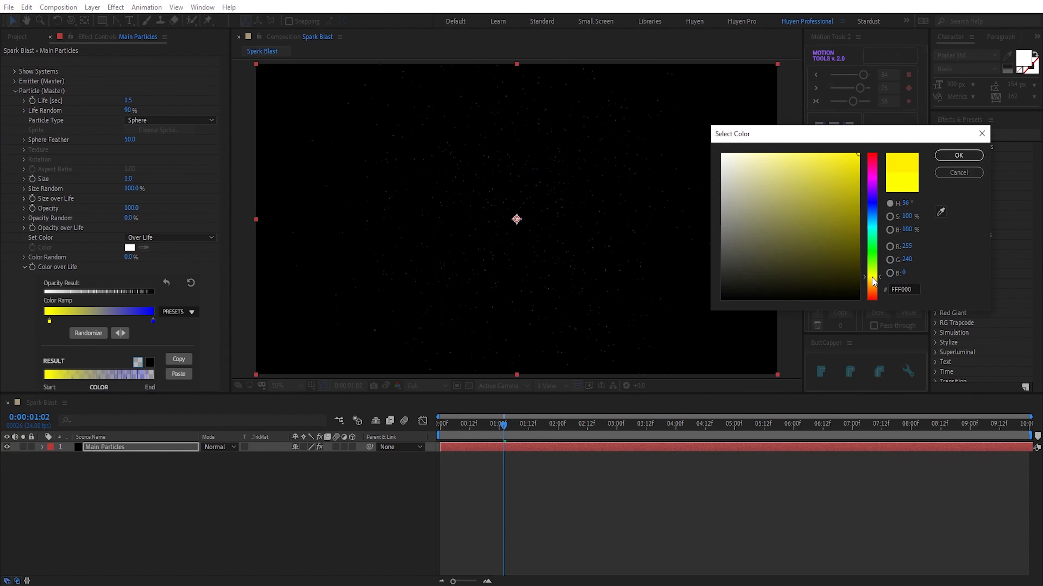
click(818, 168)
click(959, 155)
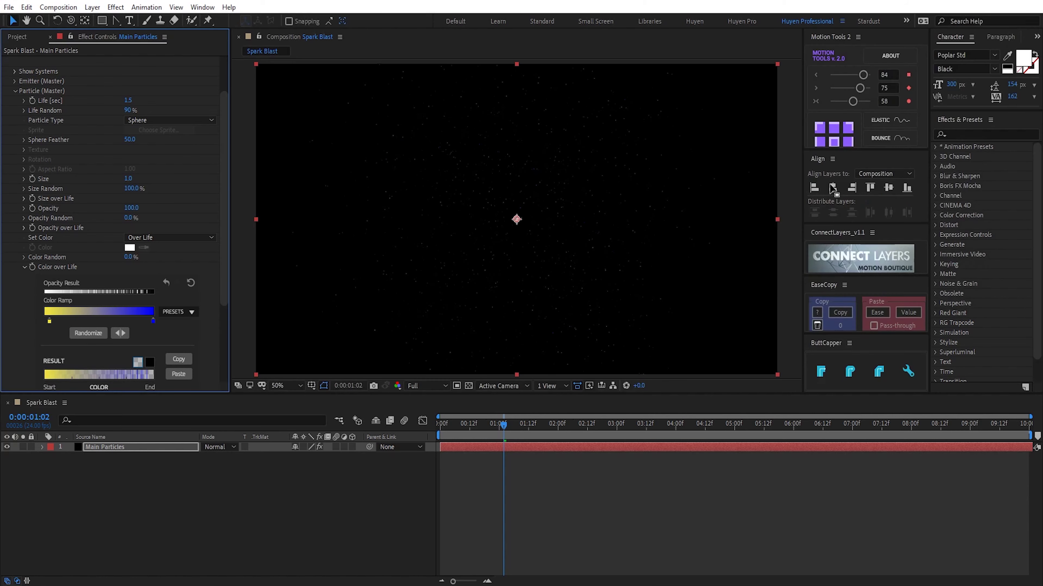
double_click(154, 322)
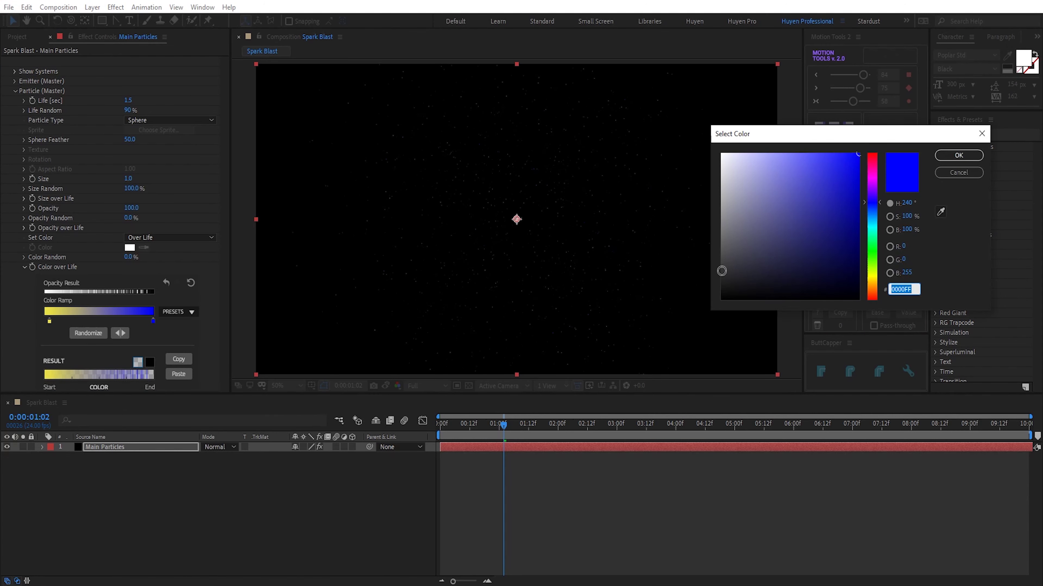
click(872, 292)
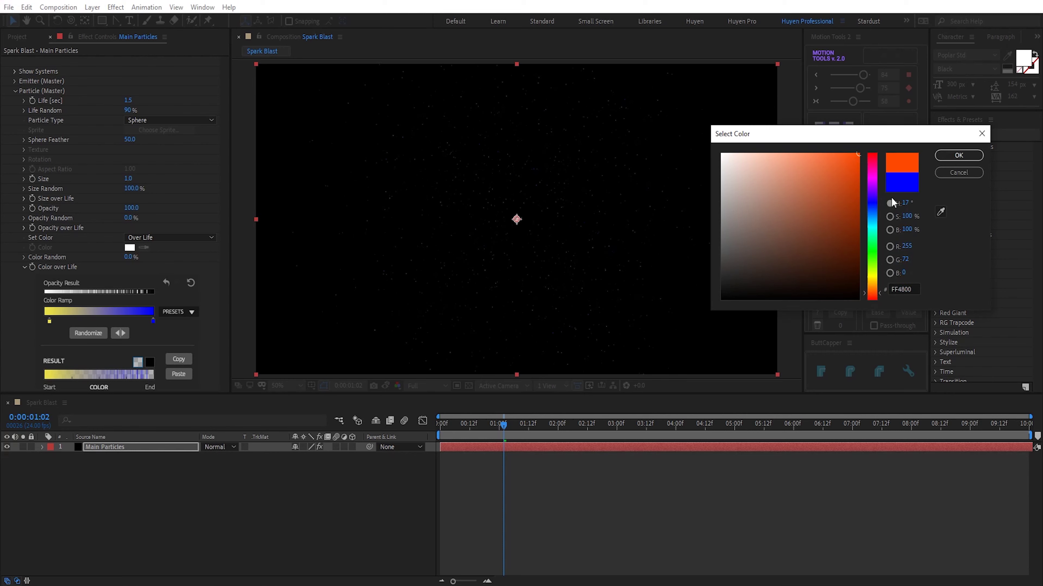
click(946, 156)
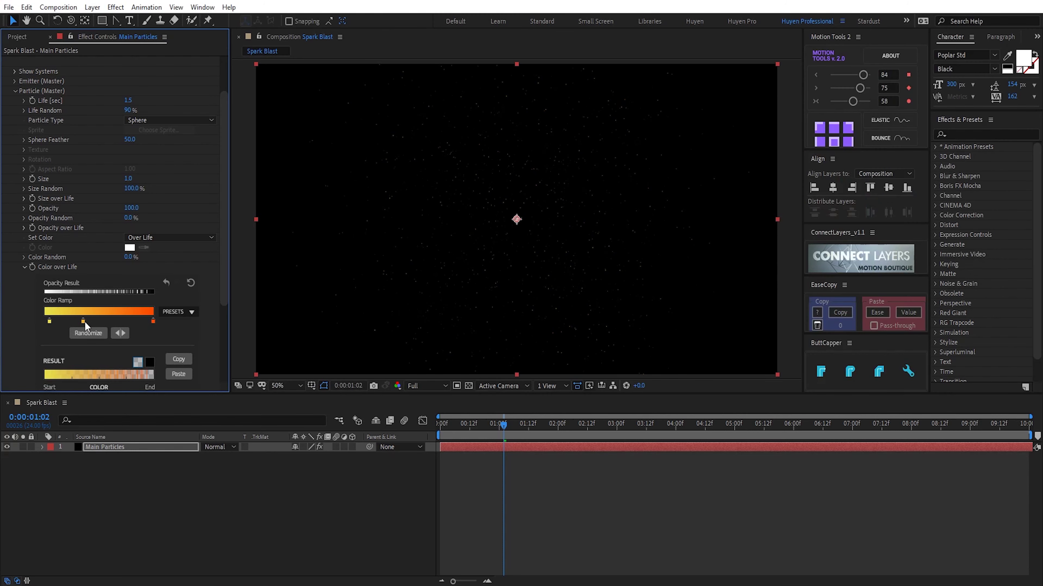
double_click(84, 321)
click(956, 158)
key(space)
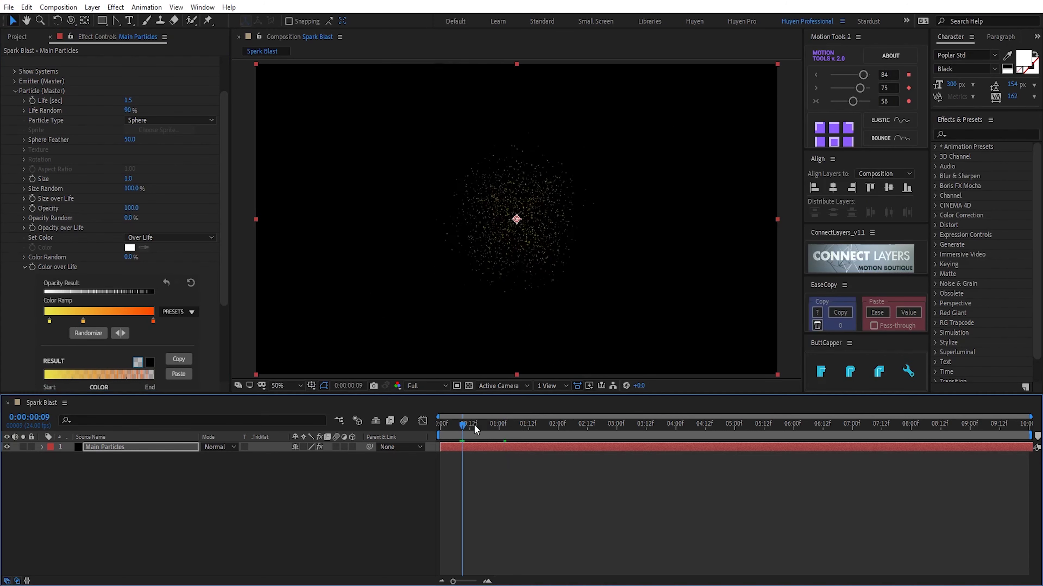
key(space)
scroll(172, 324, up, 3)
Step: Set Particle Type to Glow Sphere (No DOF) and particle Blend Mode to Screen
click(170, 173)
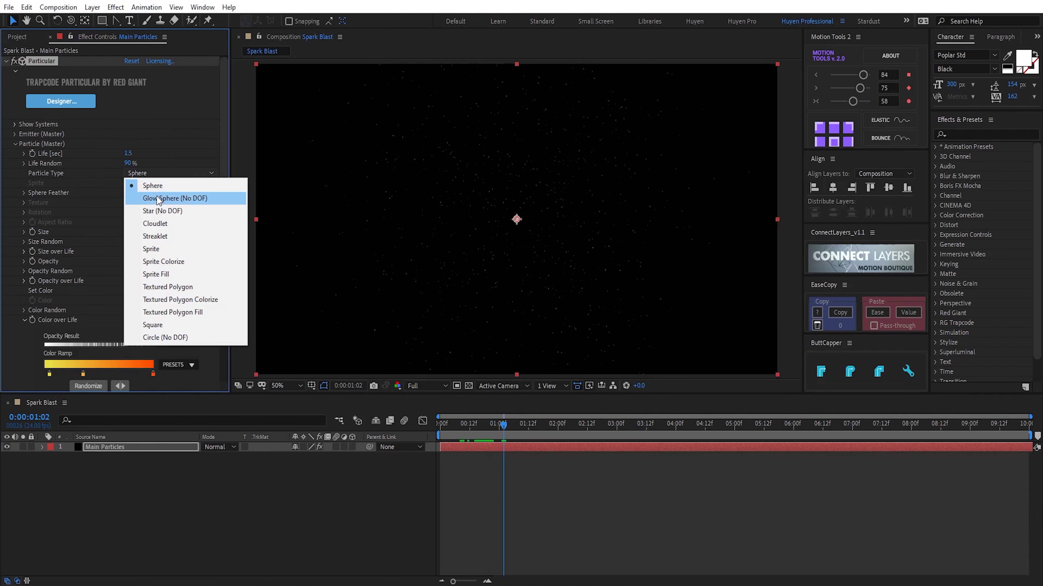
click(164, 200)
drag(452, 425, 501, 425)
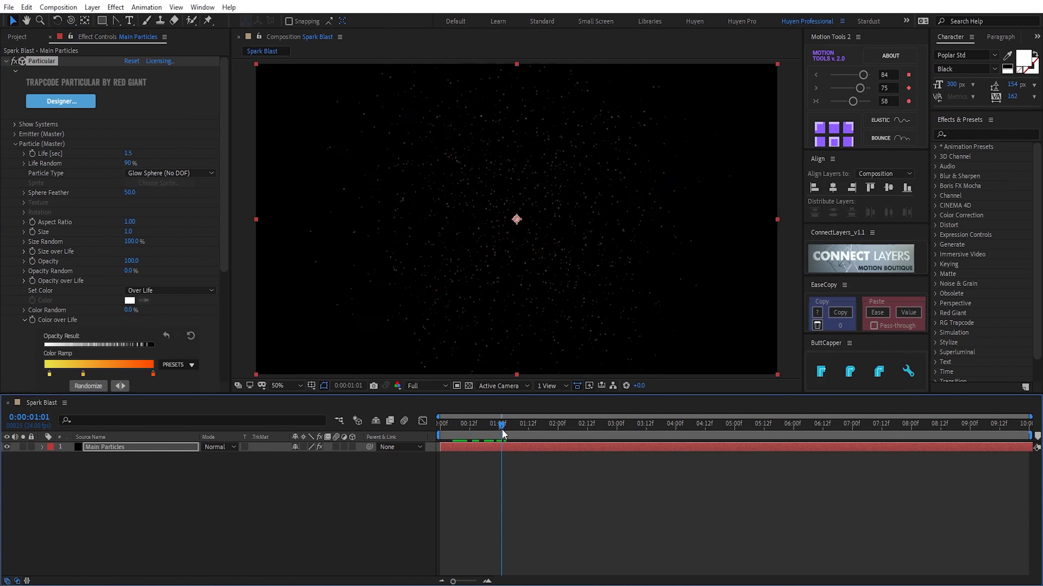
scroll(144, 325, down, 3)
scroll(143, 320, down, 1)
click(164, 346)
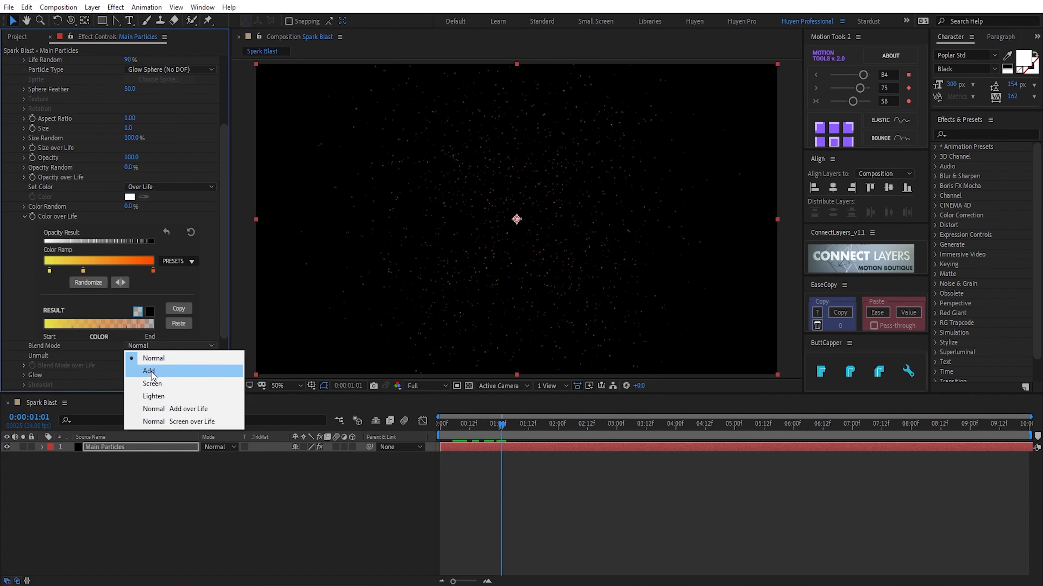
click(139, 380)
key(space)
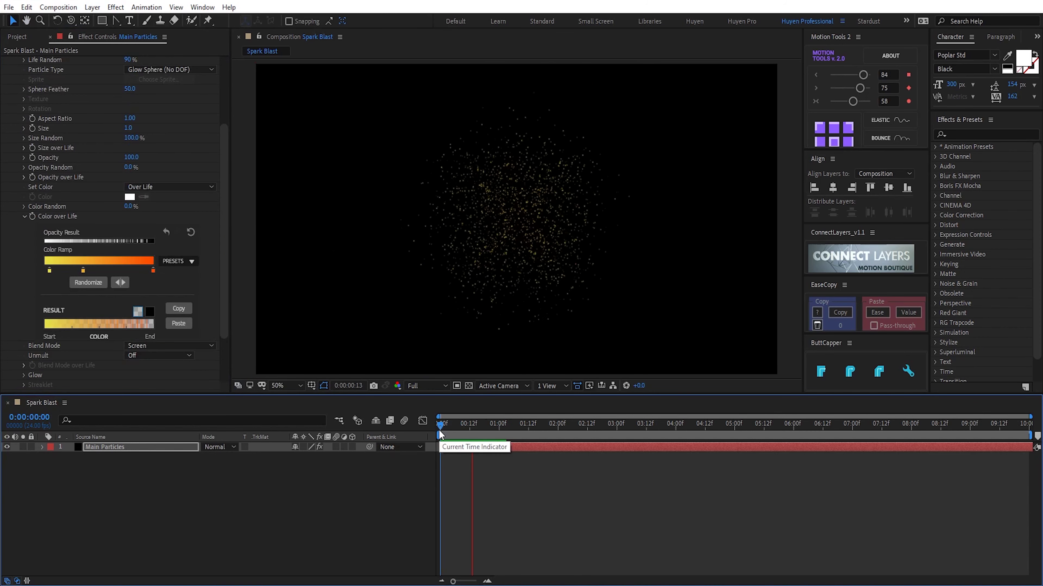
click(459, 426)
drag(460, 426, 497, 426)
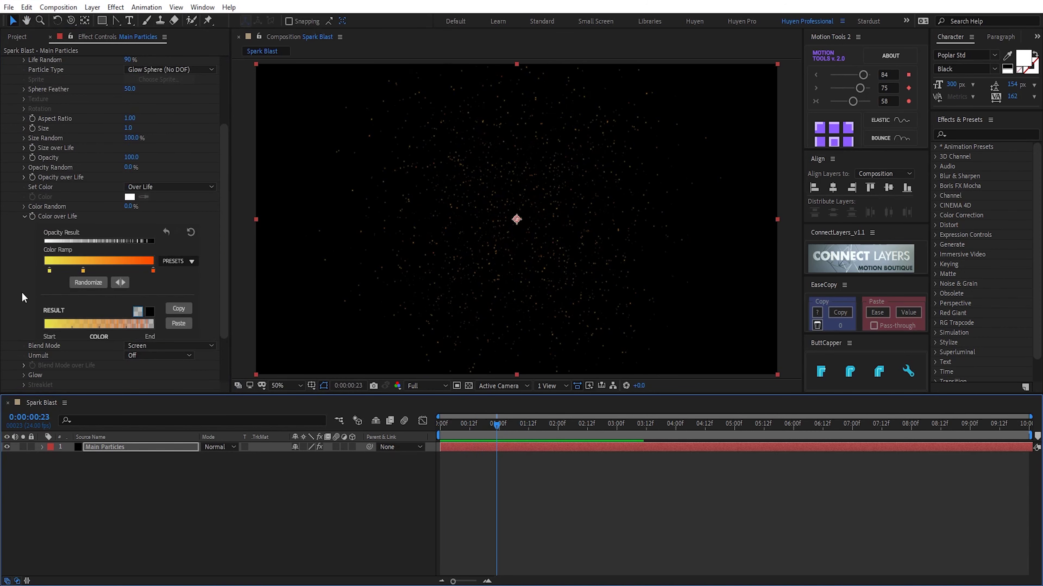
Step: Set the particle Glow Blend Mode to Screen and Glow Opacity to 30
scroll(30, 285, down, 2)
click(25, 324)
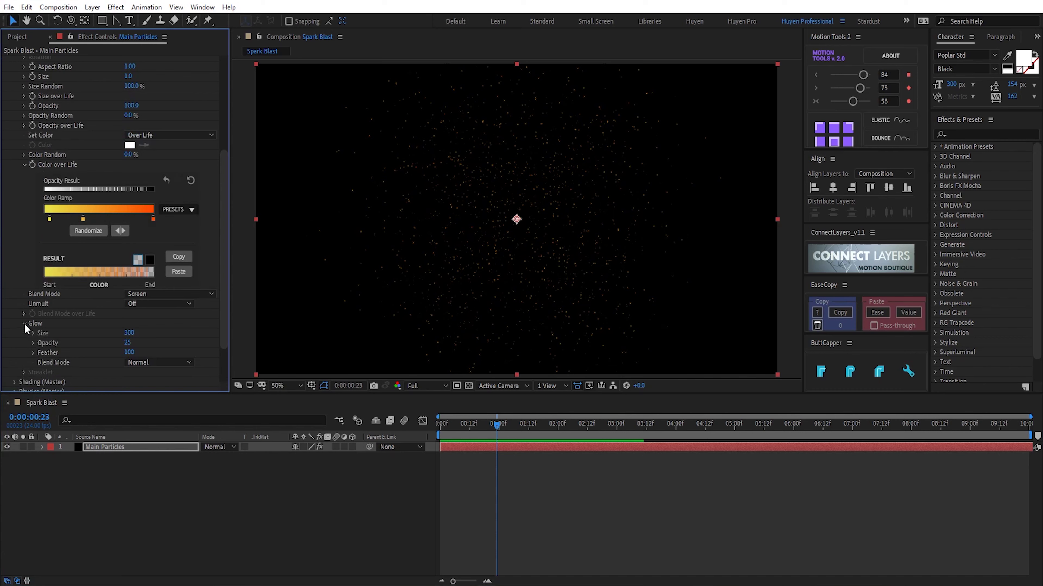
click(164, 363)
click(164, 399)
click(128, 343)
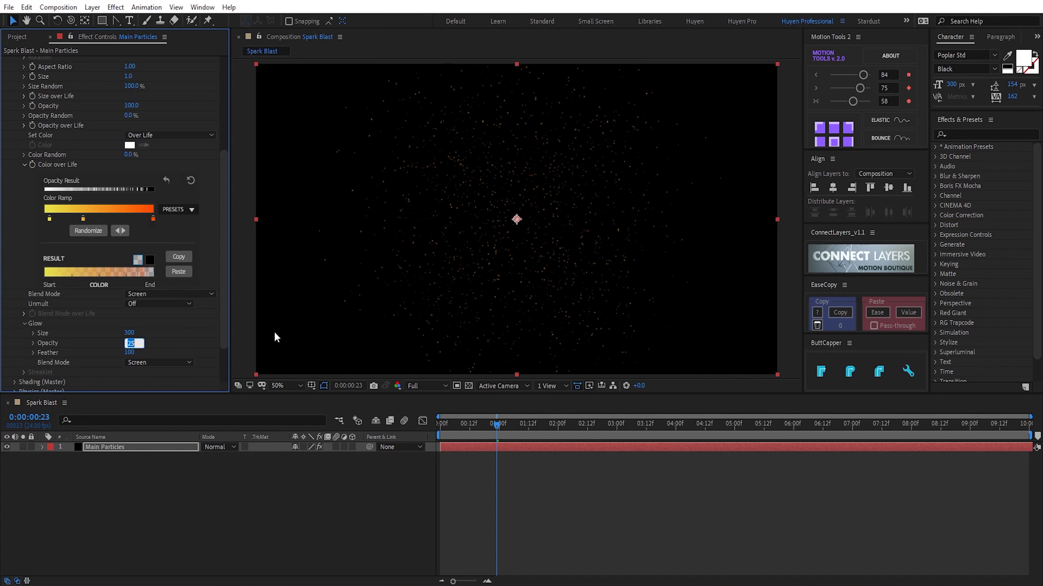
text(30)
key(Return)
click(477, 427)
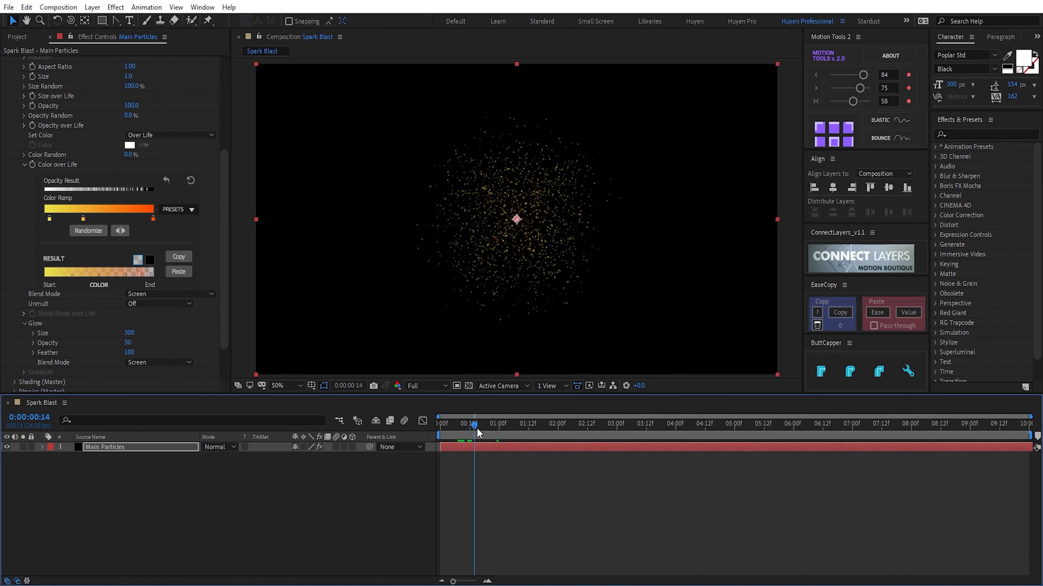
drag(476, 428, 493, 427)
scroll(51, 302, up, 3)
scroll(44, 218, up, 3)
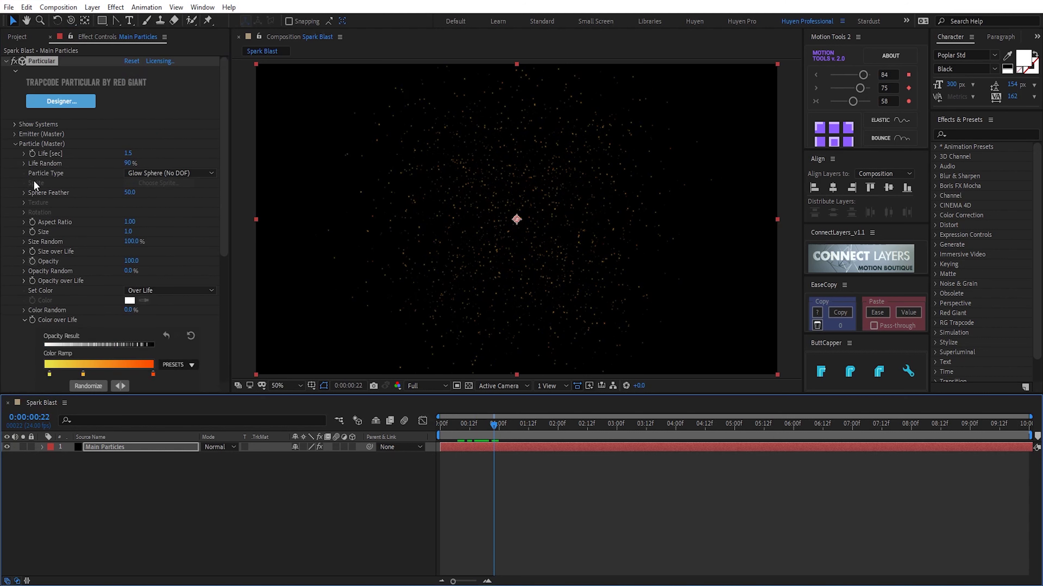
click(16, 143)
Step: Set Physics Air Resistance to 2 and Wind Z to -400
click(15, 163)
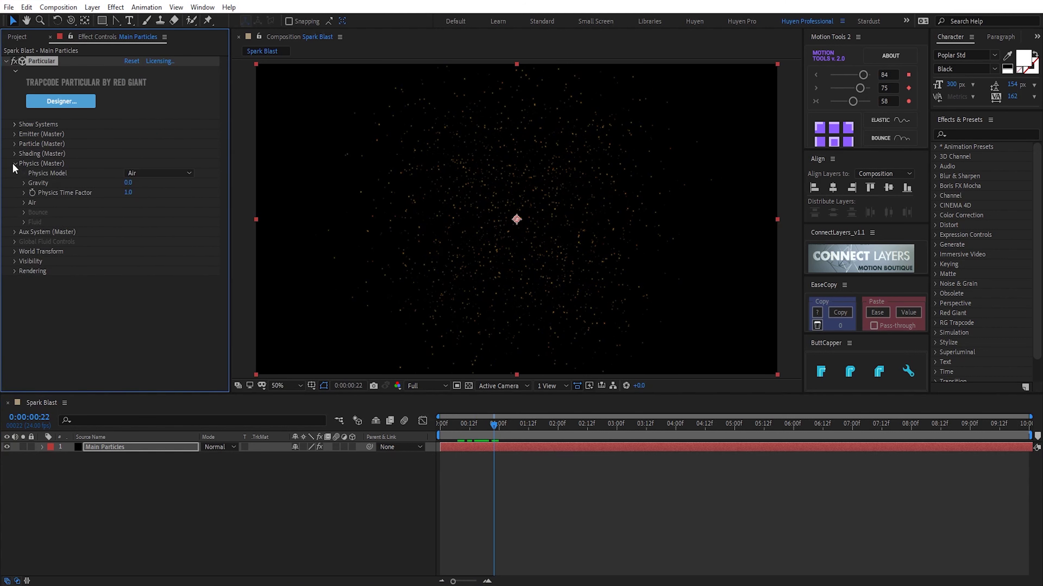
click(25, 203)
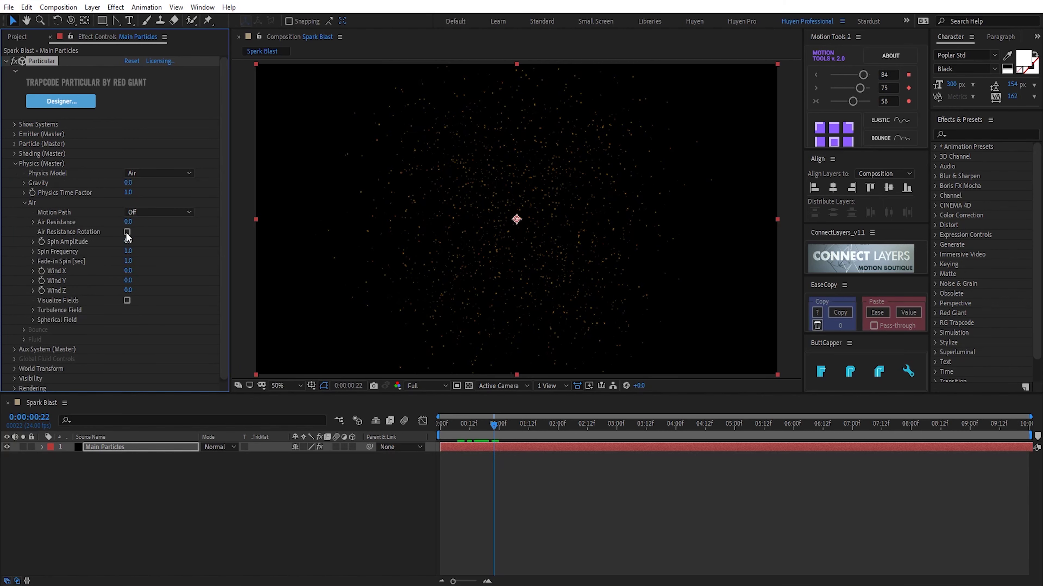
click(128, 221)
text(2)
key(Return)
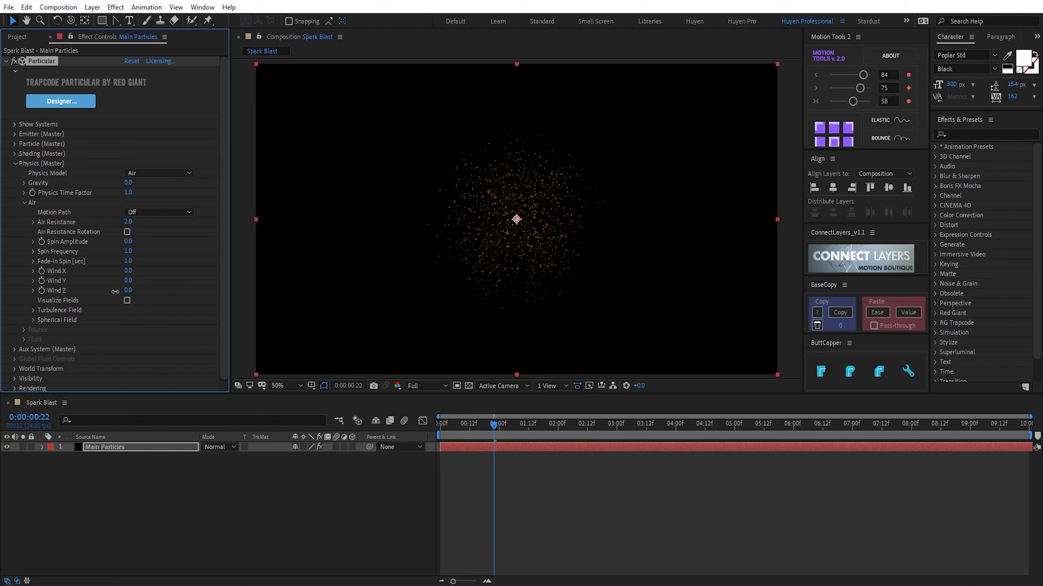
click(131, 290)
drag(457, 425, 525, 432)
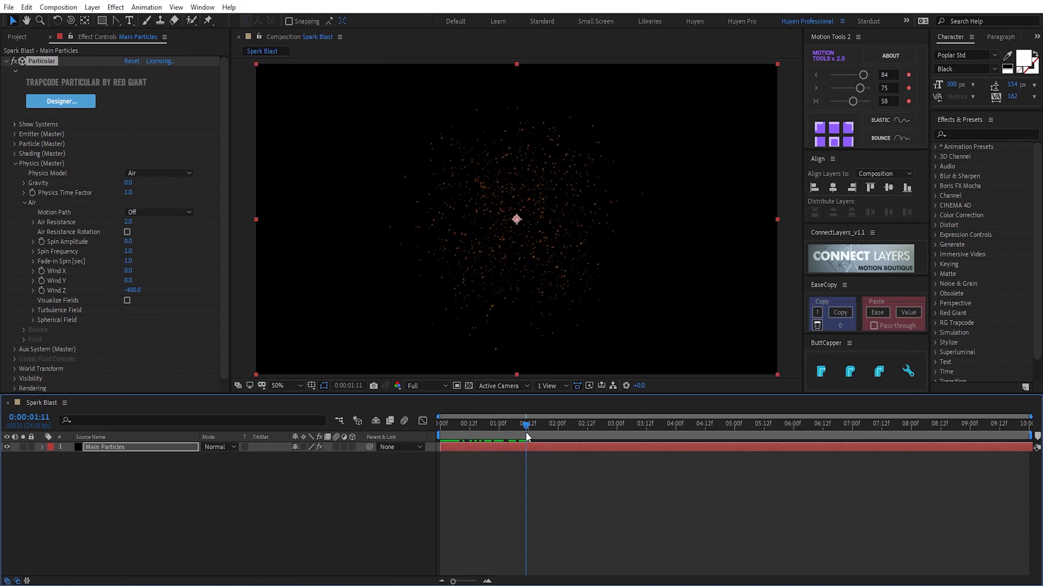
Step: Raise Turbulence Field Affect Position and set turbulence Scale to 5, previewing the motion
click(32, 310)
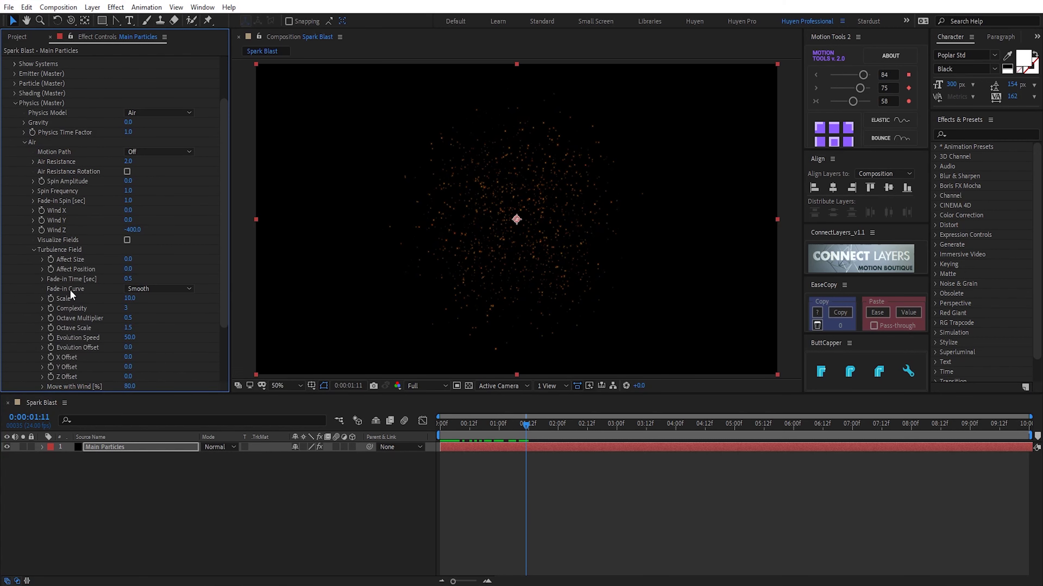
drag(128, 270, 357, 275)
key(space)
key(space)
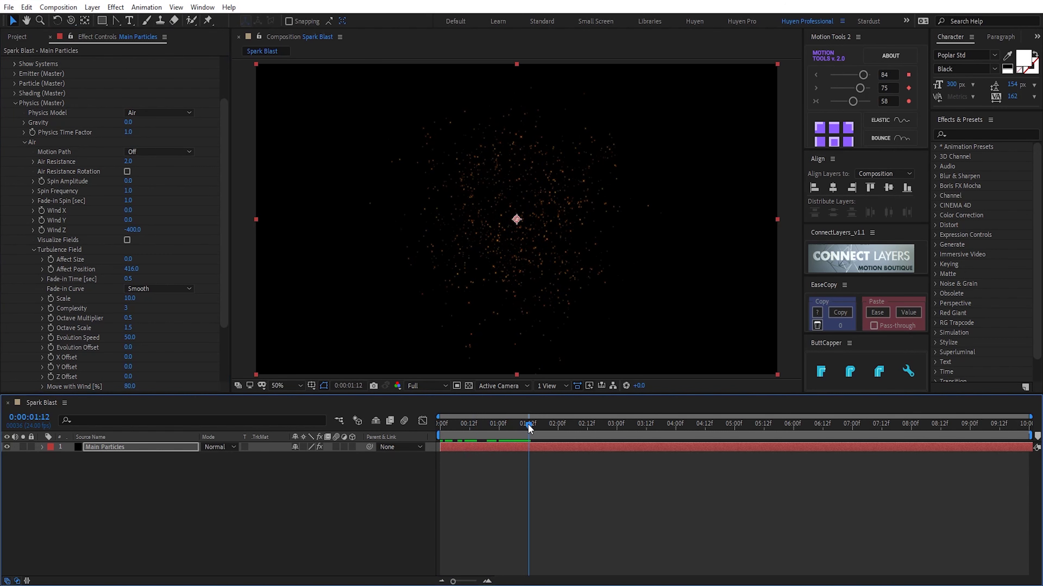
click(131, 300)
text(5)
key(Return)
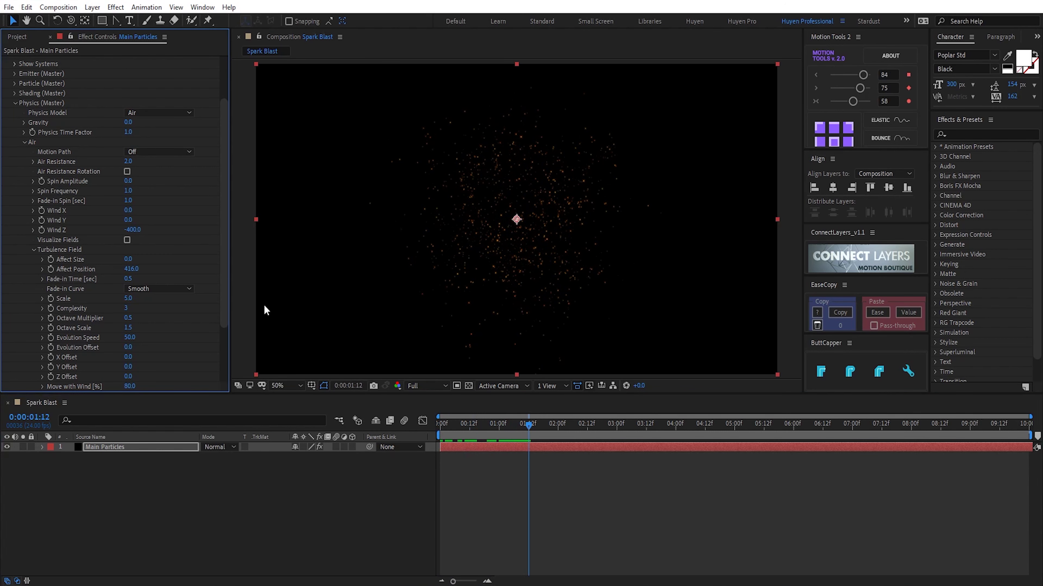
key(Home)
key(space)
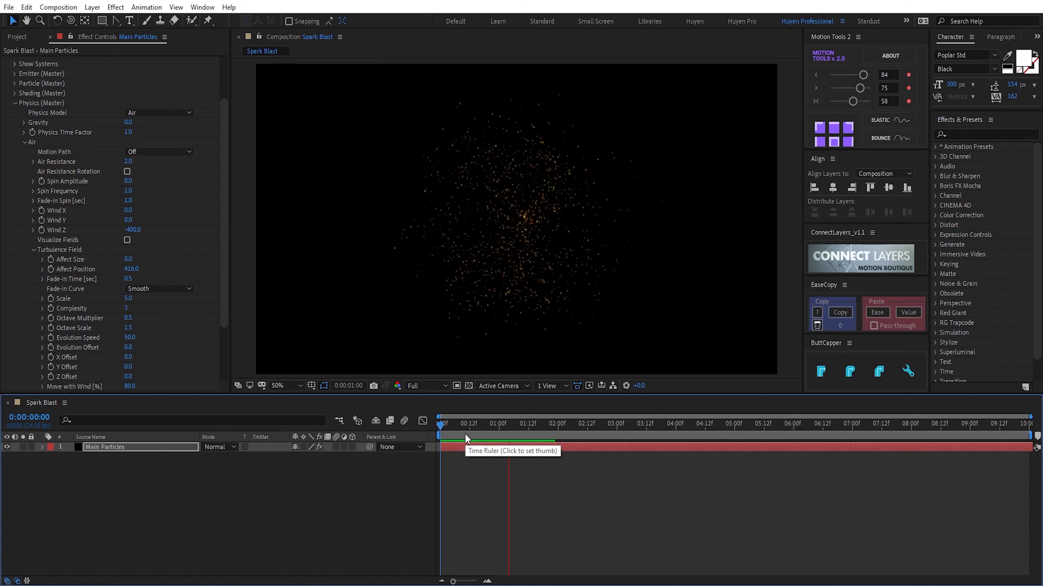
Step: Set turbulence Complexity 2, Affect Position 502 and Fade-in Time 0.2, then preview
click(127, 309)
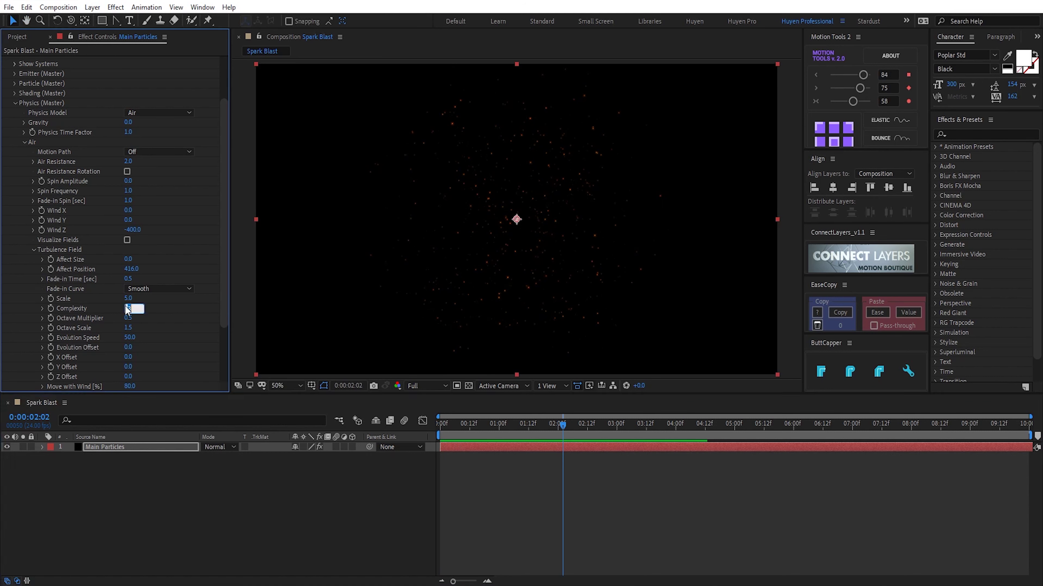
text(2)
key(Return)
drag(131, 269, 147, 272)
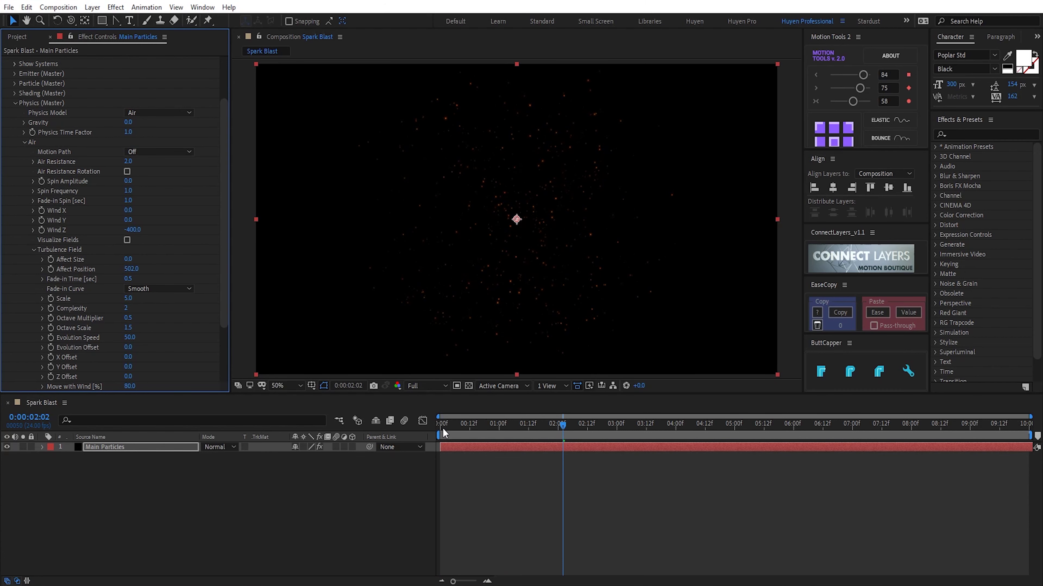
drag(442, 427, 540, 442)
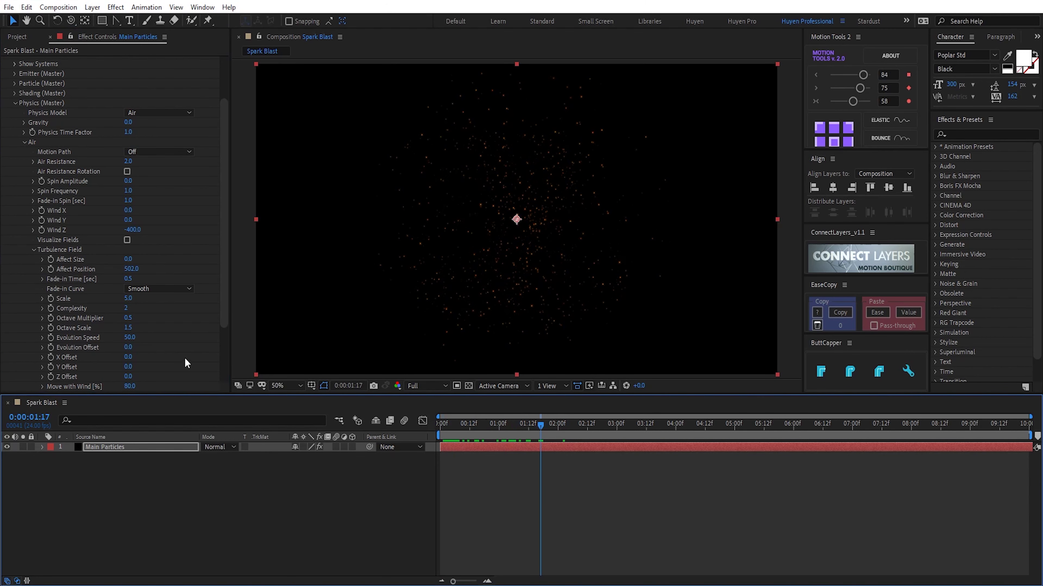
click(128, 279)
text(2)
key(Return)
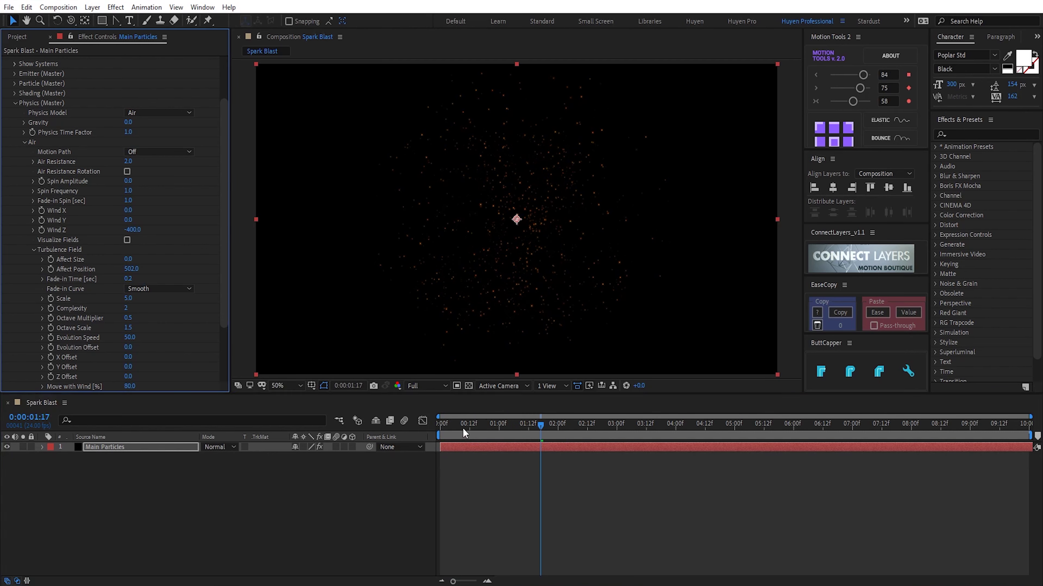
drag(463, 428, 434, 433)
key(space)
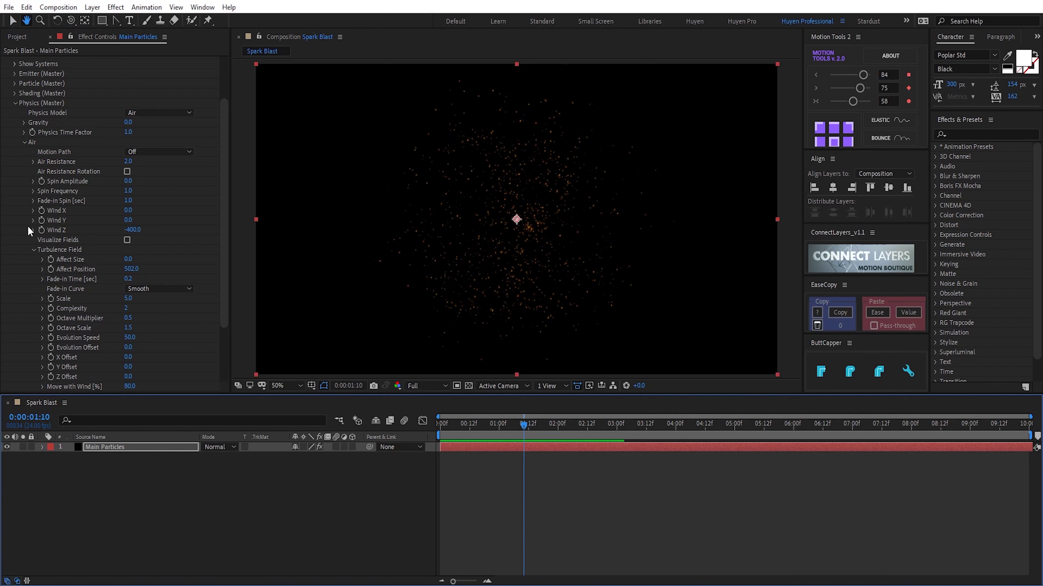
Step: Set Rendering > Motion Blur to On, preview from the first frame, and select Main Particles
click(16, 102)
click(15, 212)
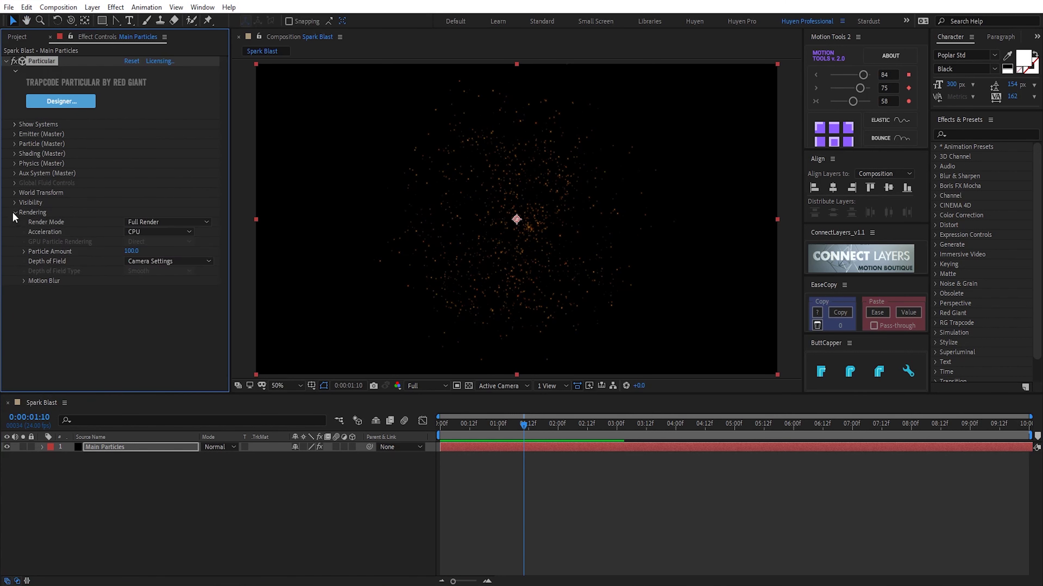
click(23, 281)
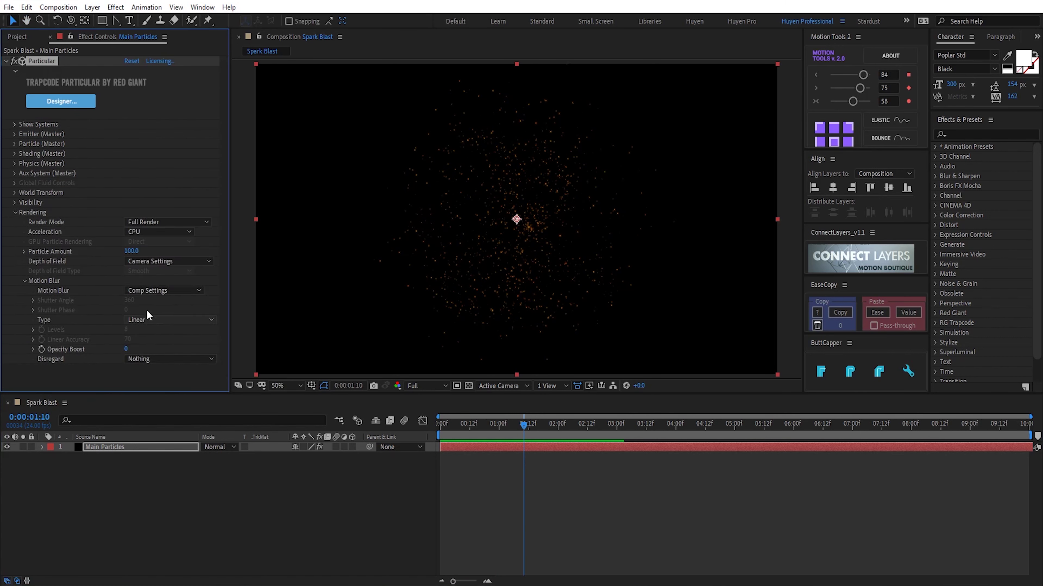
click(146, 319)
click(138, 320)
click(441, 437)
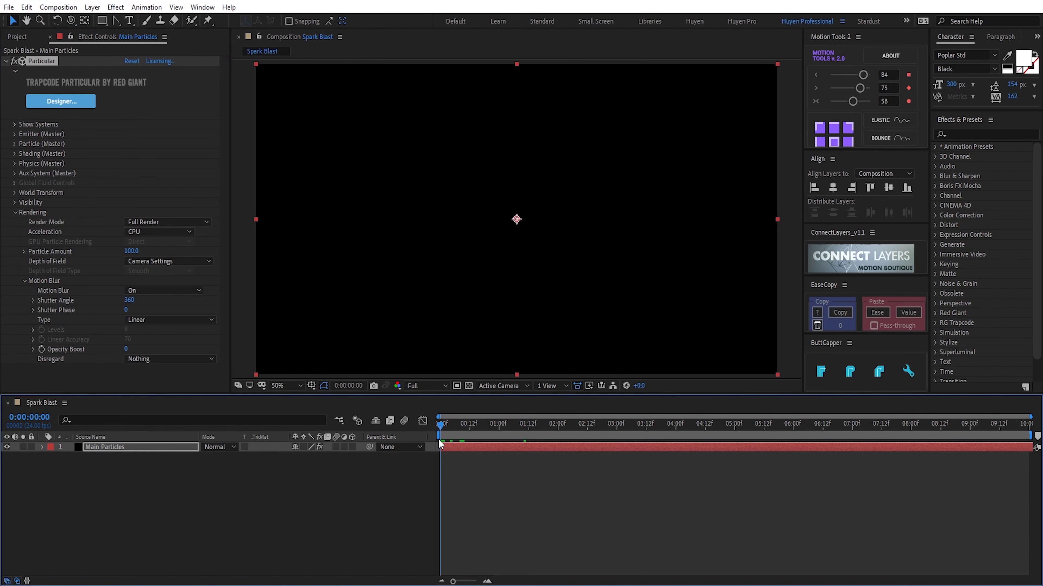
key(space)
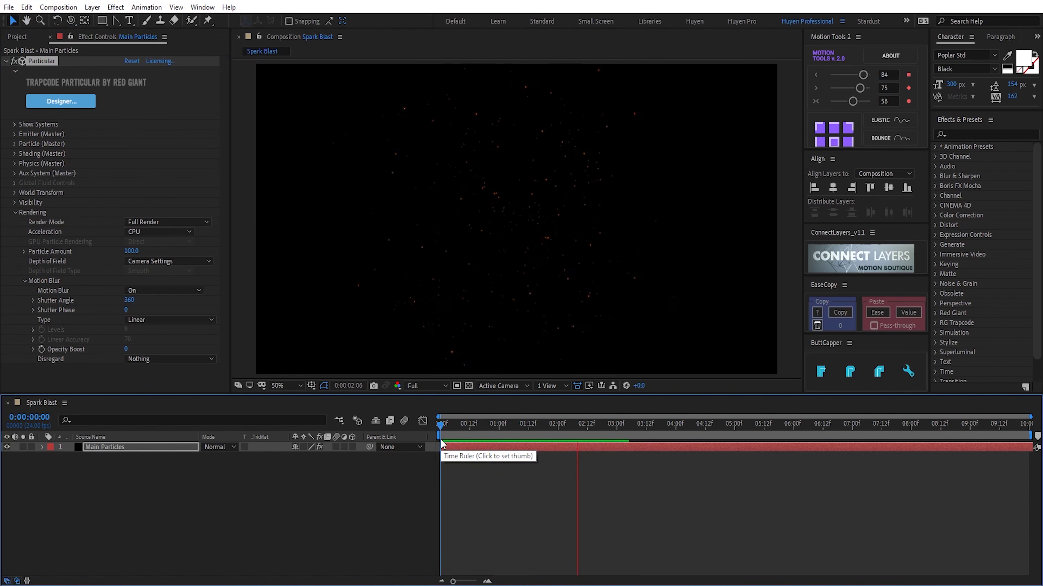
key(space)
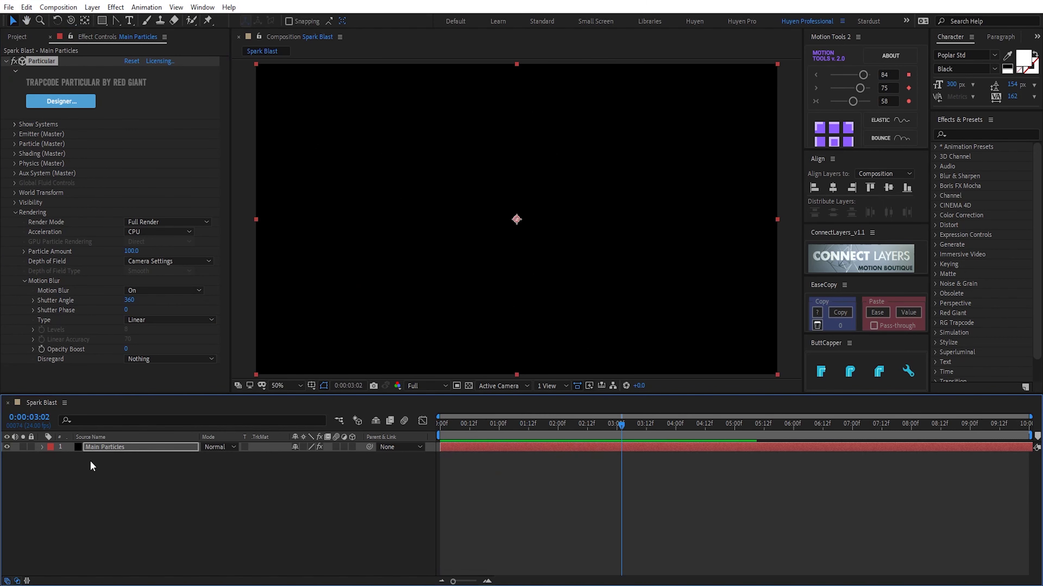
click(108, 452)
Step: Duplicate Main Particles, rename the copy Big Particles, and solo it
drag(458, 427, 477, 427)
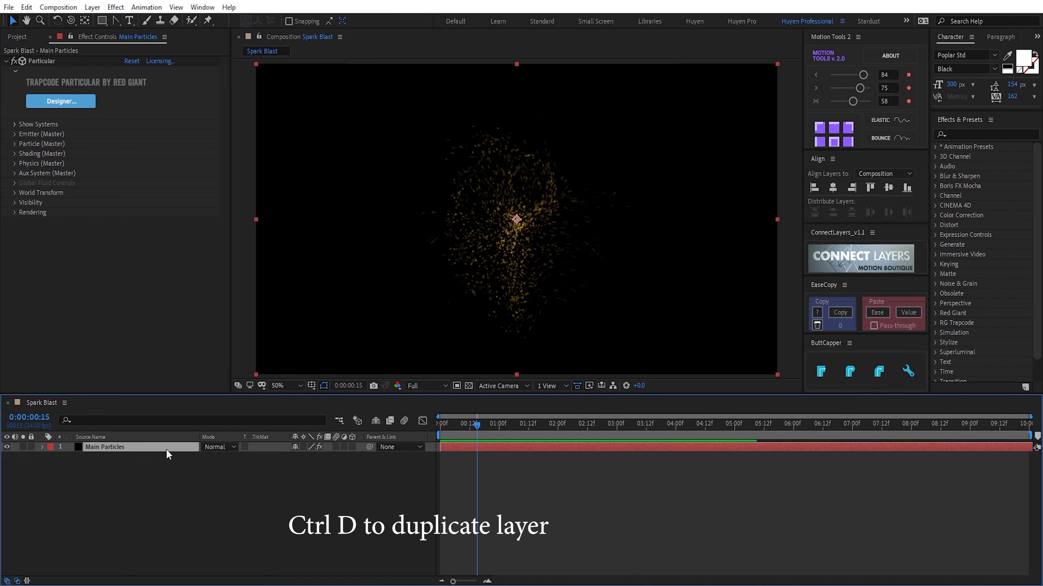
key(ctrl+d)
key(Return)
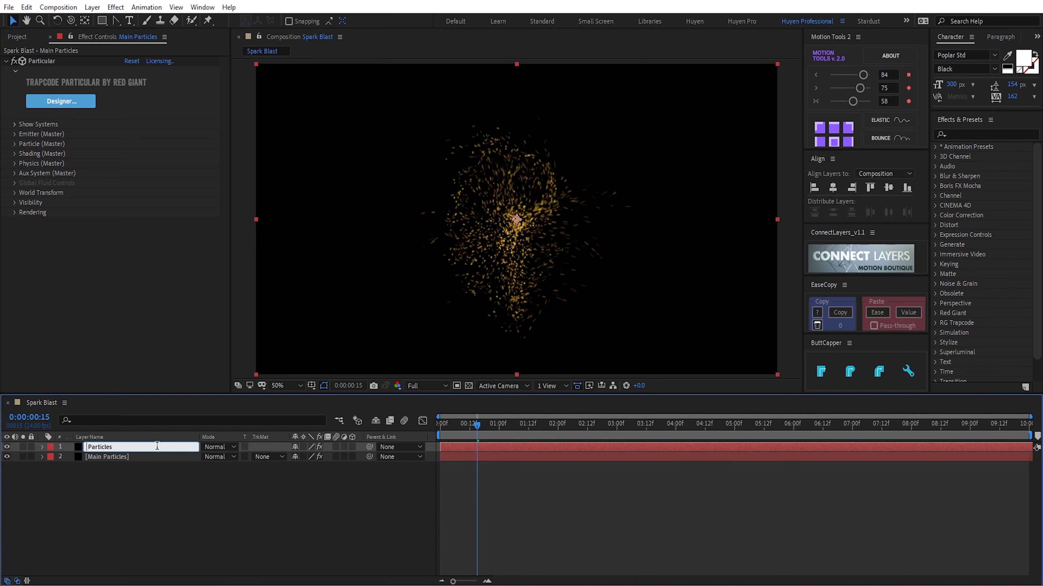
text(Big Particles)
key(Return)
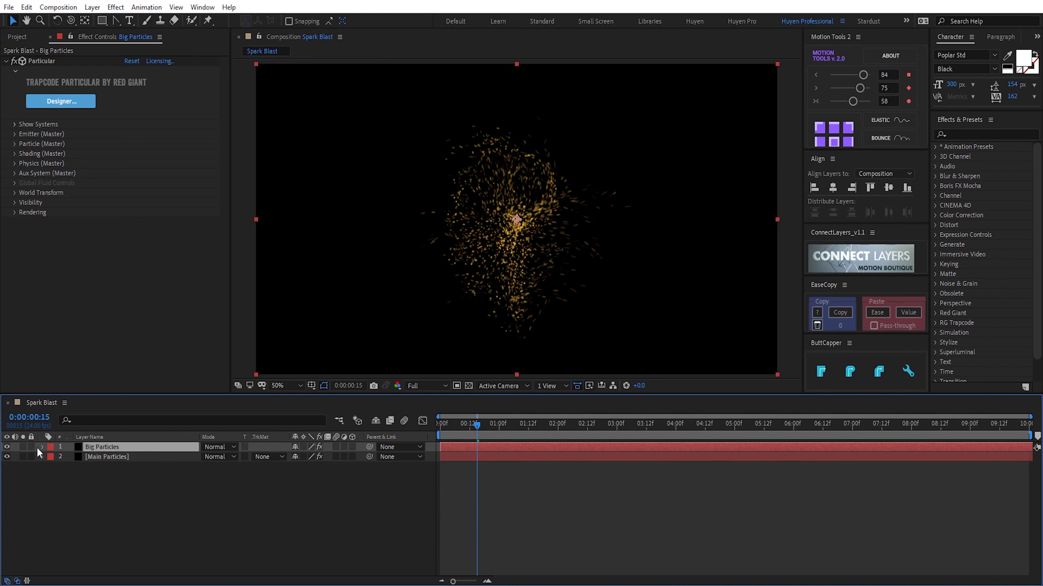
click(23, 447)
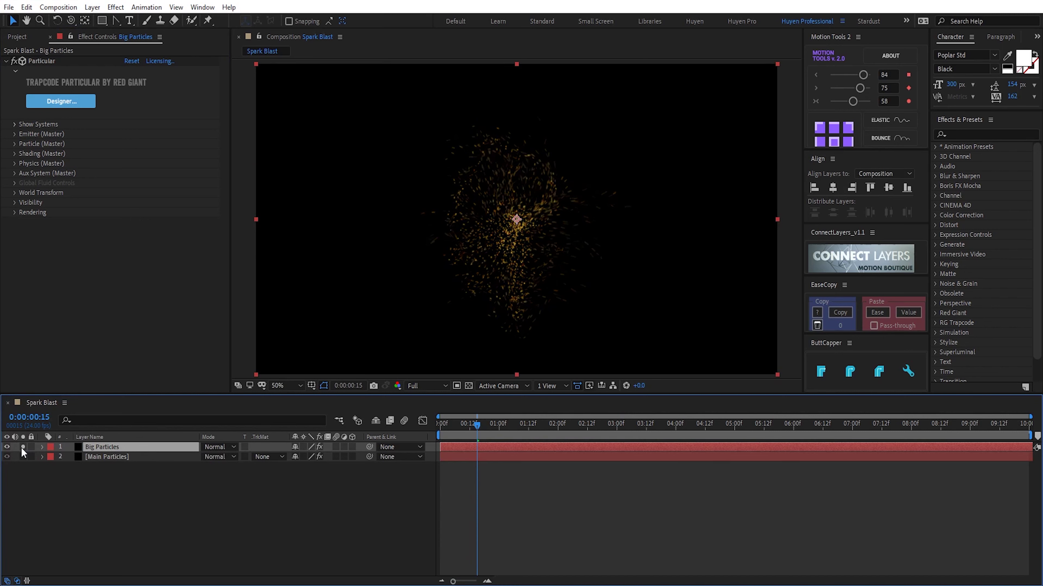
Step: Set the Big Particles motion blur type to Linear
click(15, 212)
click(135, 320)
click(145, 316)
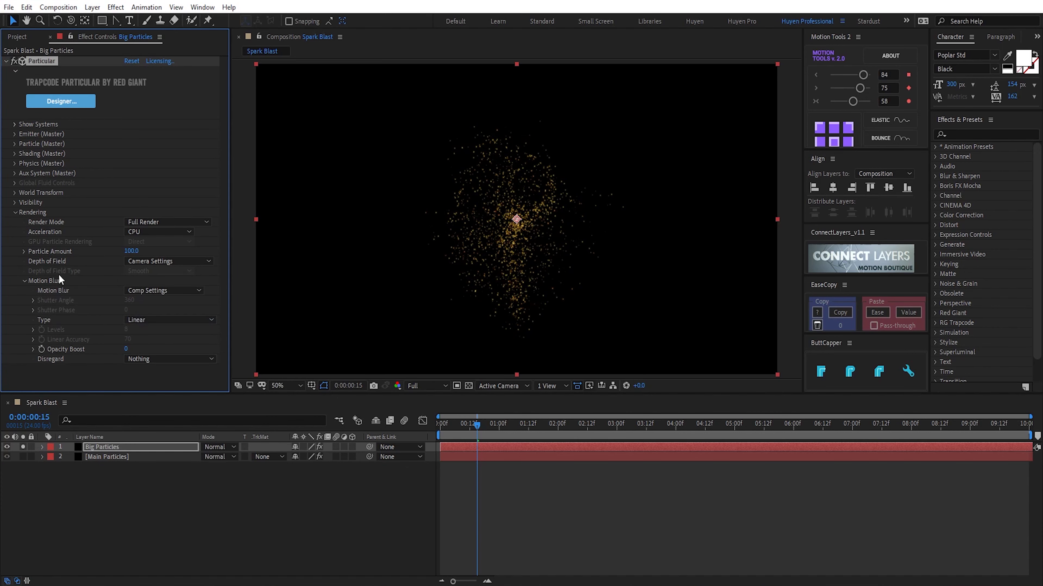
click(14, 213)
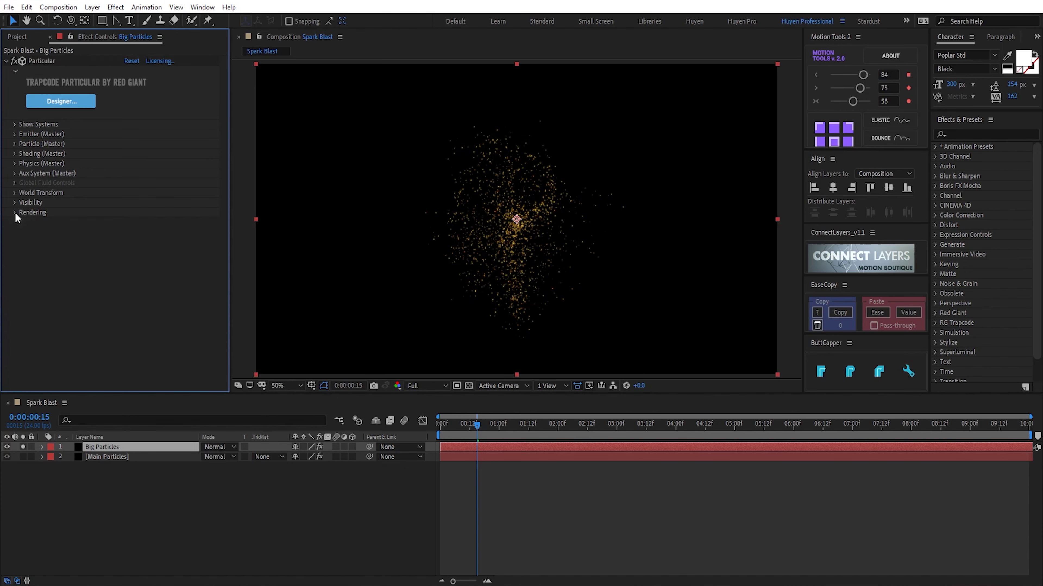
Step: Change the emitter Random Seed to 100070 and raise Glow Opacity to 100
click(16, 135)
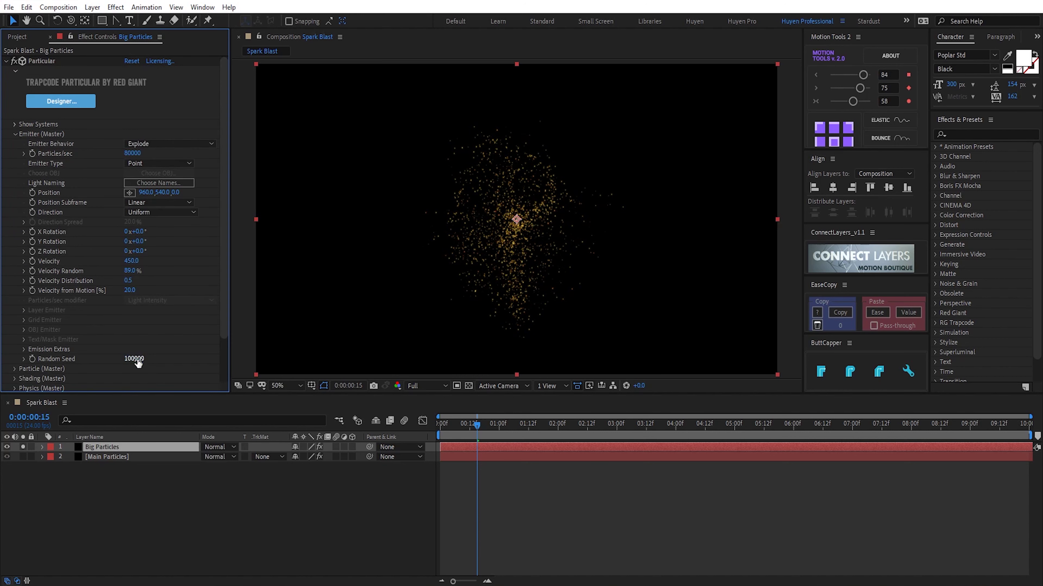
drag(135, 359, 143, 359)
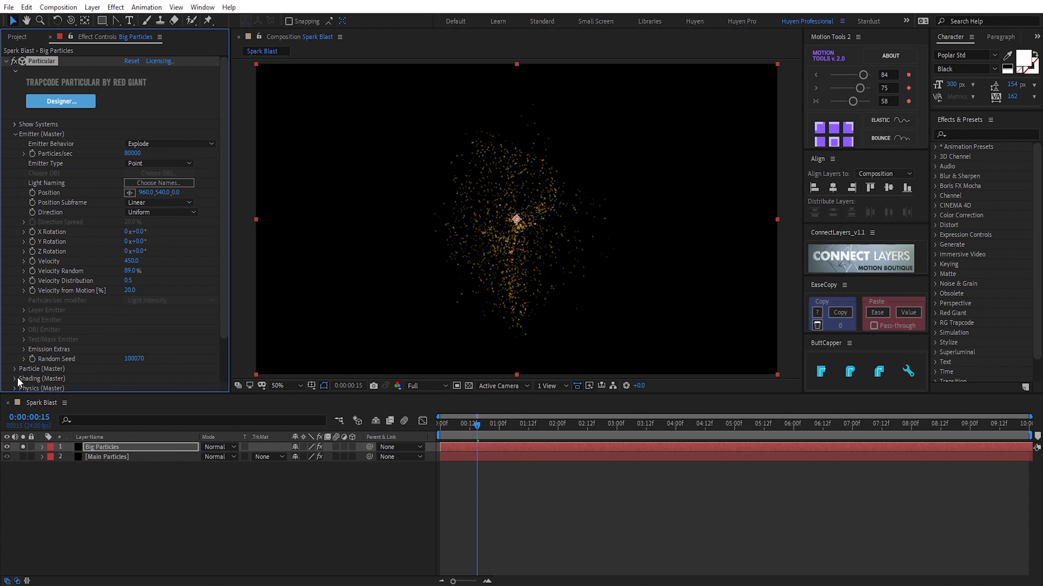
click(14, 369)
scroll(85, 336, down, 5)
scroll(85, 336, down, 1)
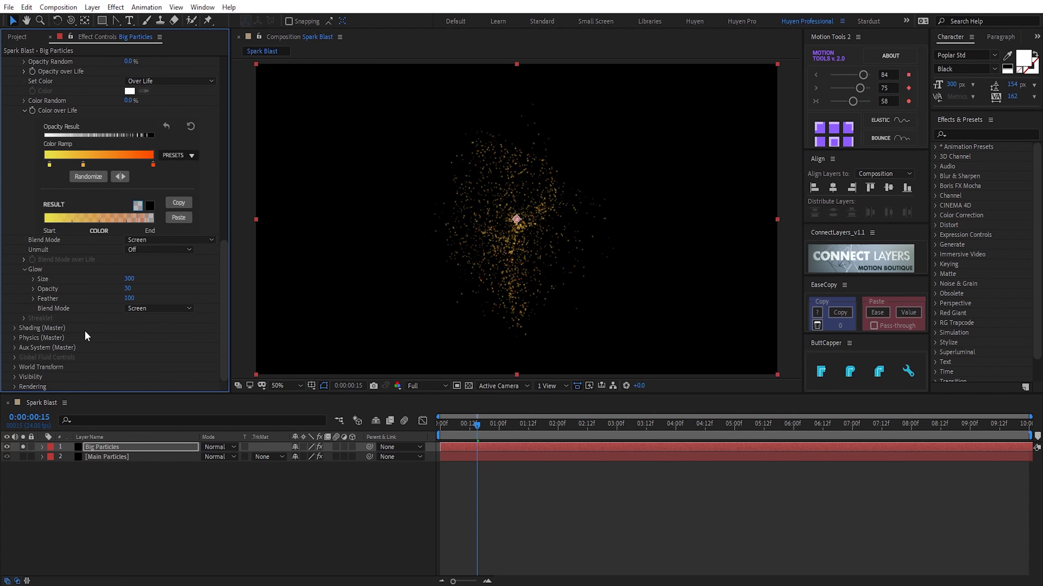
drag(132, 288, 199, 290)
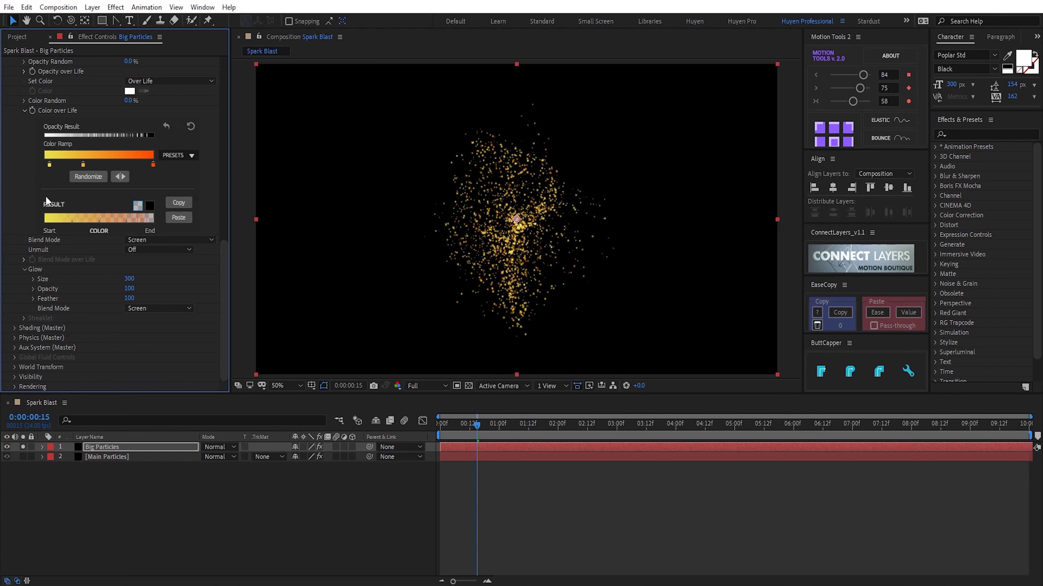
scroll(46, 195, up, 5)
click(16, 110)
Step: Set Big Particles' life to 1.3 seconds, sphere feather to 95 and particle size to 1.2
click(15, 83)
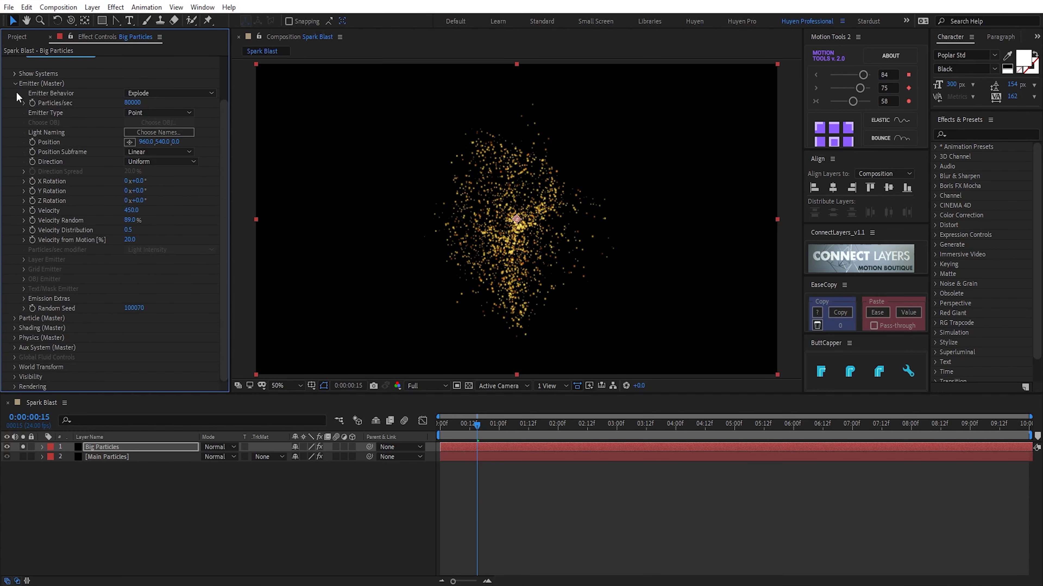
click(16, 84)
click(15, 143)
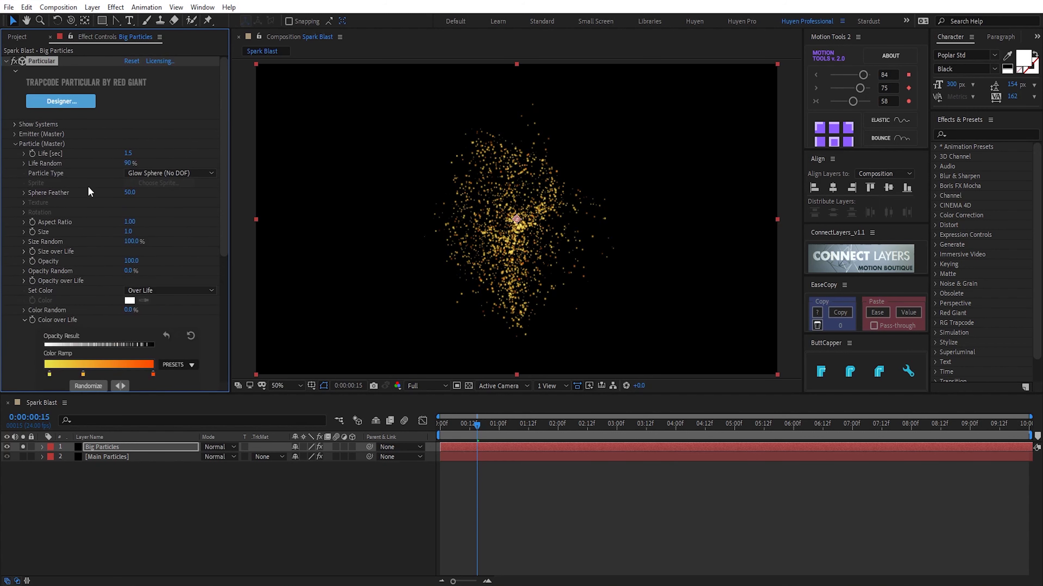
click(128, 153)
text(1.3)
click(128, 232)
text(1.2)
key(Return)
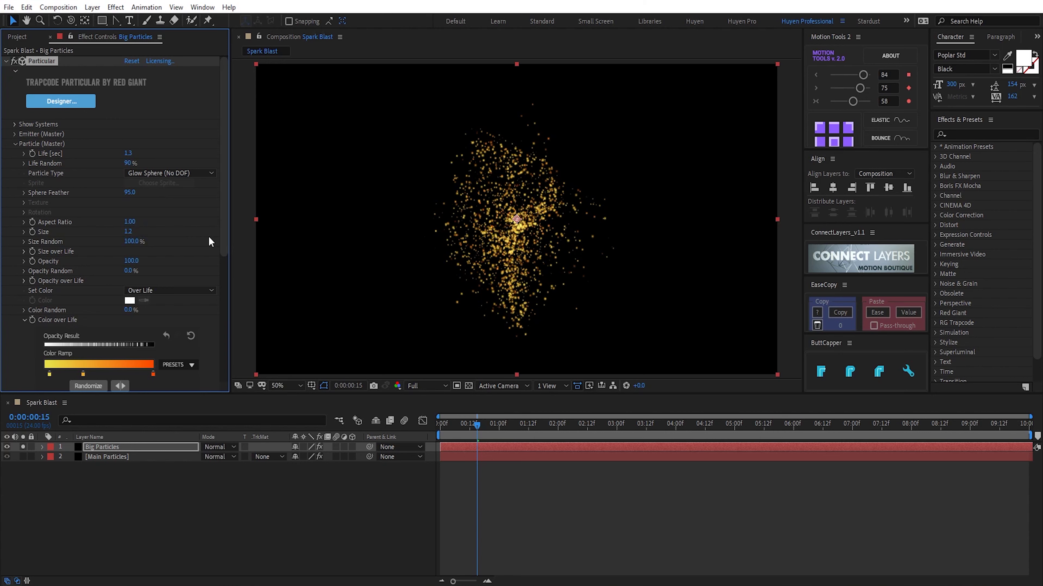
Step: Apply a fade-out preset to the Opacity over Life curve
scroll(191, 258, down, 1)
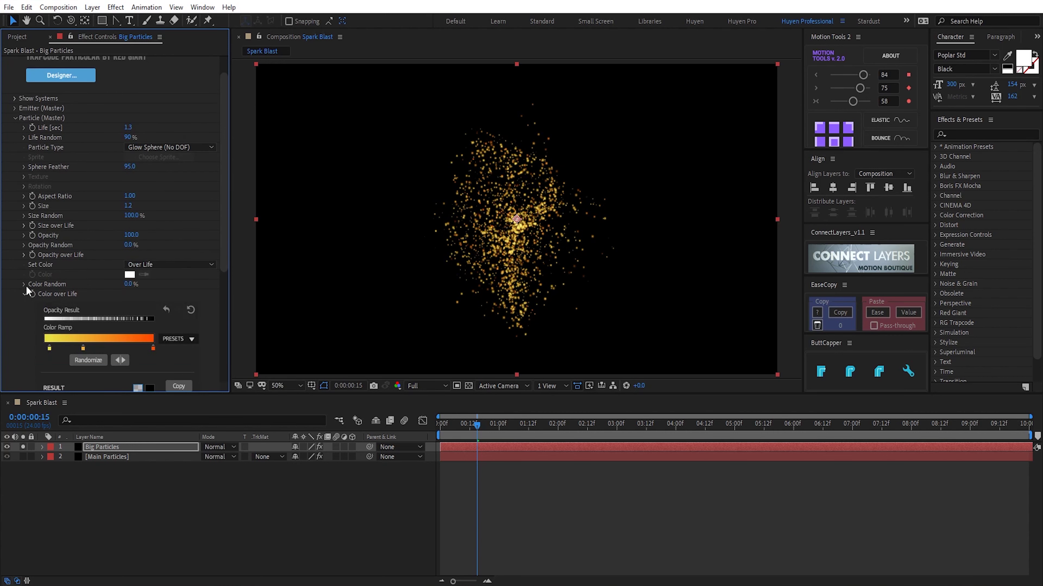
click(24, 254)
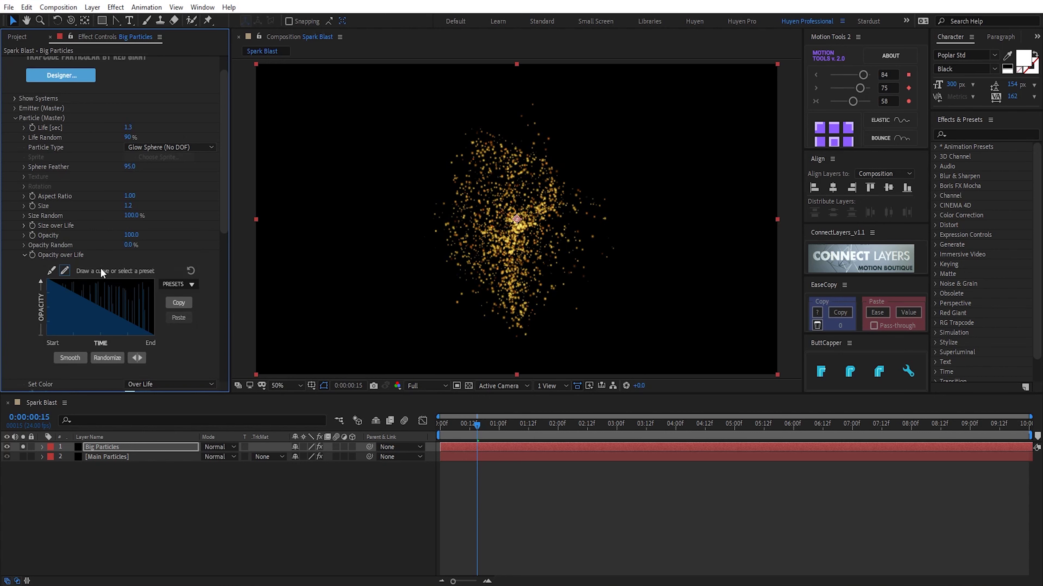
click(176, 287)
click(188, 352)
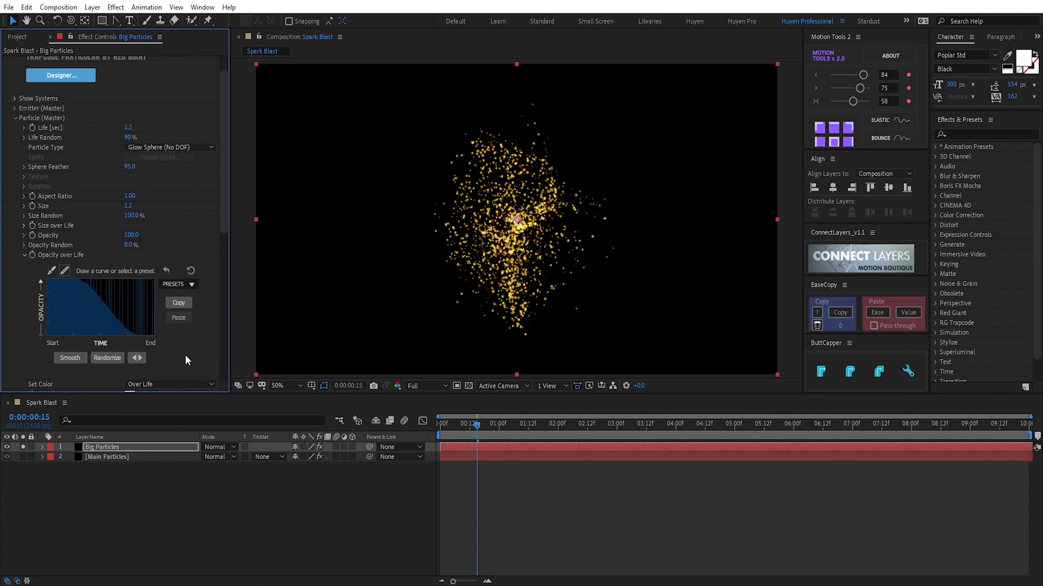
click(25, 255)
scroll(109, 329, down, 3)
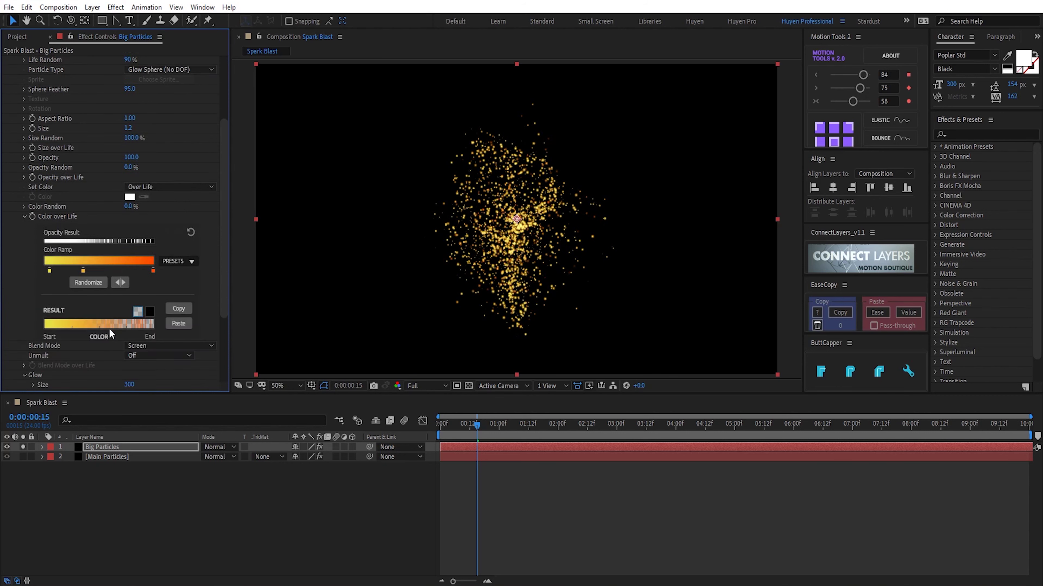
scroll(110, 327, down, 2)
scroll(123, 342, down, 2)
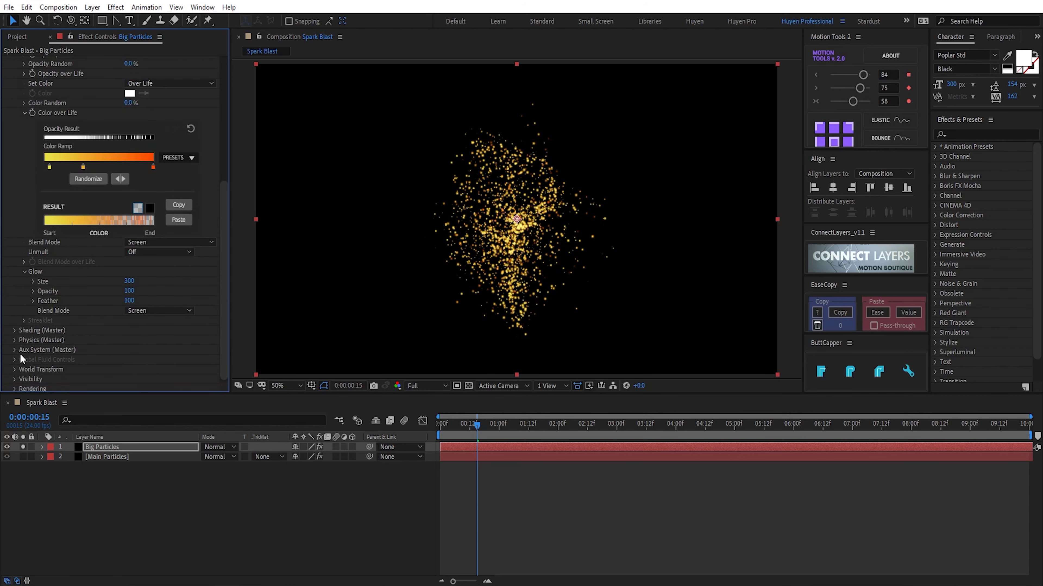
click(14, 340)
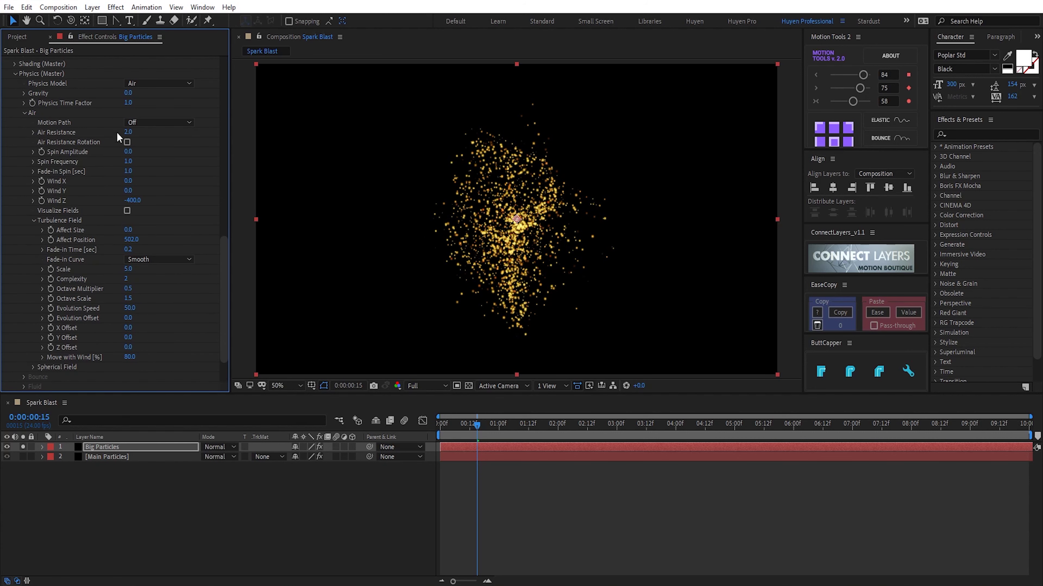
Step: Set Wind Z to -400 and the turbulence Affect Size to 3
click(138, 201)
key(Return)
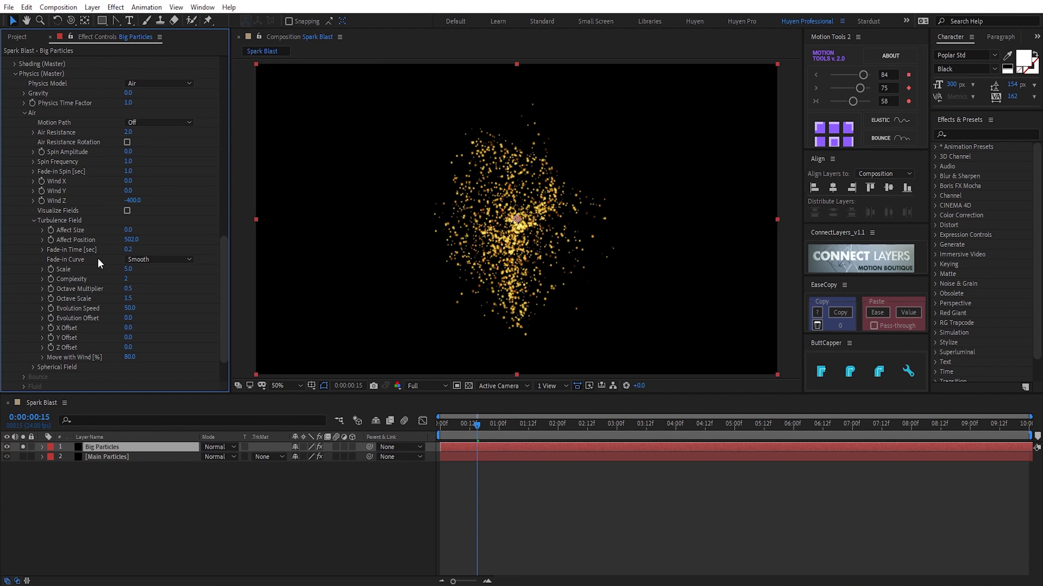
drag(128, 231, 130, 232)
click(130, 230)
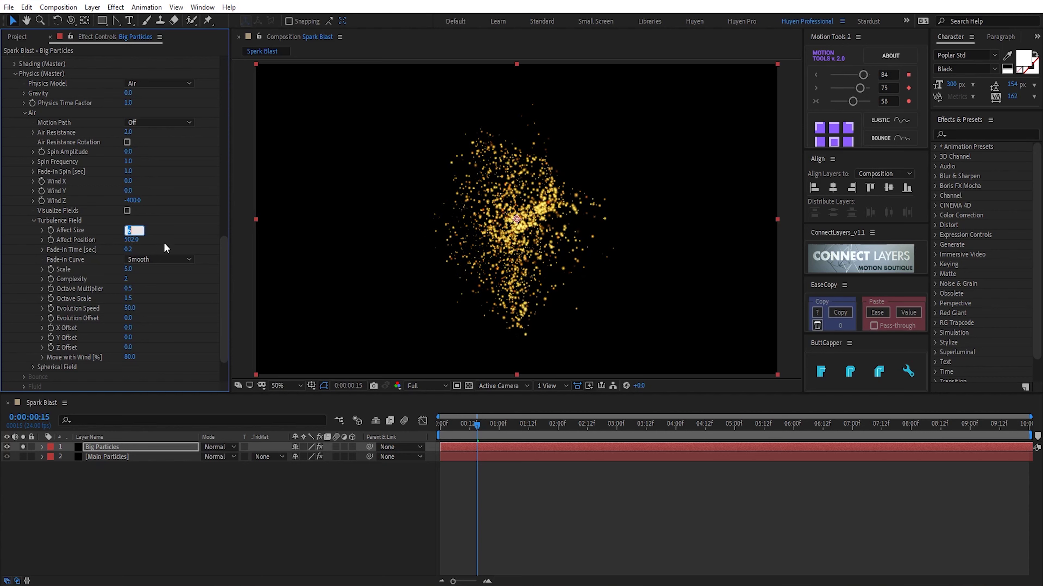
text(3)
key(Return)
Step: Set the turbulence Scale to 8 and preview the burst from the start
mouse_move(444, 416)
mouse_down()
mouse_move(550, 439)
mouse_move(497, 441)
mouse_up()
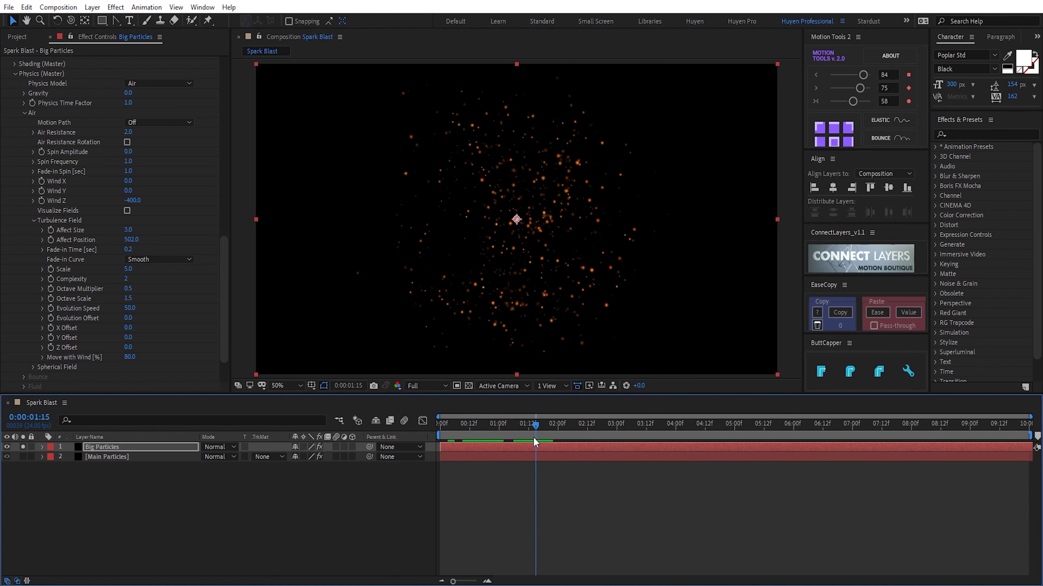
click(132, 269)
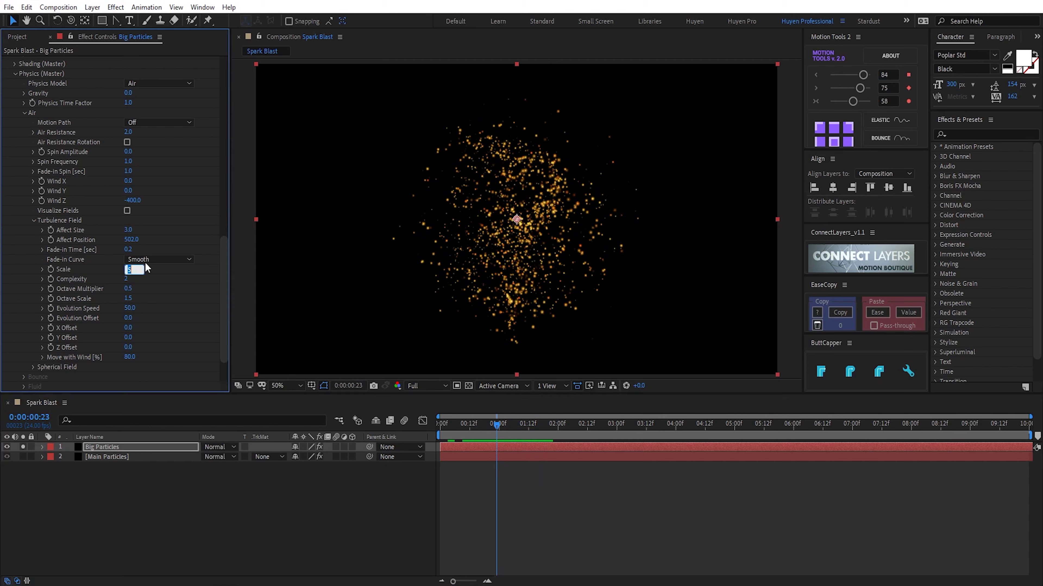
text(8)
key(Return)
drag(442, 423, 485, 429)
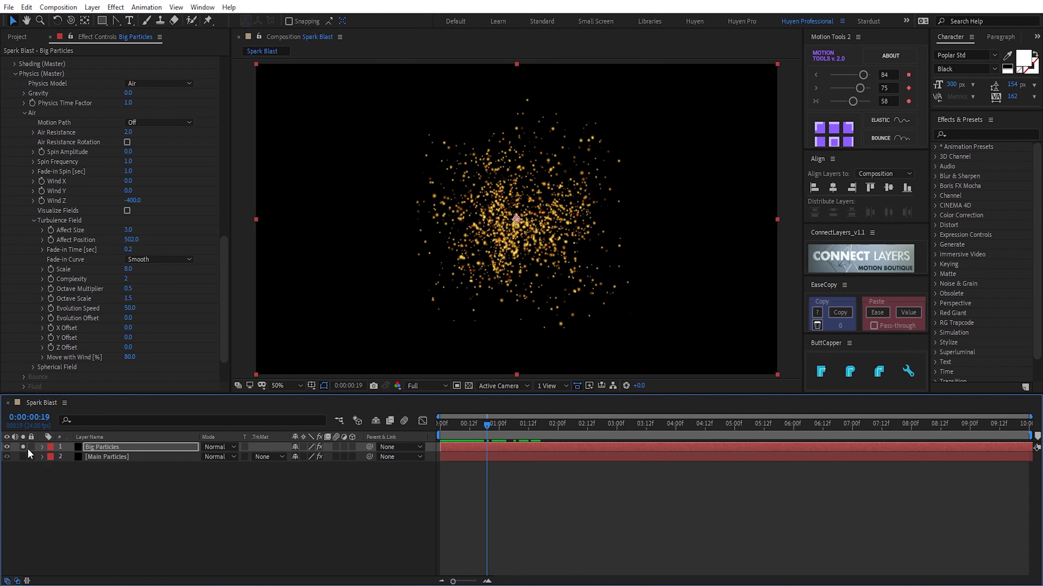
key(space)
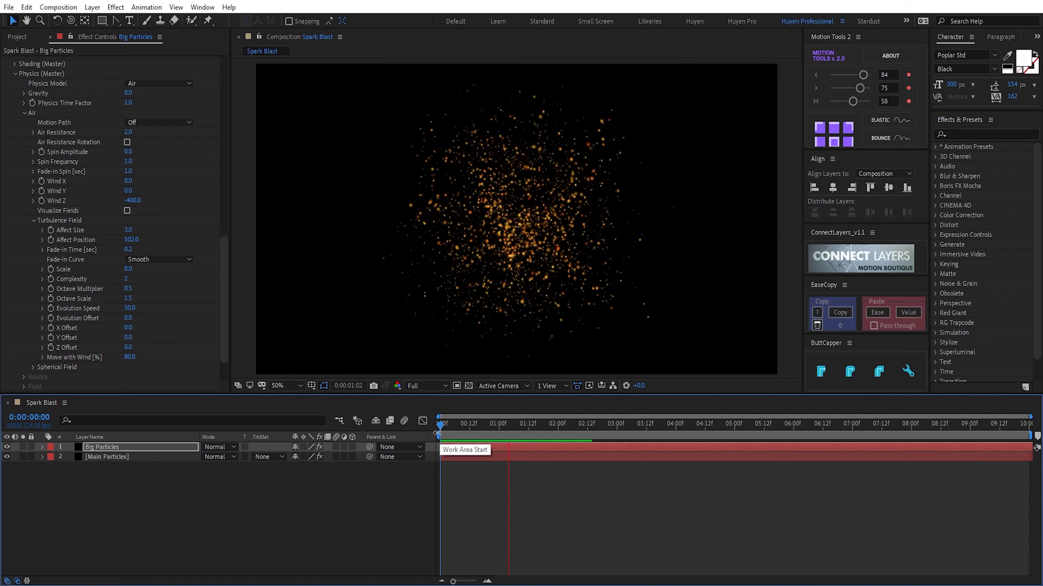
key(space)
key(space)
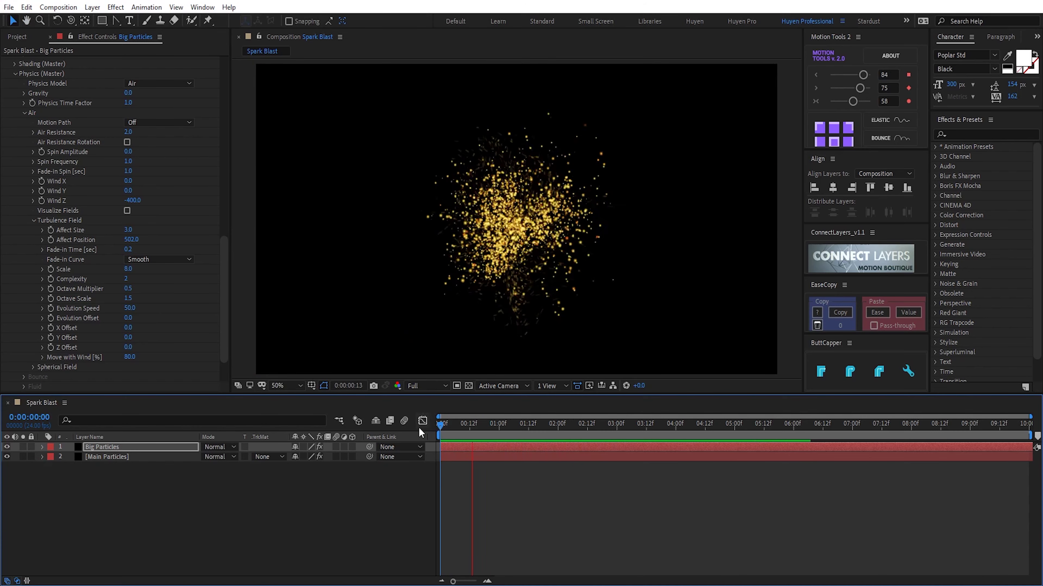
key(space)
key(space)
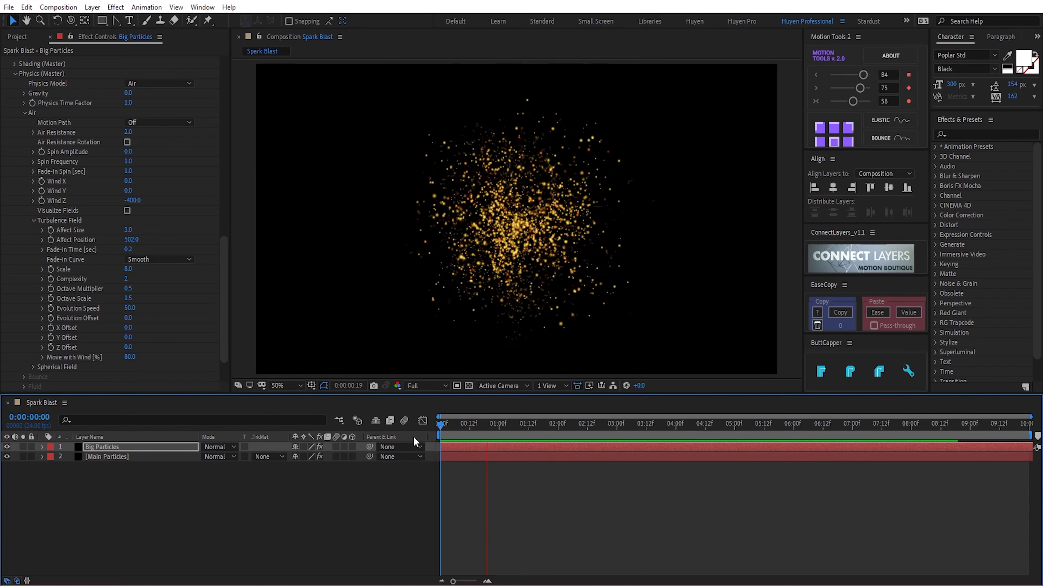
drag(439, 423, 465, 430)
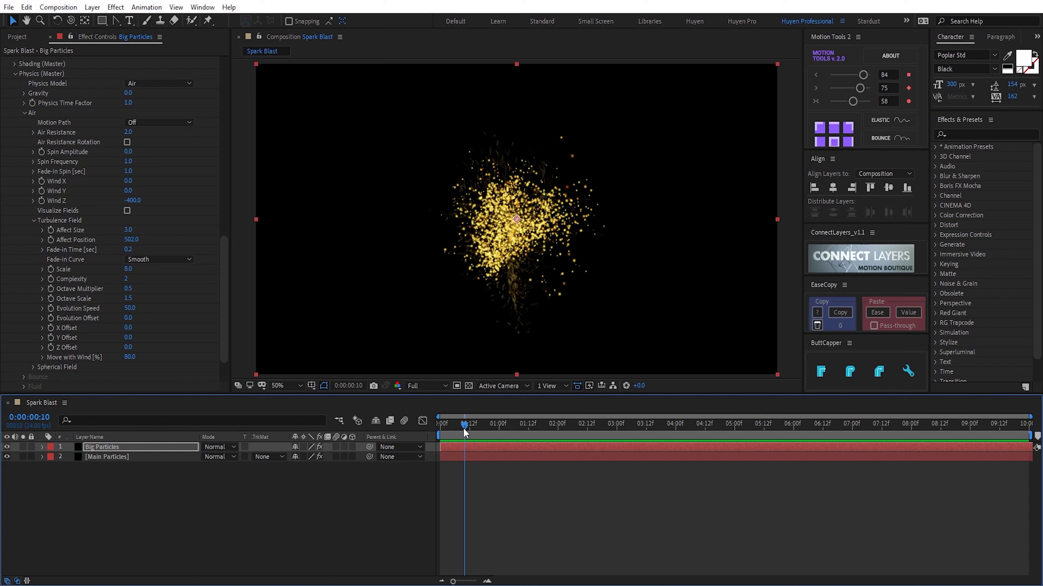
Step: Try Random Seed 100003 on the Big Particles emitter and preview the burst
scroll(34, 170, up, 10)
scroll(33, 170, up, 5)
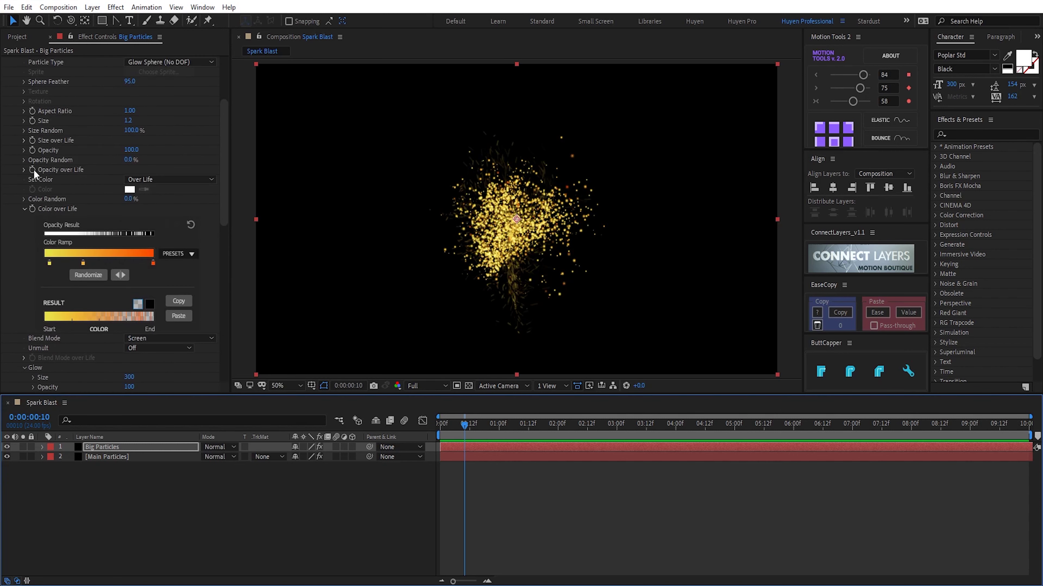
scroll(123, 213, up, 3)
scroll(123, 213, up, 3)
click(15, 144)
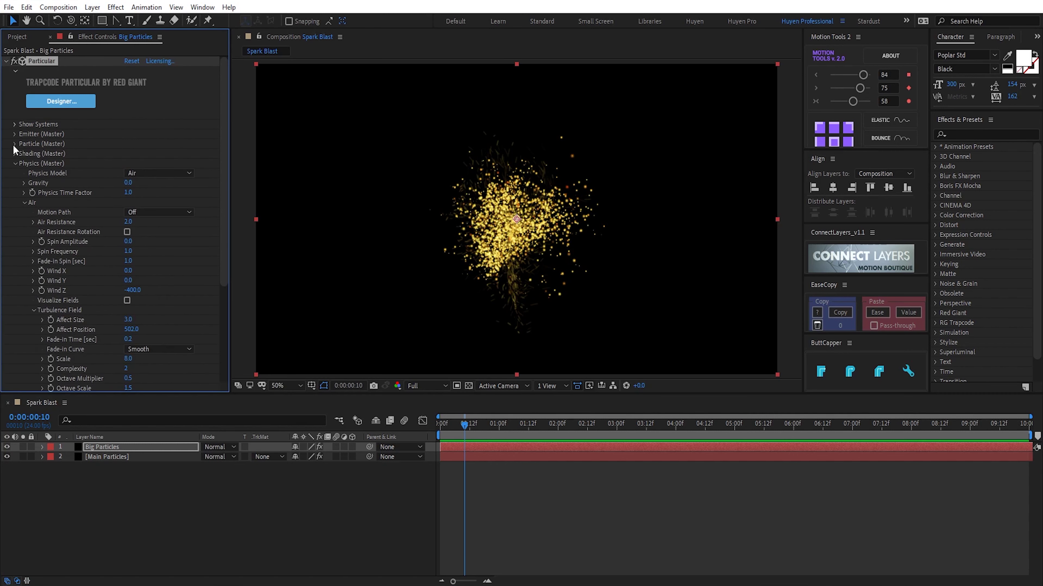
click(16, 164)
click(14, 134)
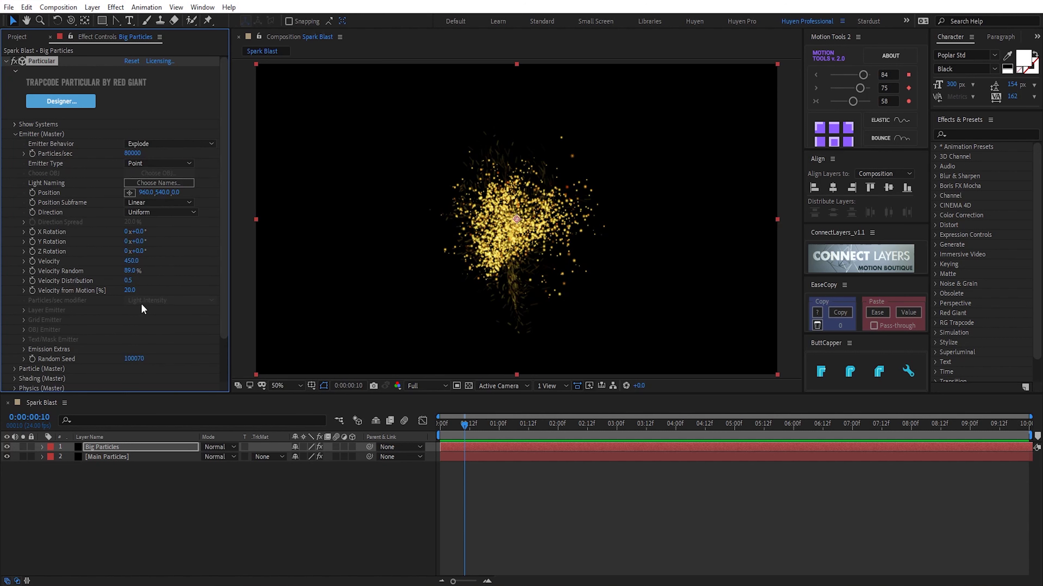
click(136, 359)
drag(139, 359, 165, 335)
key(Return)
click(225, 506)
click(446, 429)
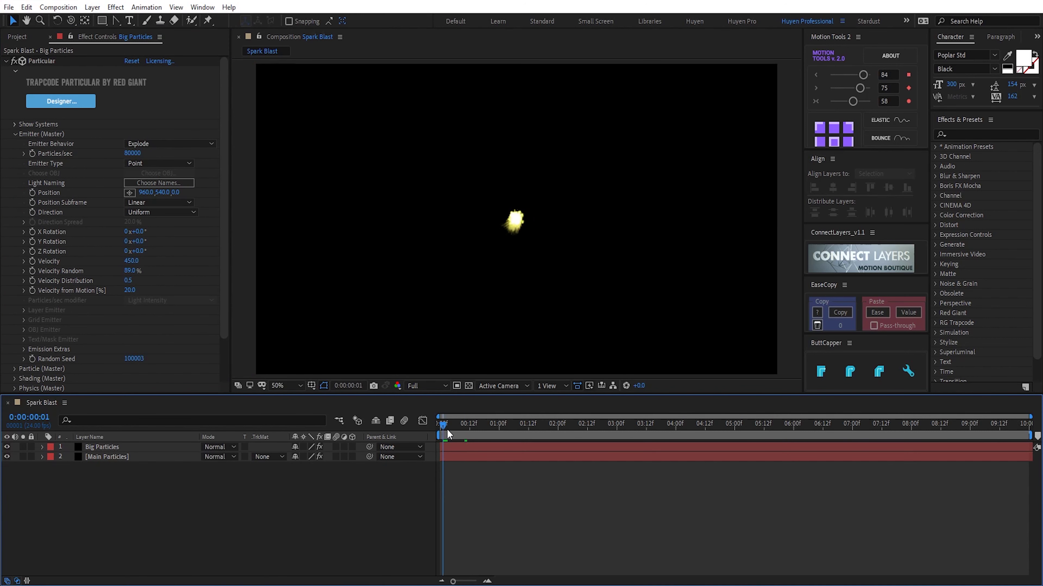
key(space)
click(443, 432)
key(space)
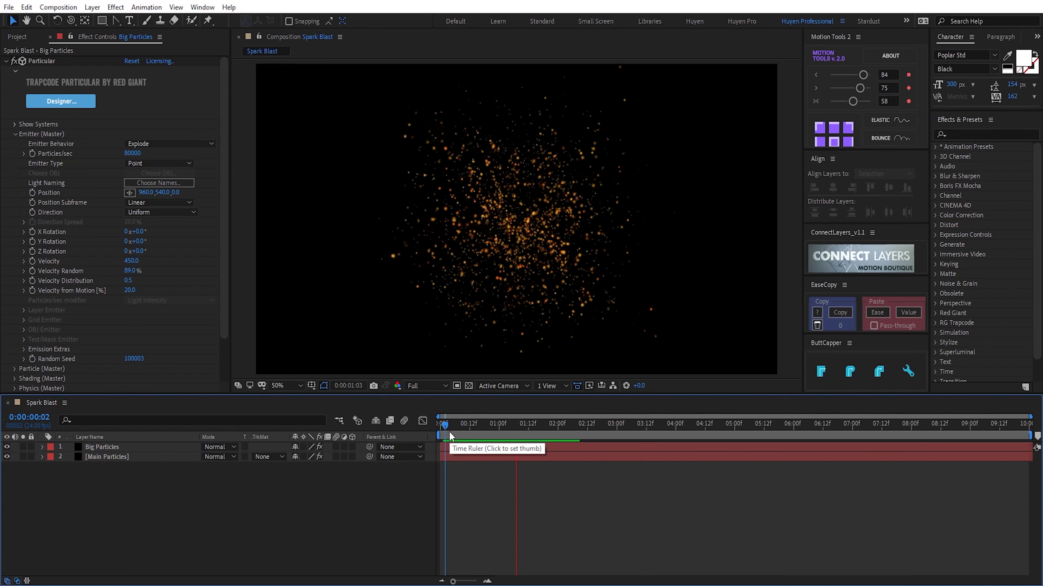
Step: Change the Random Seed to 100010, preview it, and select the Big Particles layer
click(134, 359)
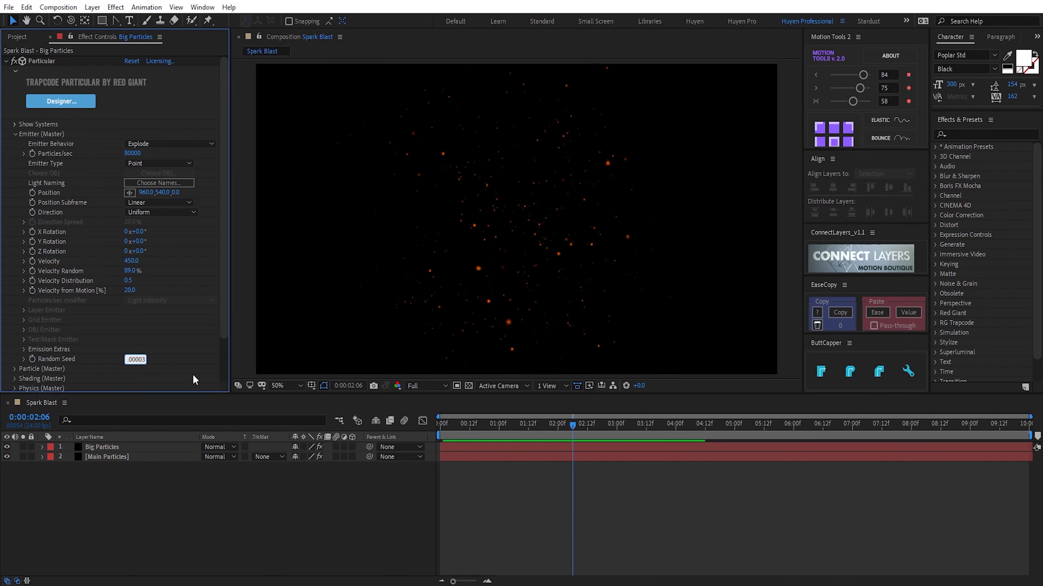
text(100010)
key(Return)
click(436, 423)
key(space)
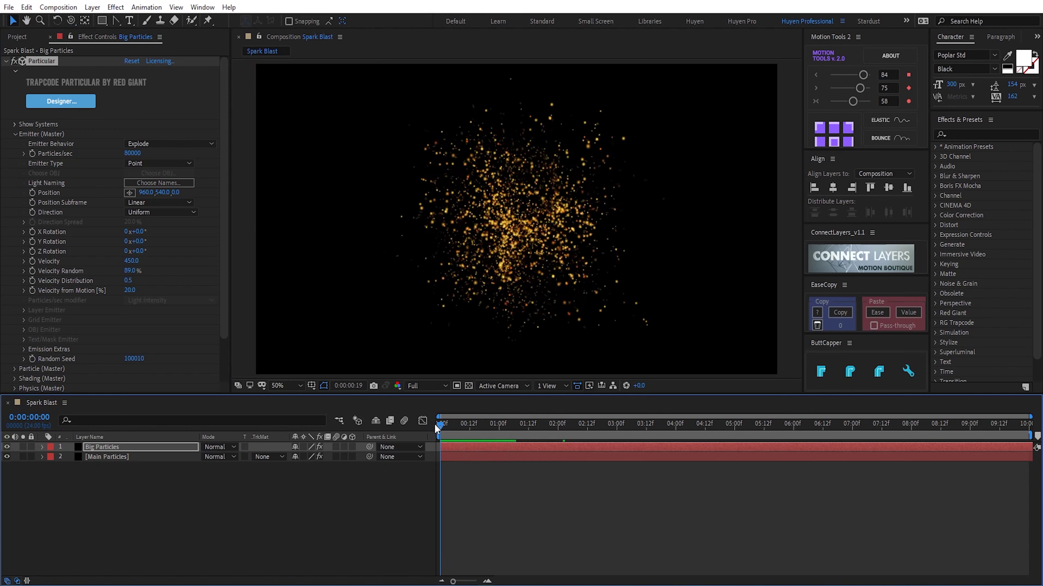
mouse_move(461, 436)
mouse_down()
mouse_move(517, 428)
mouse_move(433, 432)
mouse_up()
key(space)
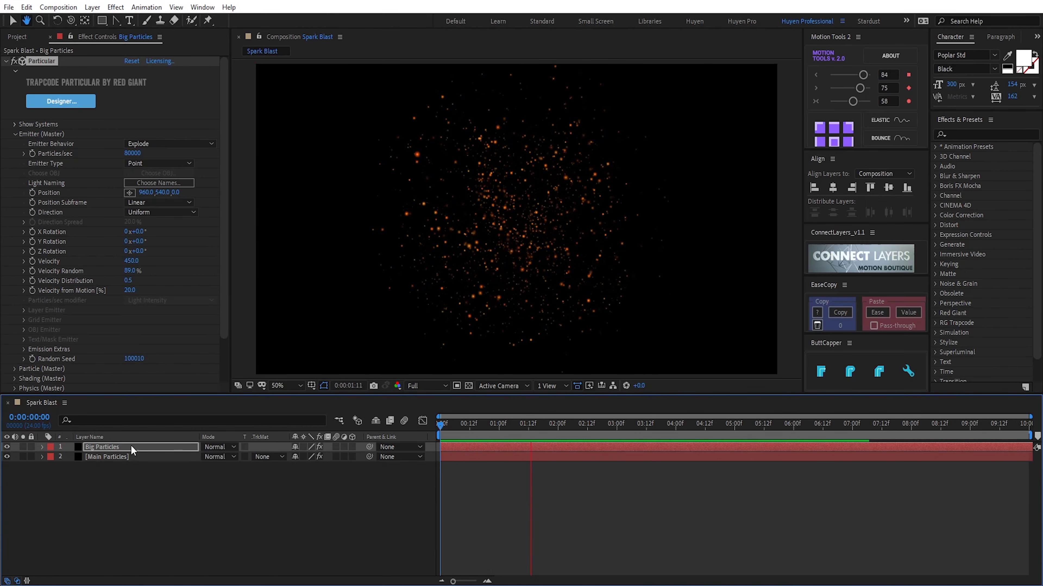
click(258, 466)
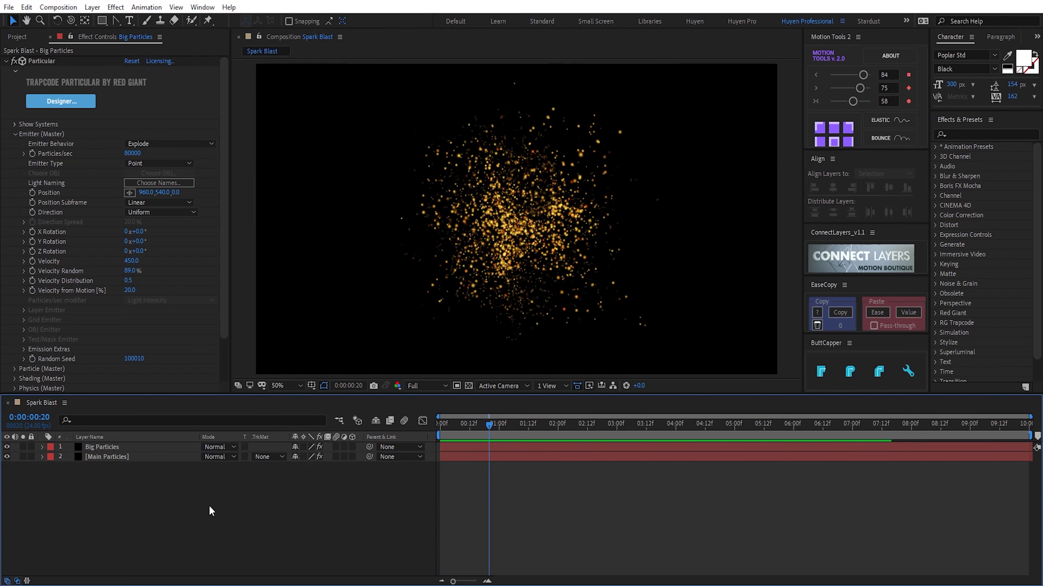
click(122, 448)
Step: Duplicate Big Particles and rename the copy 'Small Particles'
key(ctrl+d)
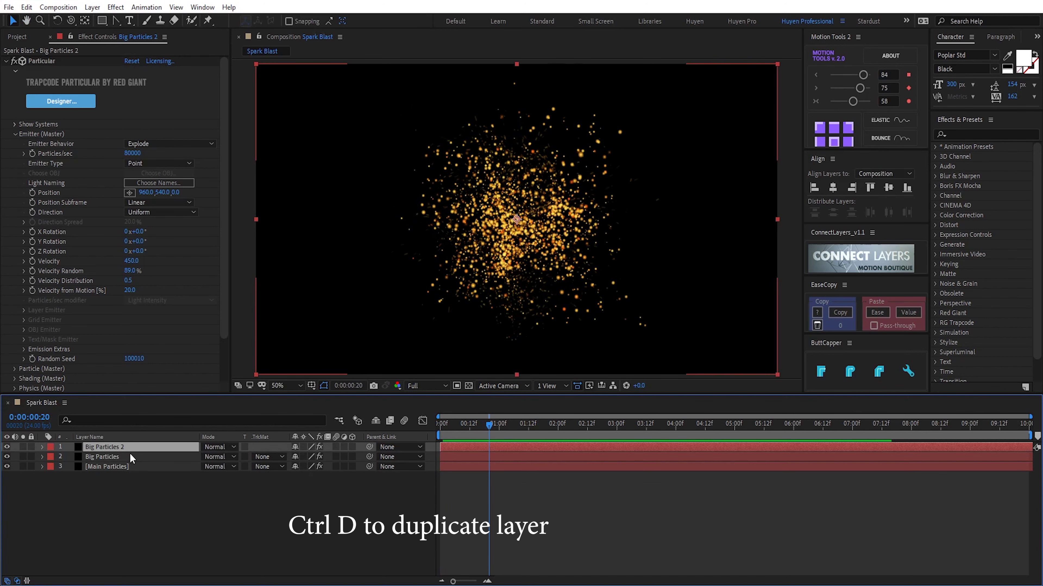
key(Return)
key(BackSpace)
key(BackSpace)
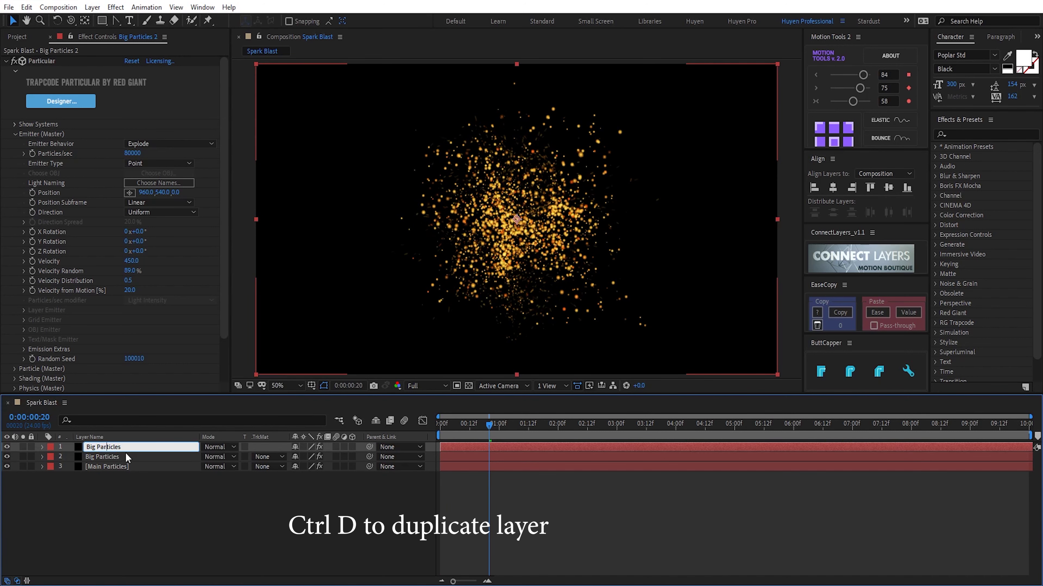
key(BackSpace)
key(BackSpace)
key(BackSpace)
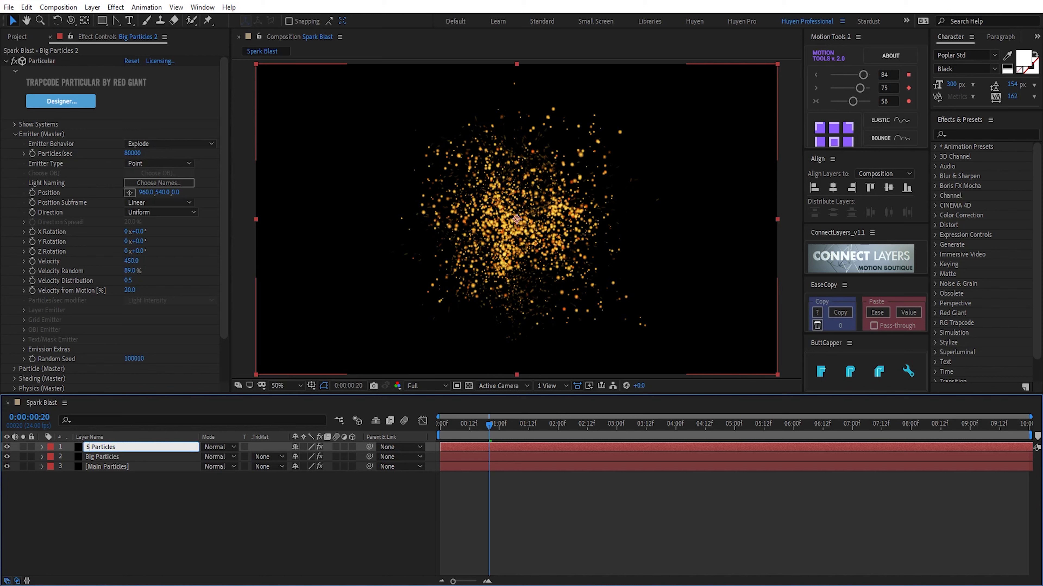
text(Small)
key(Return)
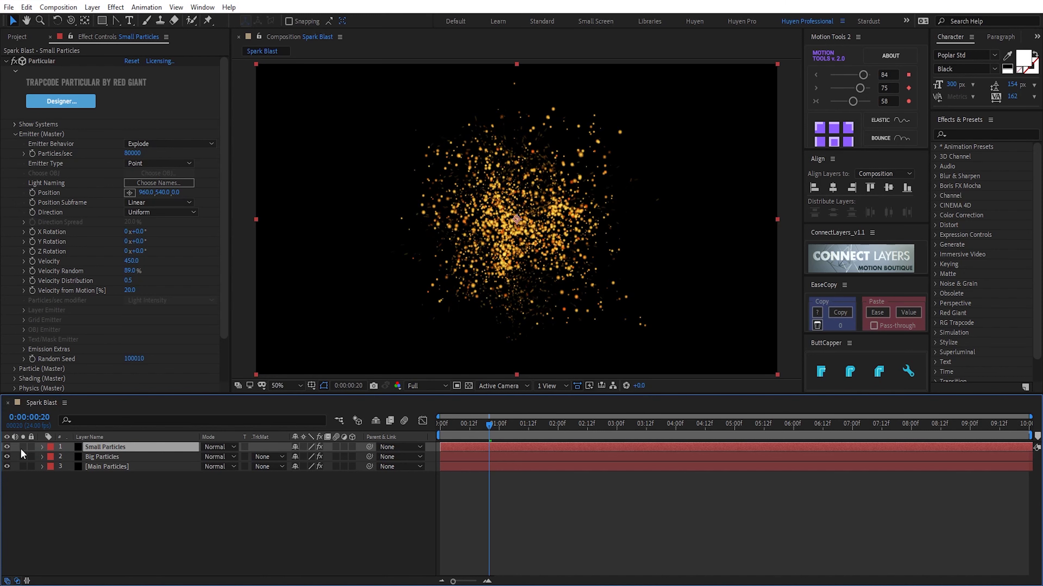
Step: Solo Small Particles and set its emission to 20000 particles per second
click(22, 448)
click(132, 153)
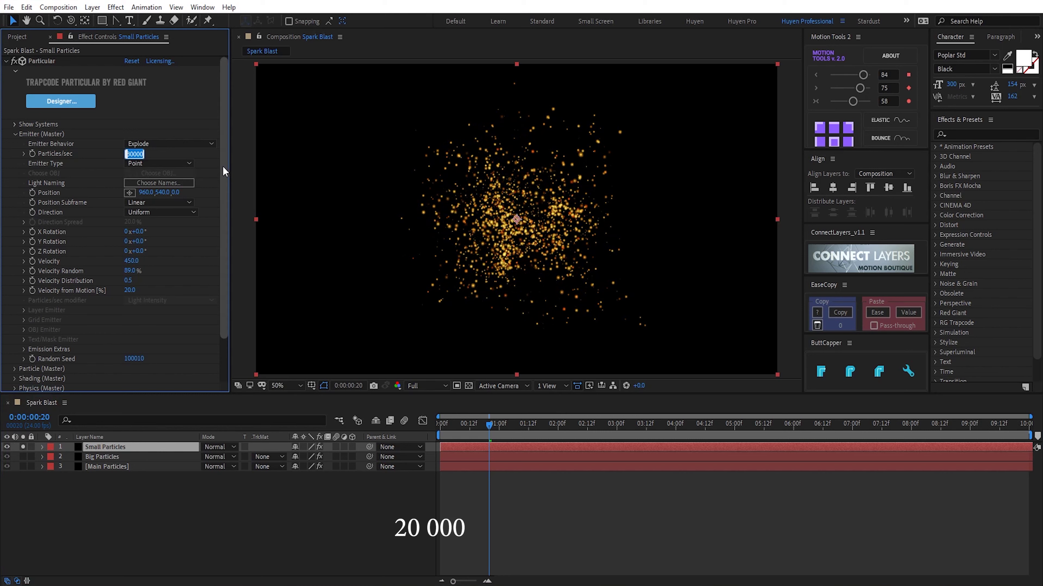
text(20000)
key(Return)
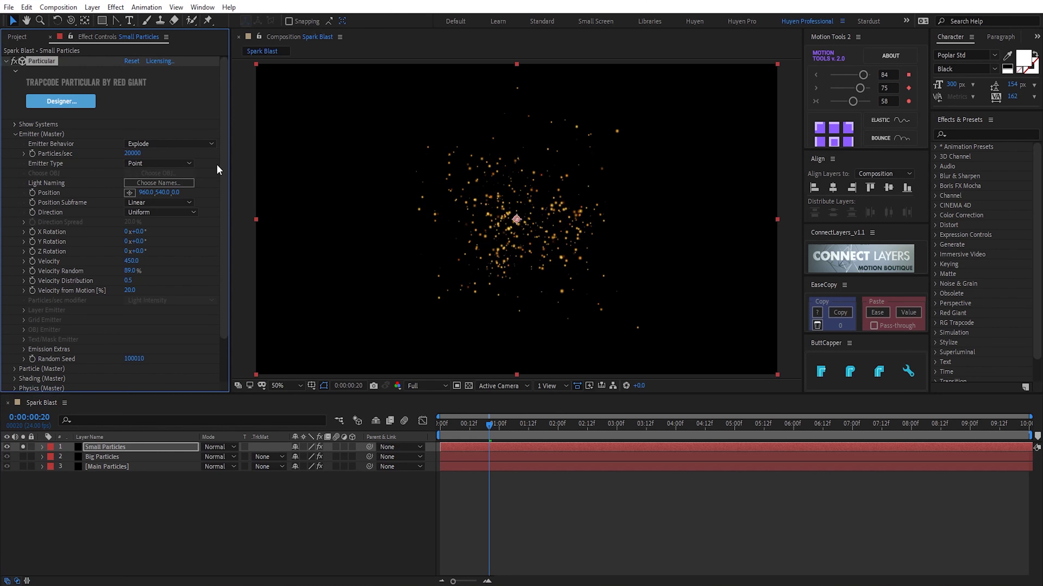
Step: Make the Small Particles emitter a Sphere and raise its velocity to 1130
click(158, 163)
click(159, 201)
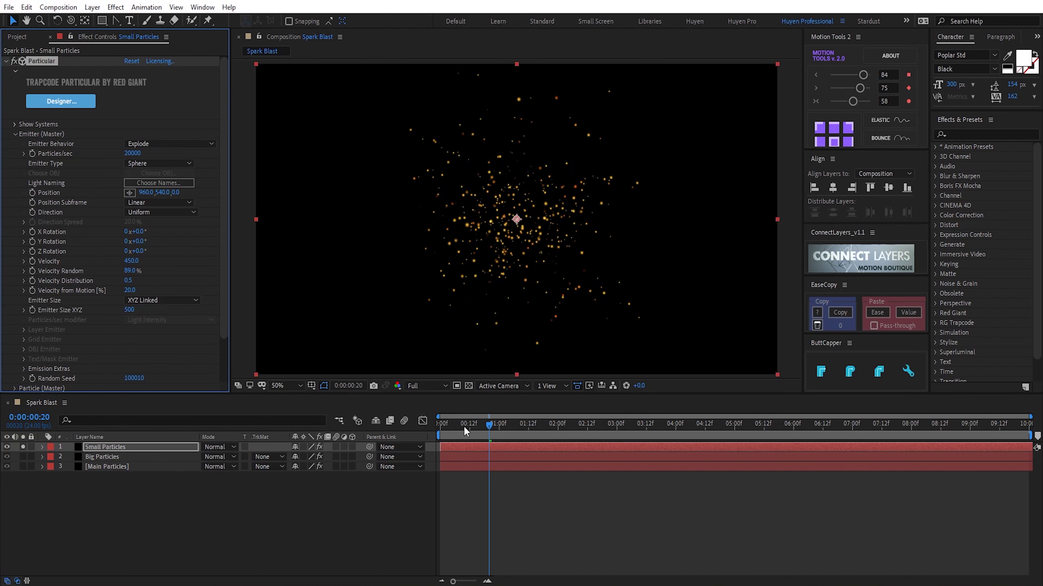
drag(464, 429, 519, 429)
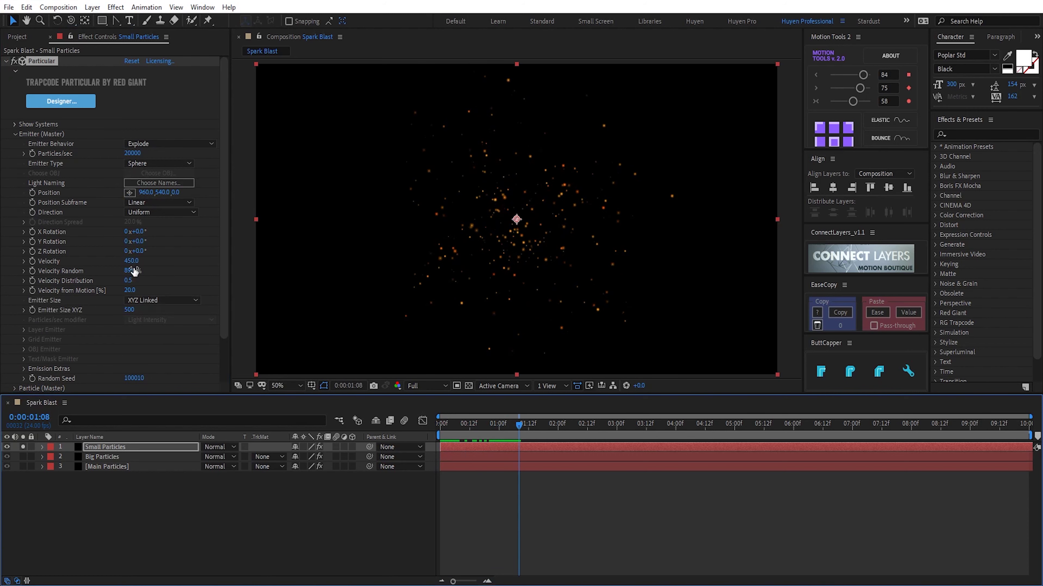
drag(131, 263, 174, 267)
click(476, 433)
key(Home)
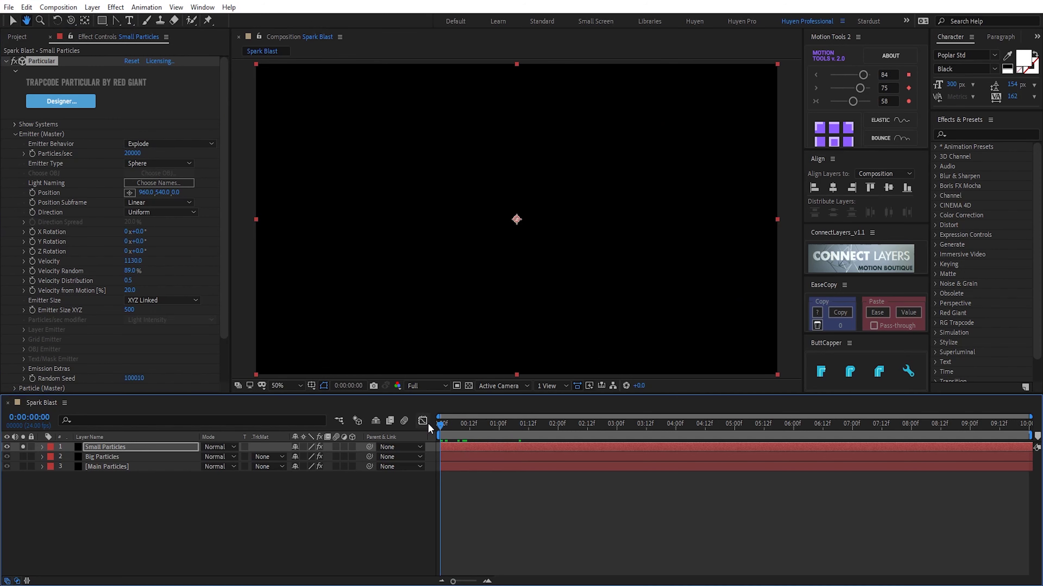
key(space)
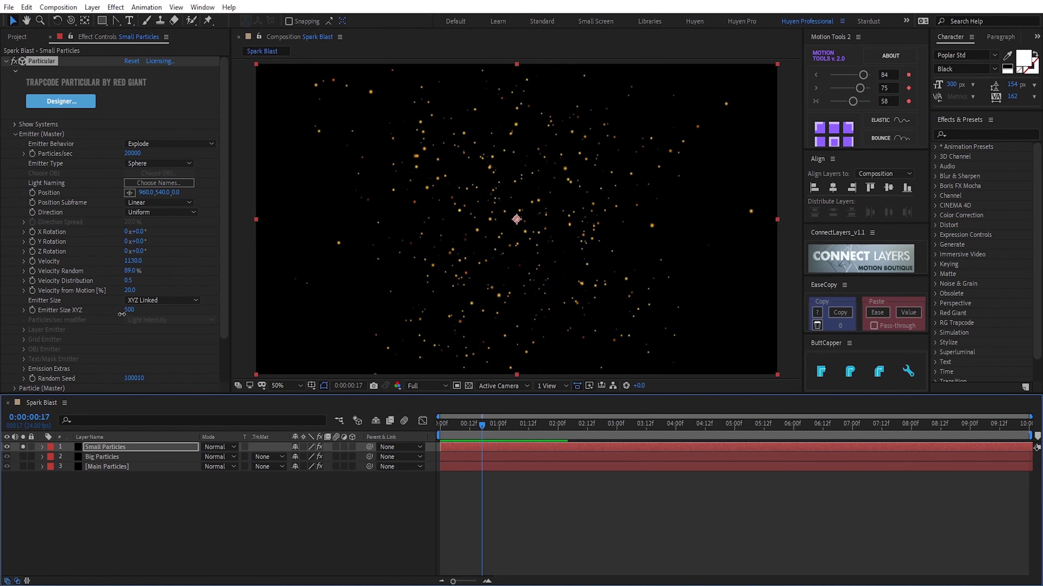
Step: Shrink the emitter size XYZ to 10 and adjust the velocity randomness
drag(129, 310, 50, 315)
click(123, 311)
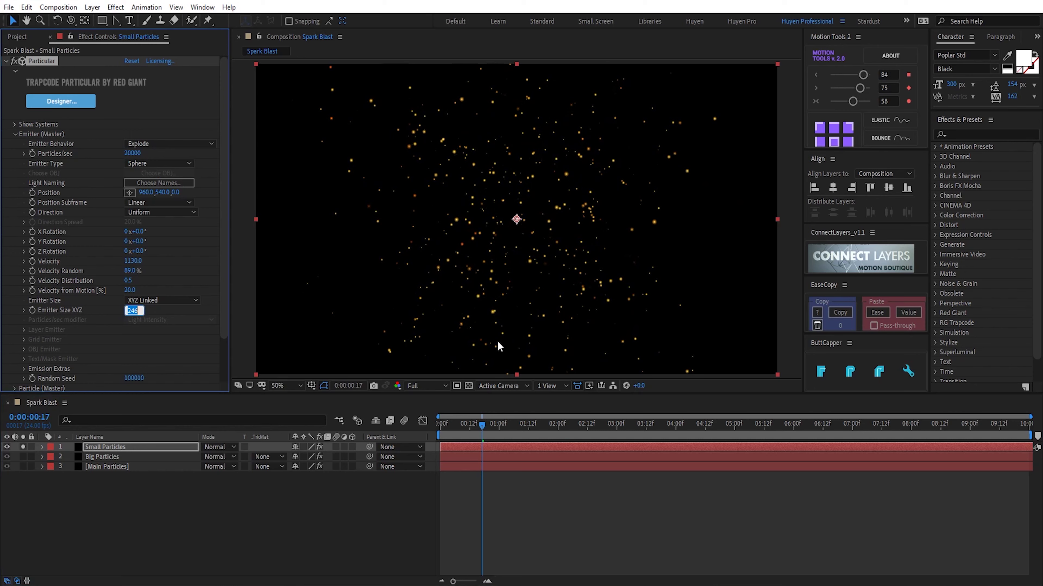
key(Return)
mouse_move(455, 424)
mouse_down()
mouse_move(444, 429)
mouse_move(476, 429)
mouse_up()
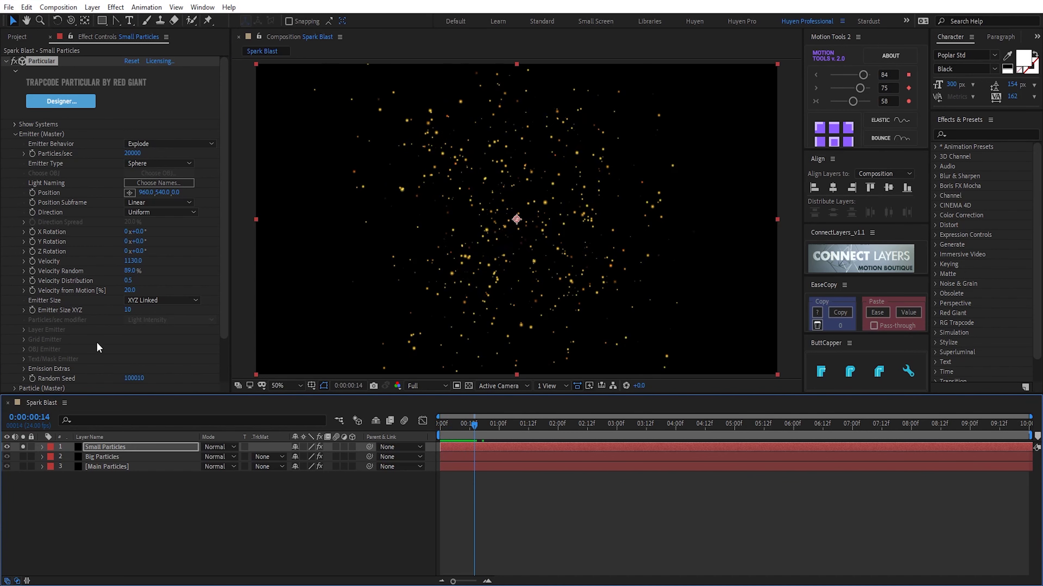
drag(129, 271, 119, 271)
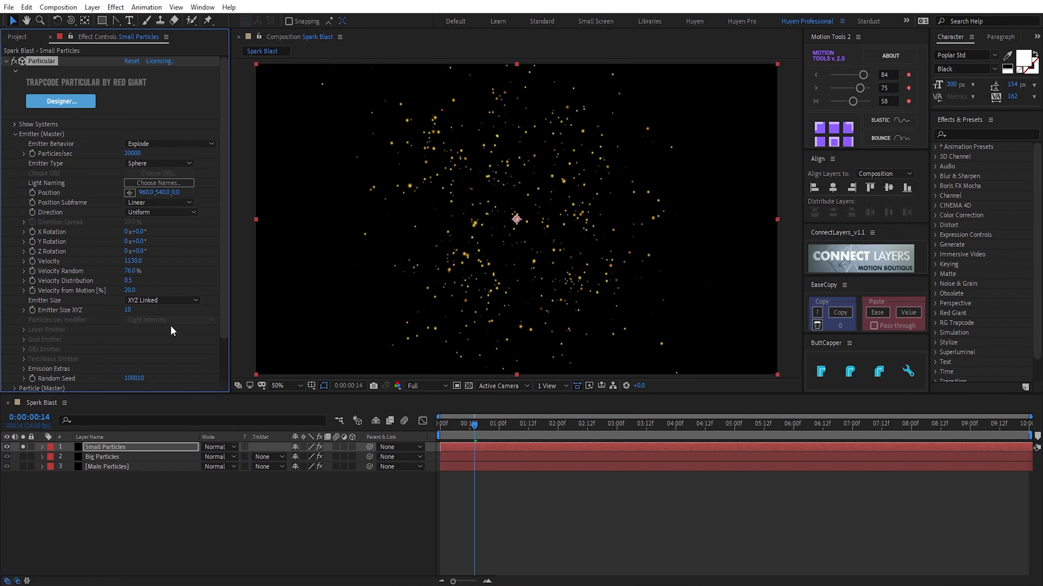
scroll(170, 326, down, 1)
click(15, 363)
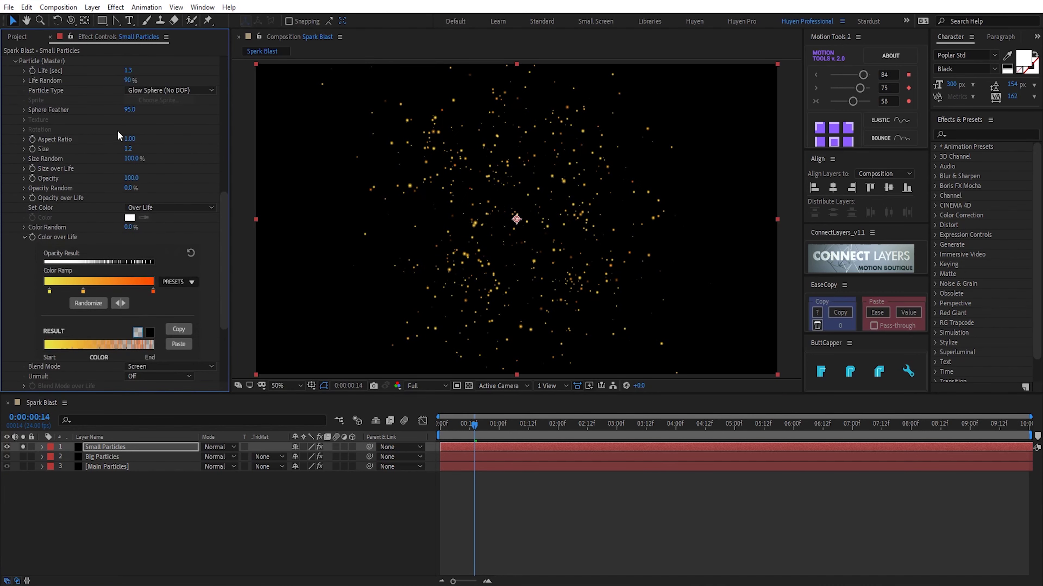
Step: Give small particles a 1.5 s life with 90% randomness and plain Sphere type
drag(129, 83, 135, 83)
key(shift+Tab)
key(Return)
scroll(158, 208, up, 5)
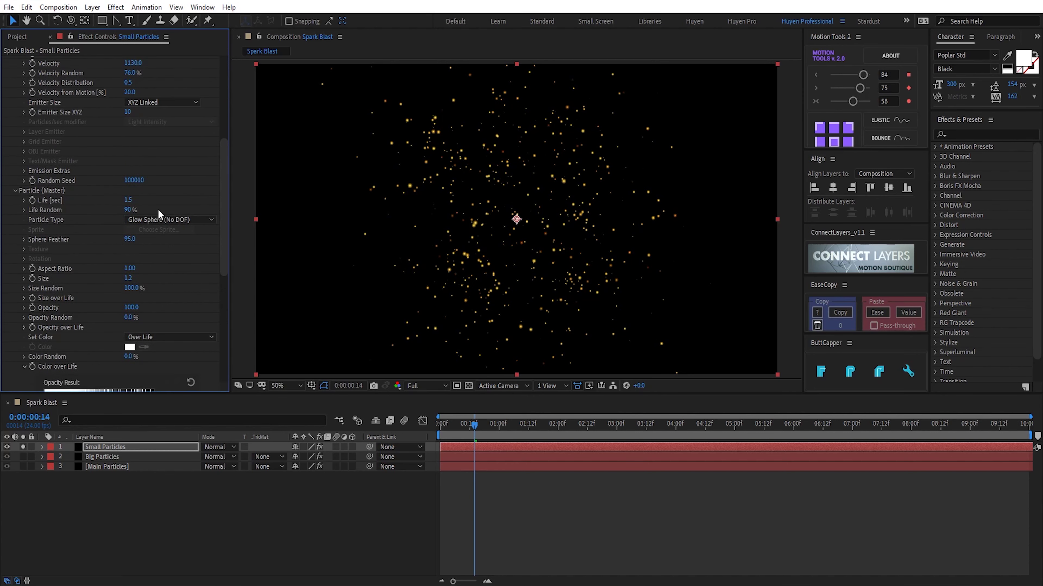
click(166, 220)
click(144, 233)
click(436, 427)
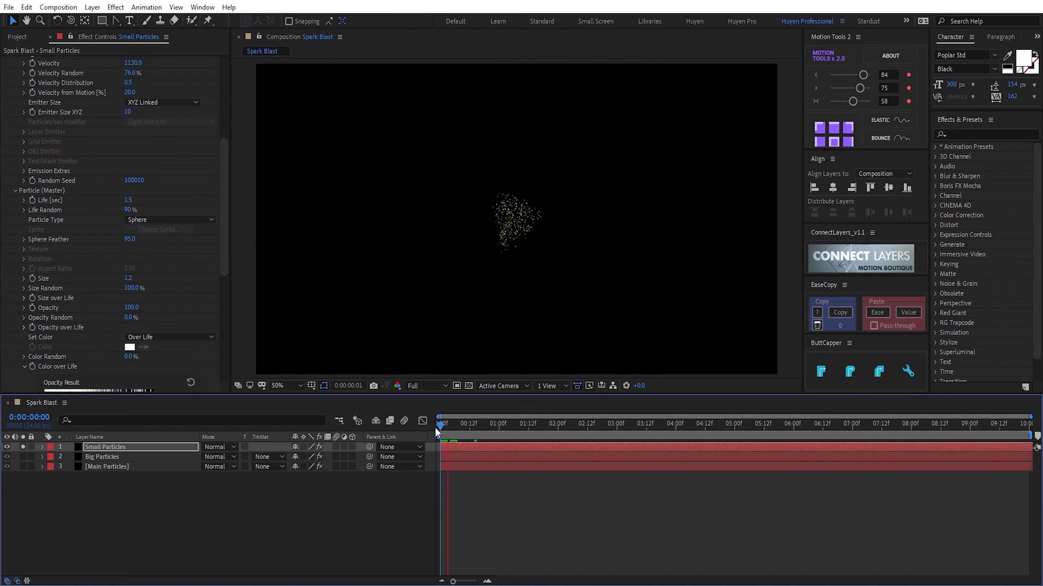
Step: Set particle size to 1.5 with a shrinking Size over Life preset, then preview
scroll(41, 207, down, 2)
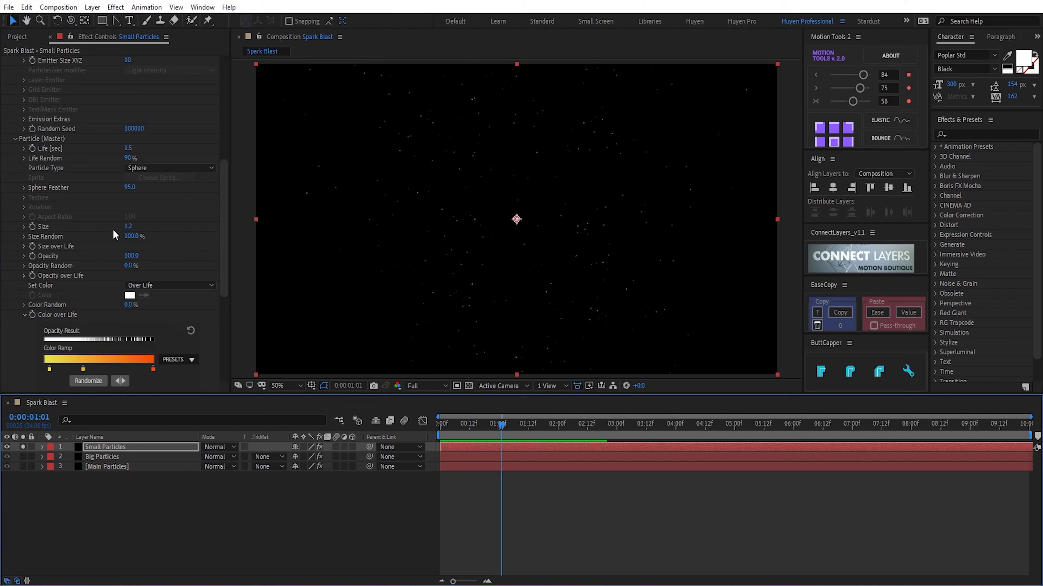
click(128, 227)
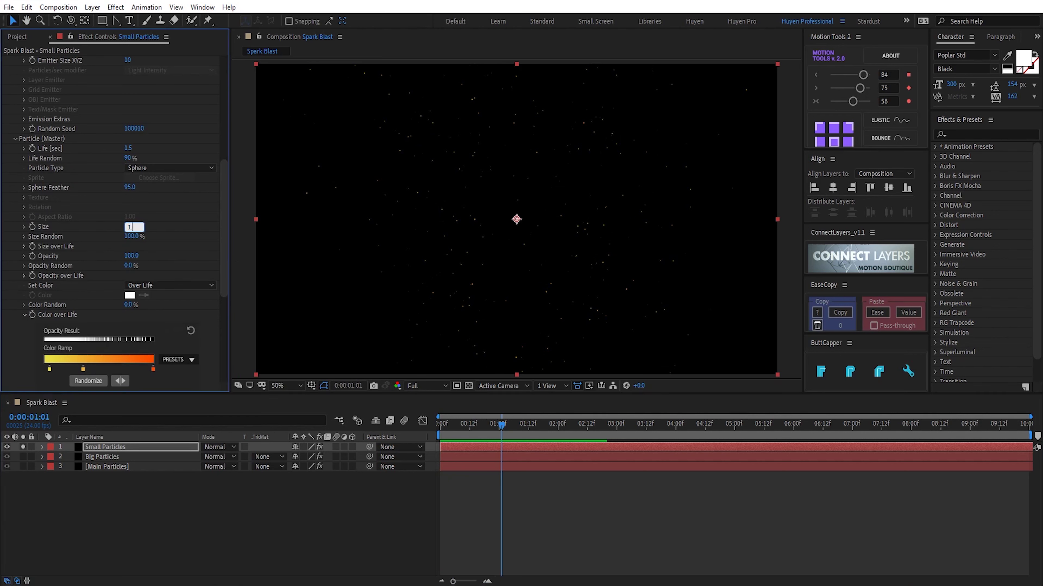
text(.5)
key(Return)
click(24, 247)
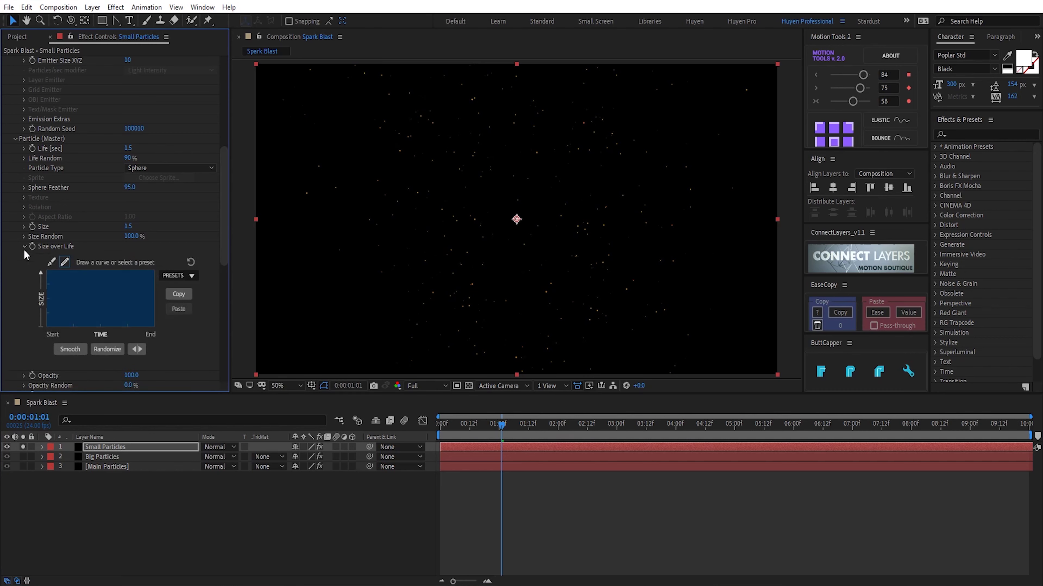
click(176, 275)
click(181, 297)
key(space)
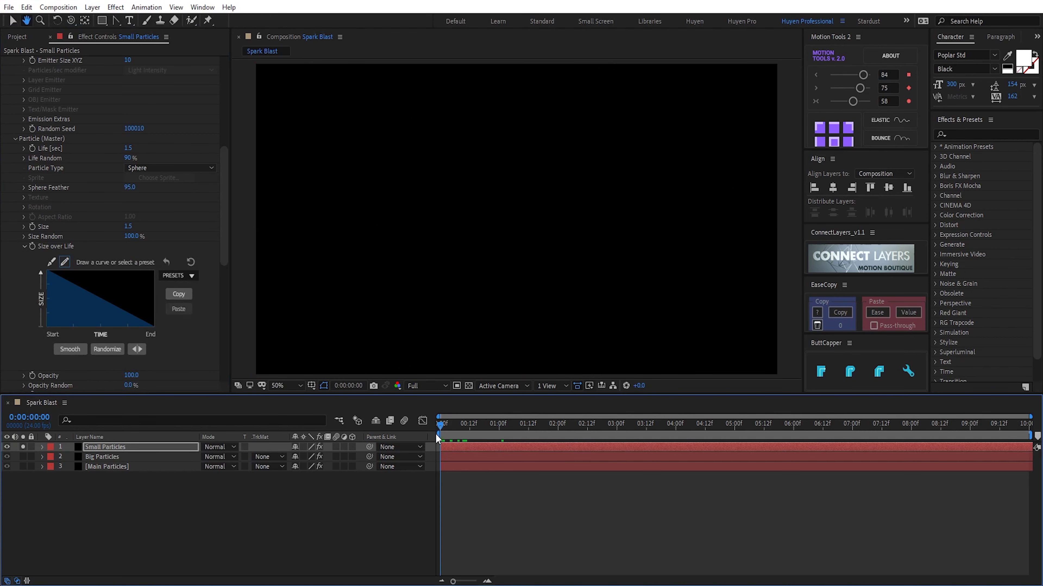
key(space)
scroll(89, 245, up, 3)
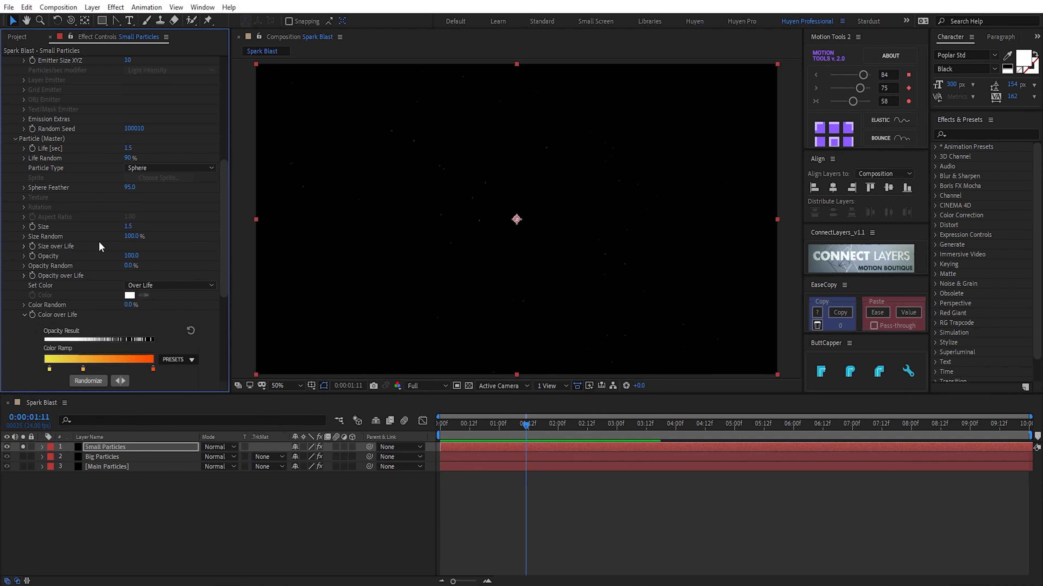
scroll(99, 241, up, 5)
scroll(110, 192, up, 2)
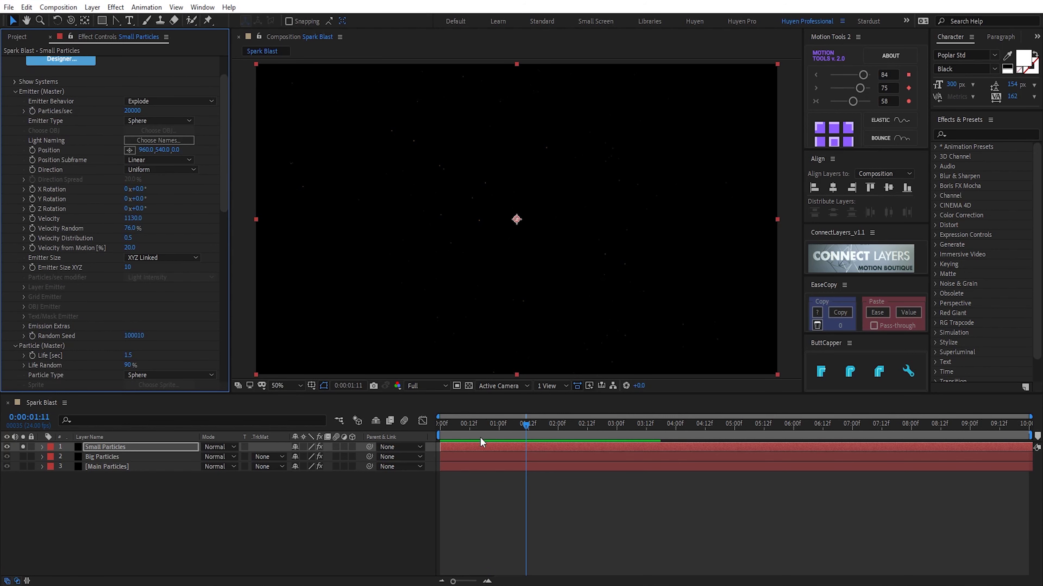
Step: Make the emission Bi-Directional, tilt the emitter on X, and view the burst at frame 10
mouse_move(482, 442)
mouse_down()
mouse_move(479, 429)
mouse_move(440, 437)
mouse_move(448, 435)
mouse_up()
click(147, 169)
click(160, 209)
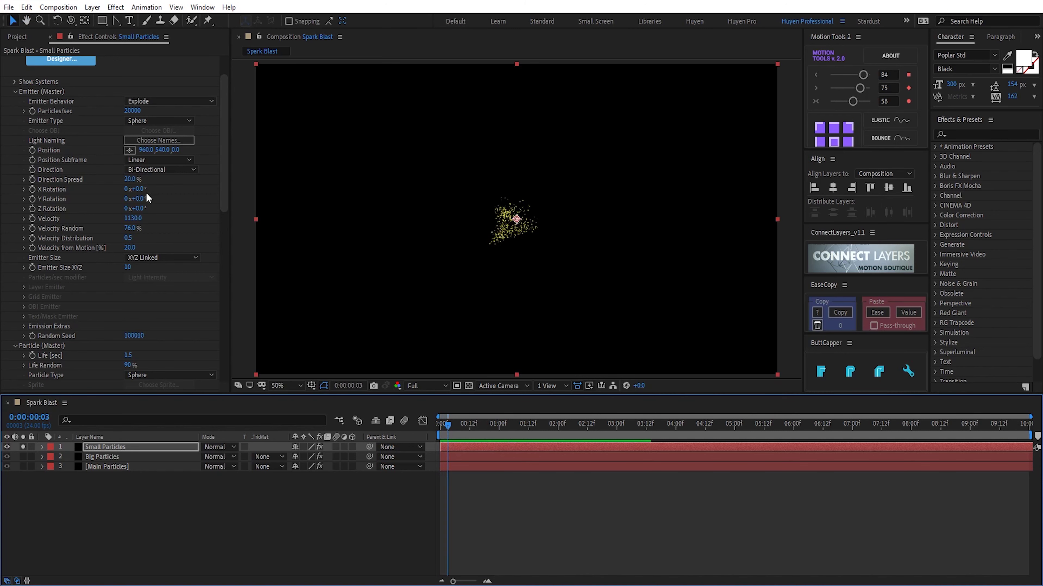
drag(144, 190, 127, 201)
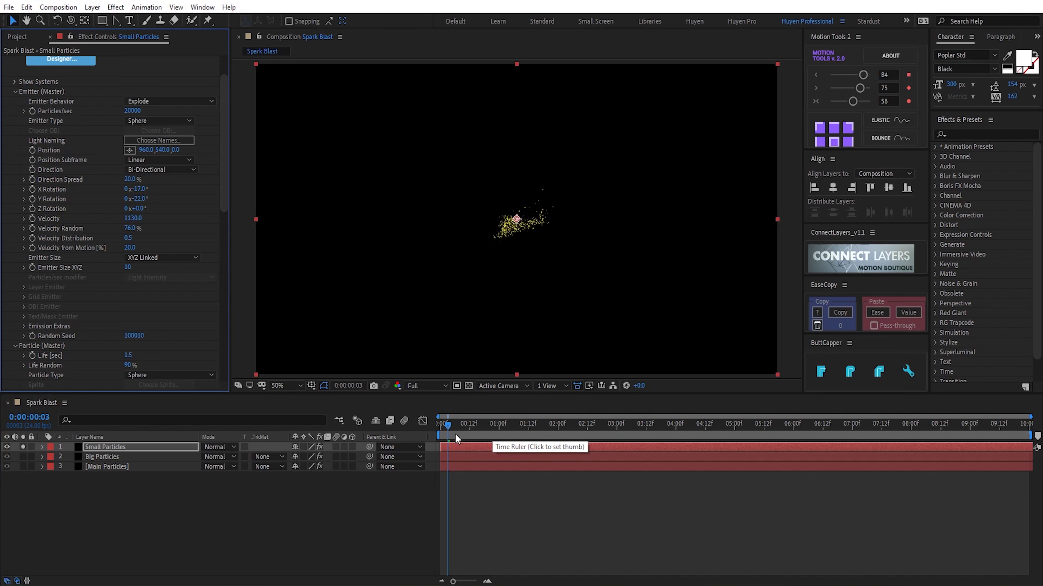
drag(442, 423, 465, 426)
Step: Raise Small Particles' gravity to 410 and preview the burst
click(15, 91)
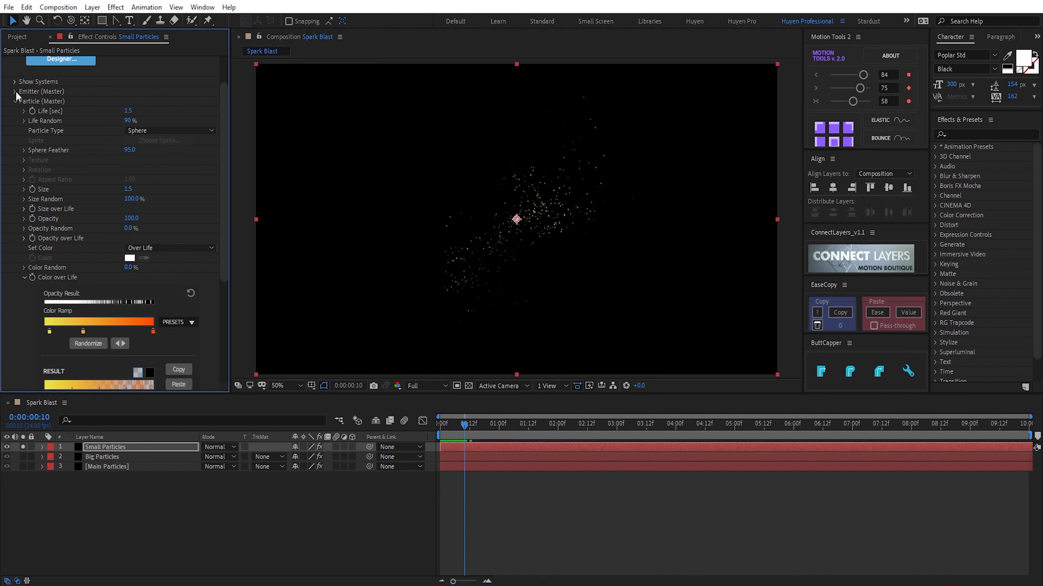
click(16, 109)
click(14, 164)
scroll(39, 162, down, 5)
scroll(117, 165, up, 3)
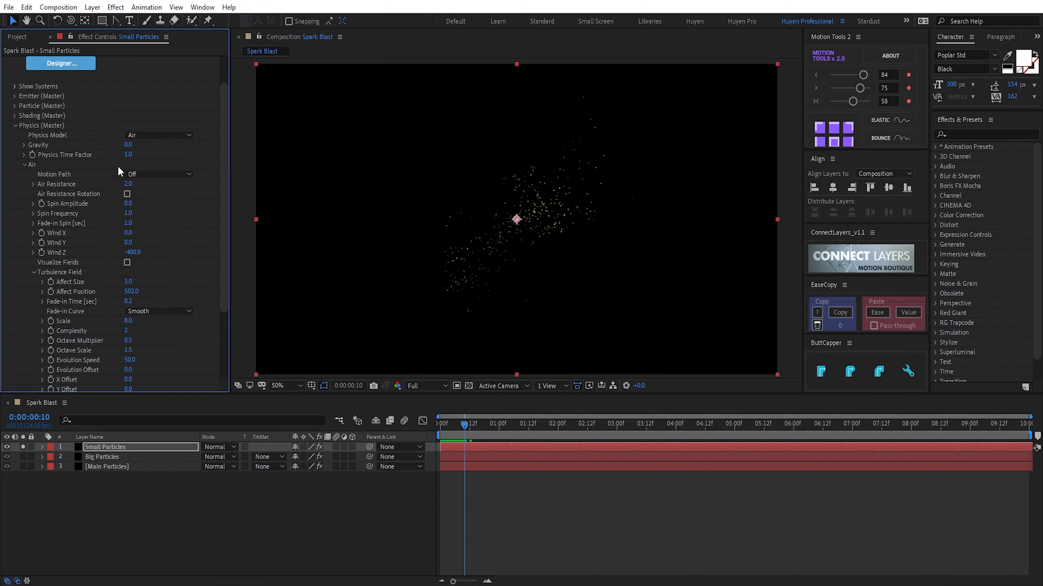
drag(132, 149, 154, 149)
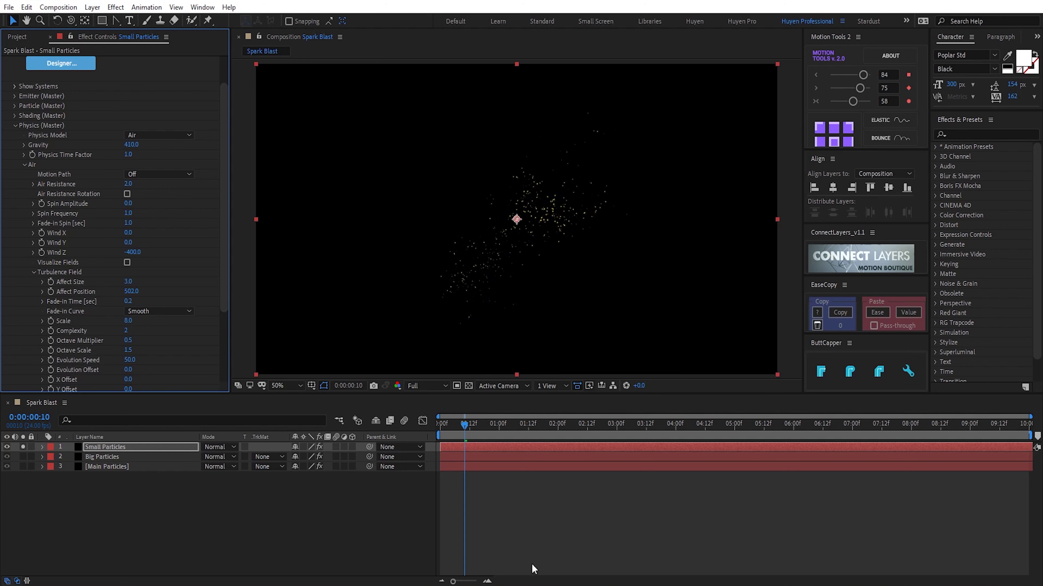
click(455, 427)
key(space)
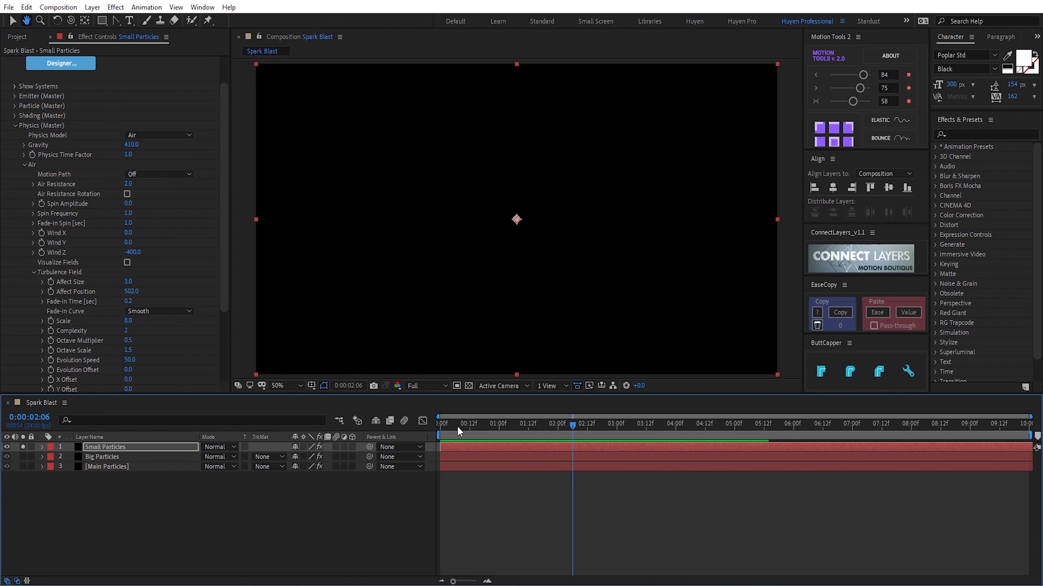
drag(467, 426, 472, 427)
Step: Set the wind to X -79, Y -34 and Z 0
click(132, 252)
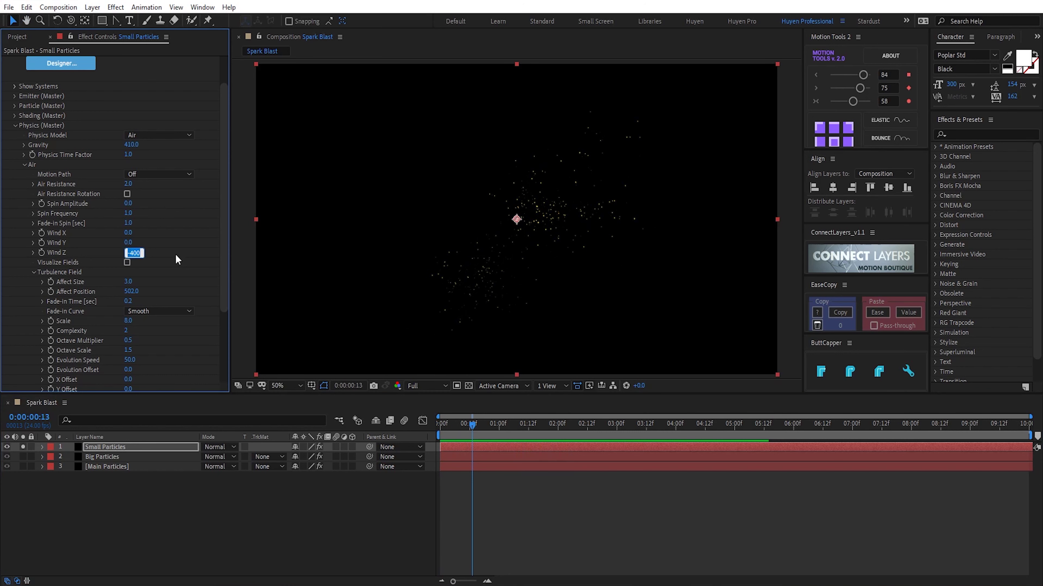
text(0)
key(Return)
mouse_move(131, 232)
mouse_down()
mouse_move(91, 240)
mouse_move(107, 247)
mouse_up()
mouse_move(472, 425)
mouse_down()
mouse_move(434, 431)
mouse_move(499, 430)
mouse_up()
key(space)
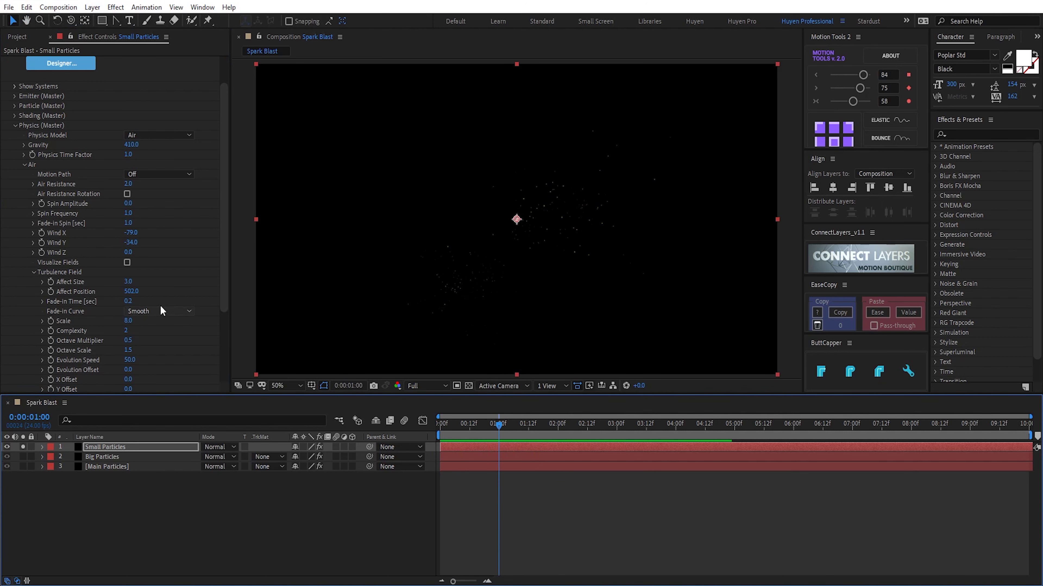
Step: Lower turbulence Affect Position to 160 and set Affect Size to 2
drag(132, 296, 57, 299)
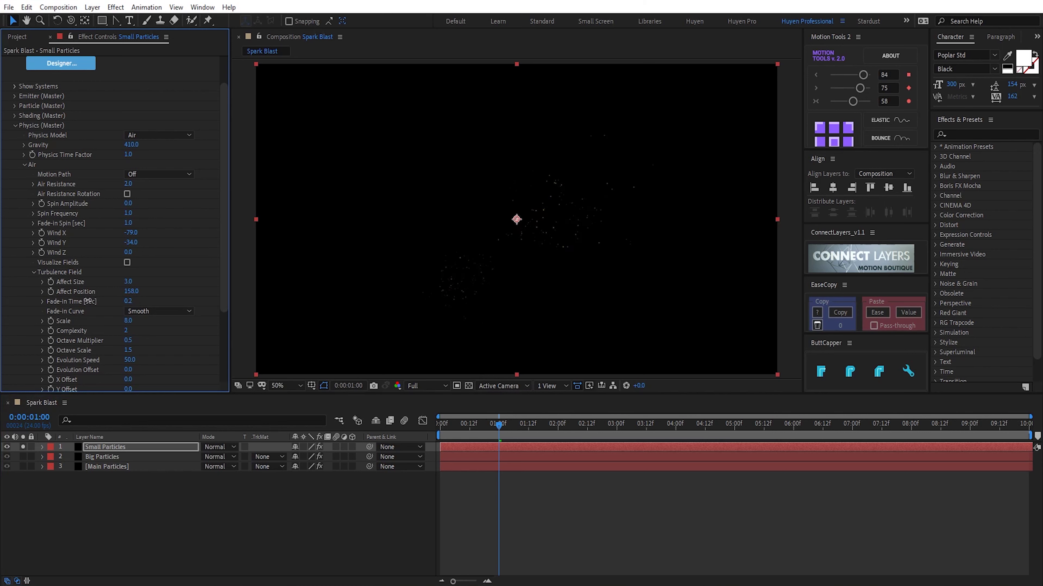
click(468, 431)
key(space)
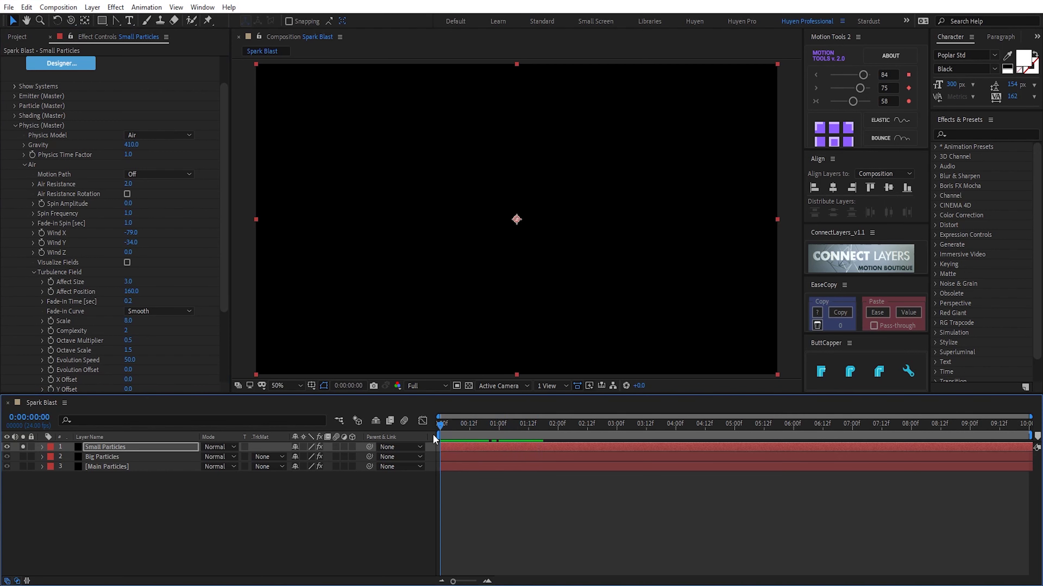
key(space)
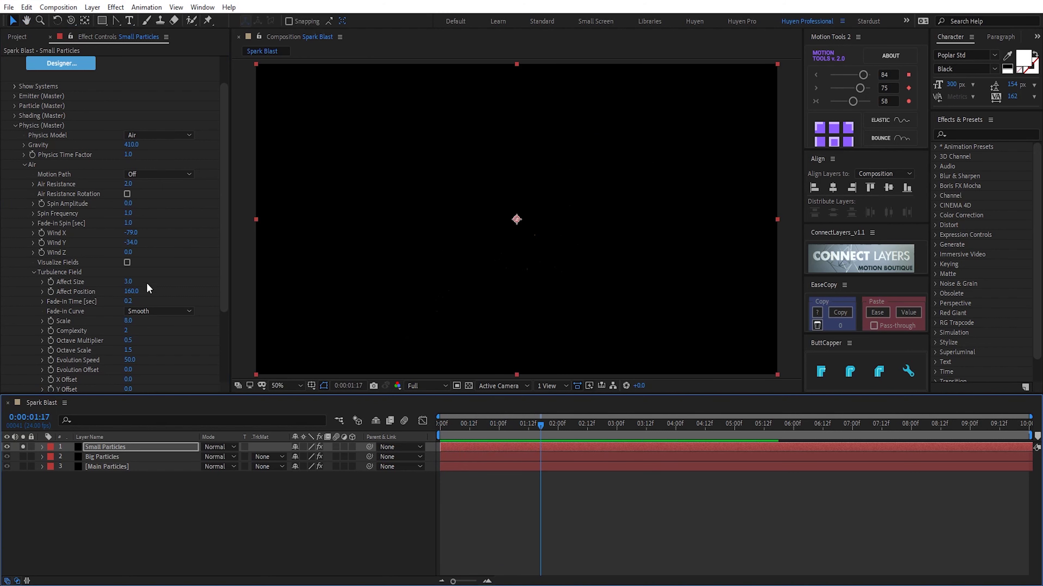
click(128, 282)
text(2)
key(Return)
drag(456, 431, 519, 427)
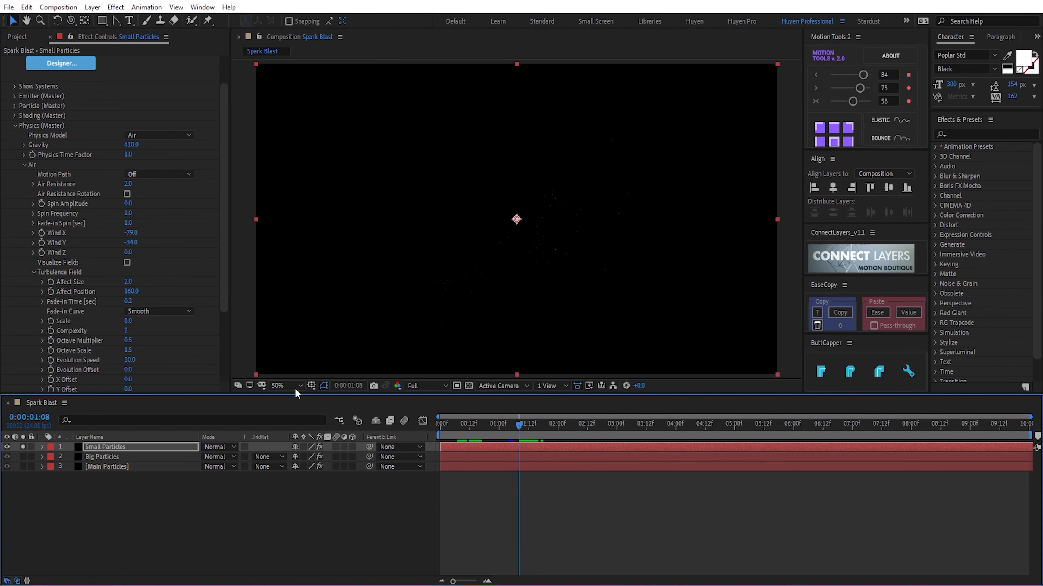
Step: Set turbulence Scale to 10 and Complexity to 3, then check the burst
click(128, 322)
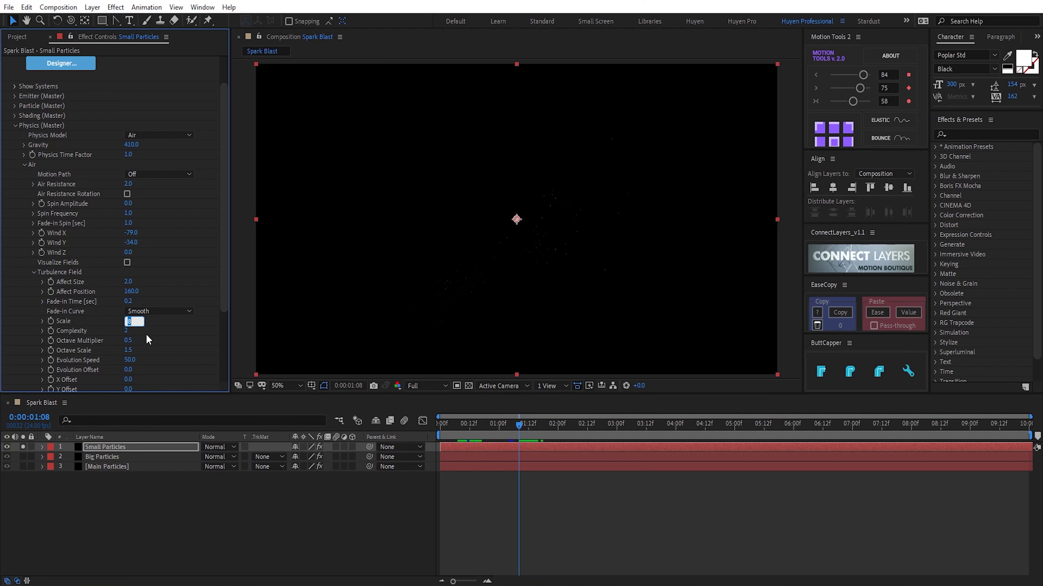
text(10)
key(Tab)
key(Return)
drag(489, 426, 570, 427)
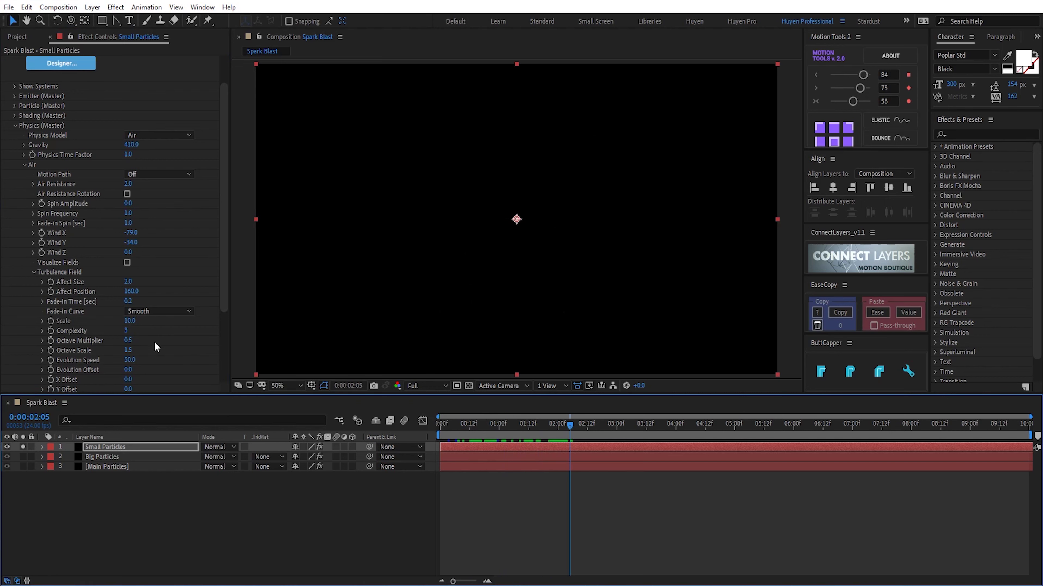
scroll(154, 347, up, 10)
Step: Collapse Physics and preview the Small Particles burst from the first frame
click(14, 163)
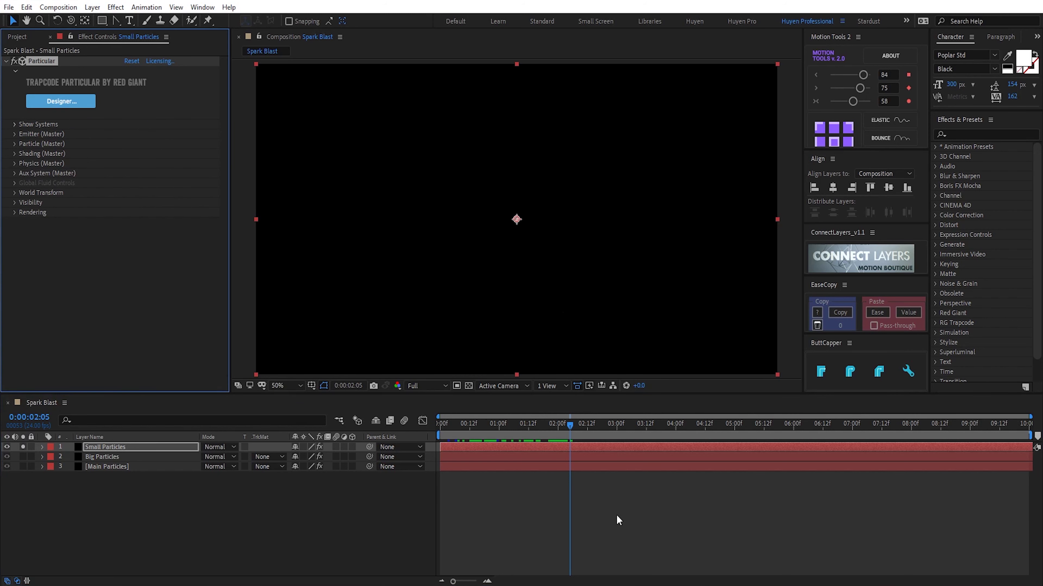
drag(458, 423, 429, 426)
key(space)
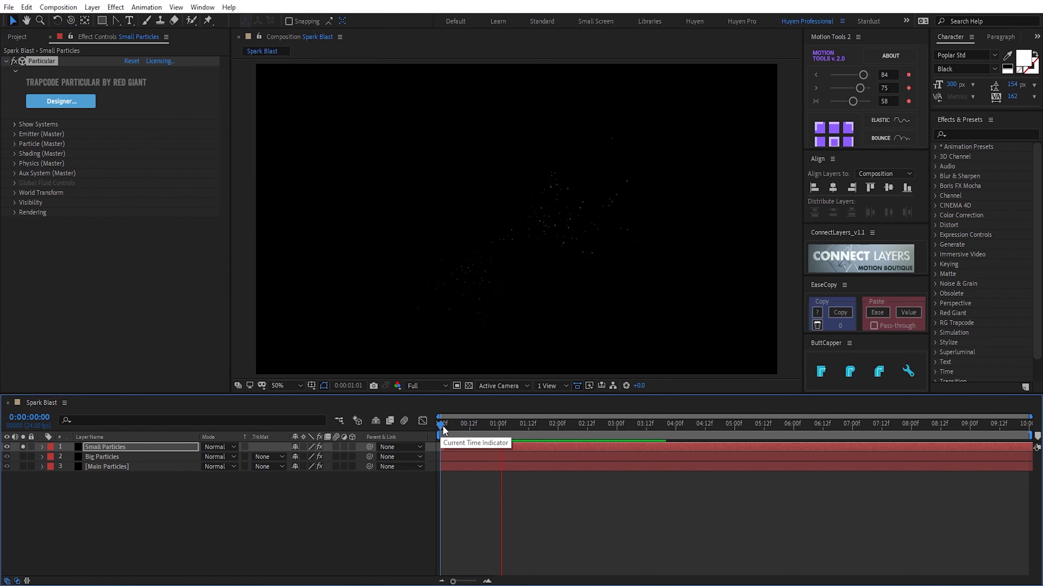
click(110, 445)
Step: Set the particle colour At Start to a single pale yellow, E0DC77
click(18, 146)
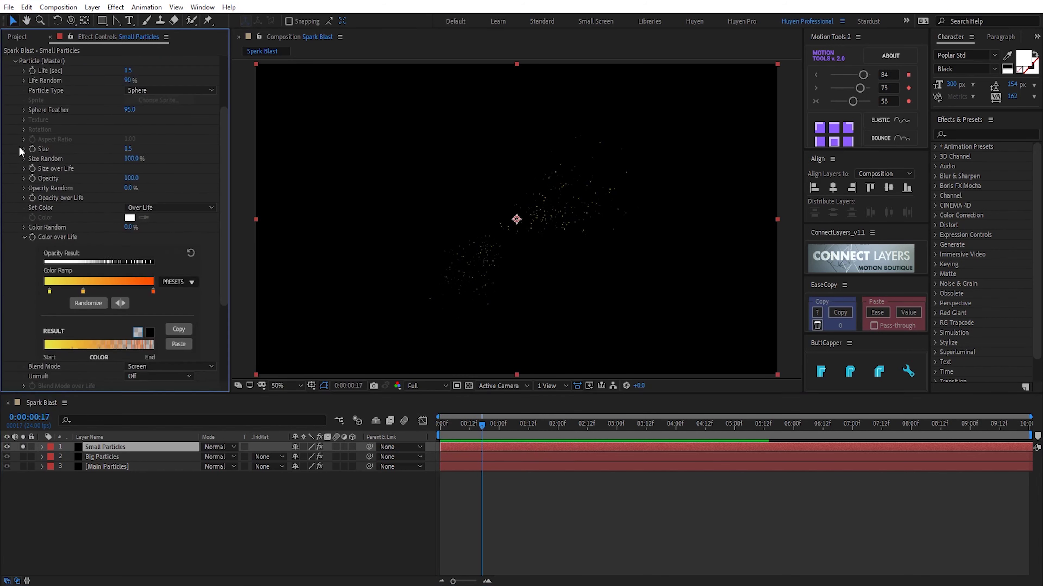
click(155, 207)
click(154, 220)
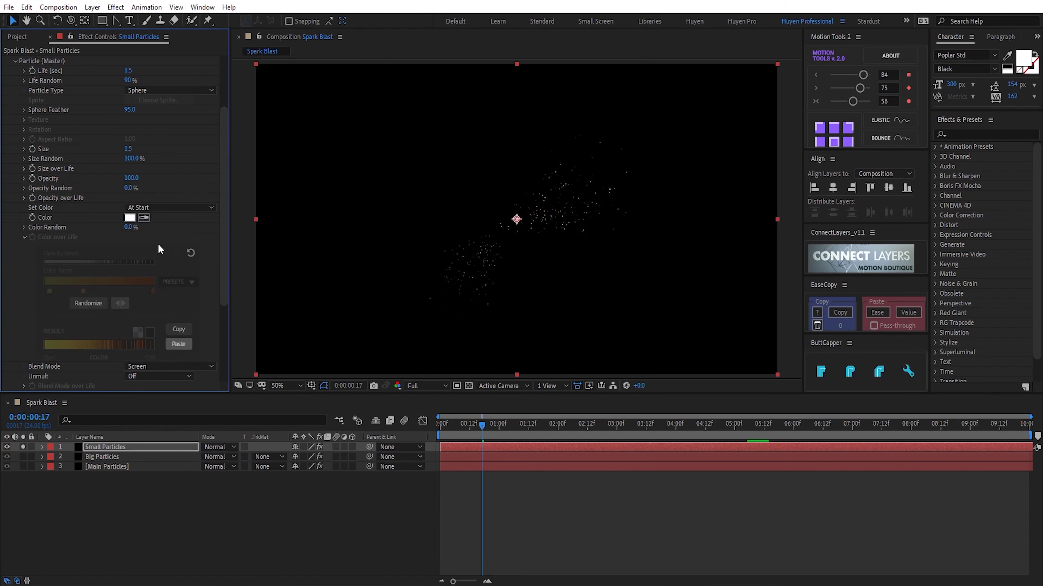
click(130, 217)
drag(777, 170, 793, 174)
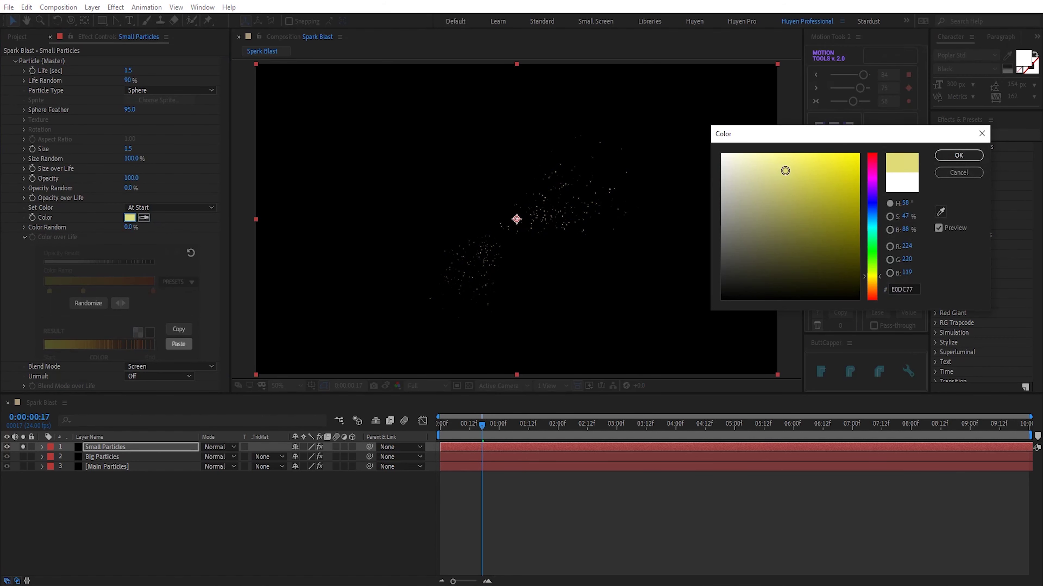
scroll(138, 262, down, 4)
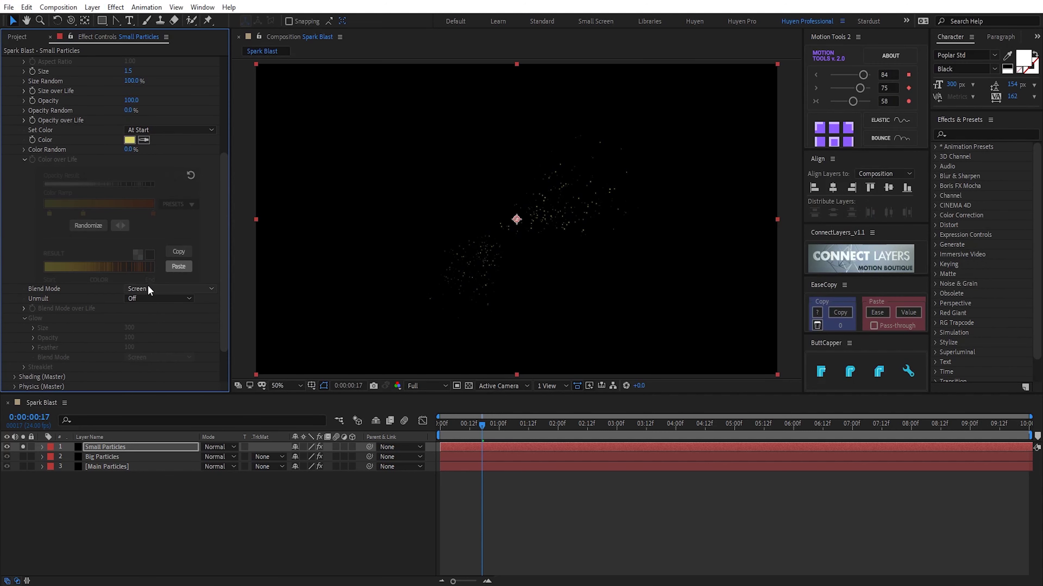
click(168, 289)
Step: Change the particle Blend Mode from Screen to Add and preview the recoloured burst
click(164, 300)
click(460, 425)
drag(459, 426, 438, 424)
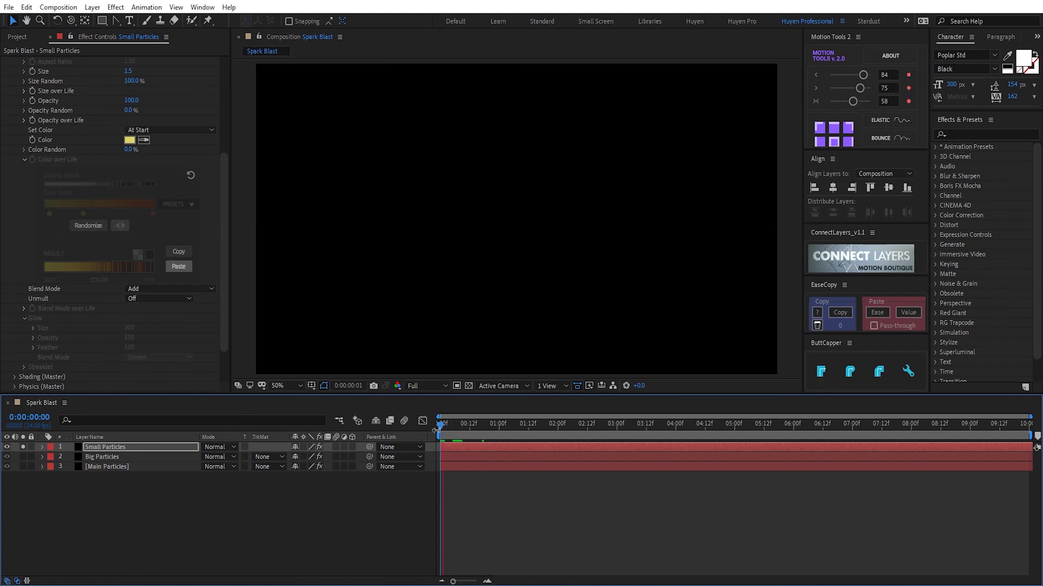
key(space)
Step: Un-solo Small Particles and preview all particle layers together from the start
scroll(115, 205, up, 10)
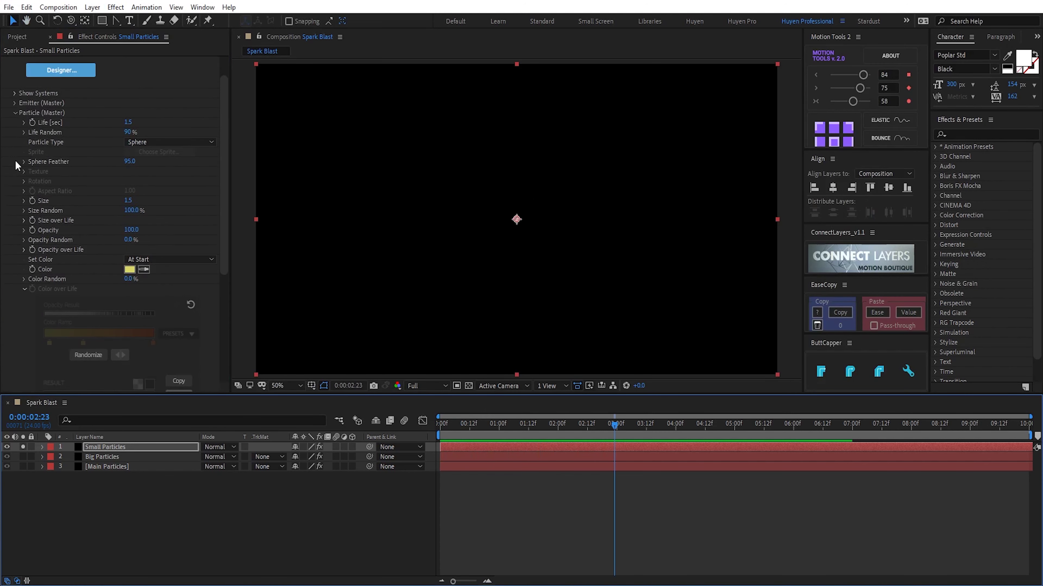
click(100, 467)
click(23, 447)
click(103, 490)
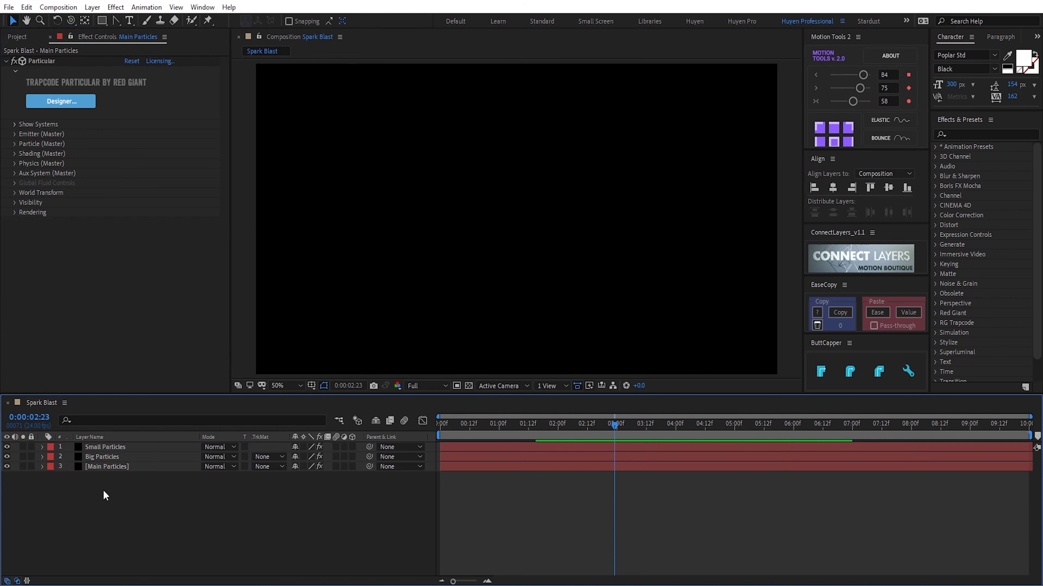
click(105, 447)
click(440, 425)
key(space)
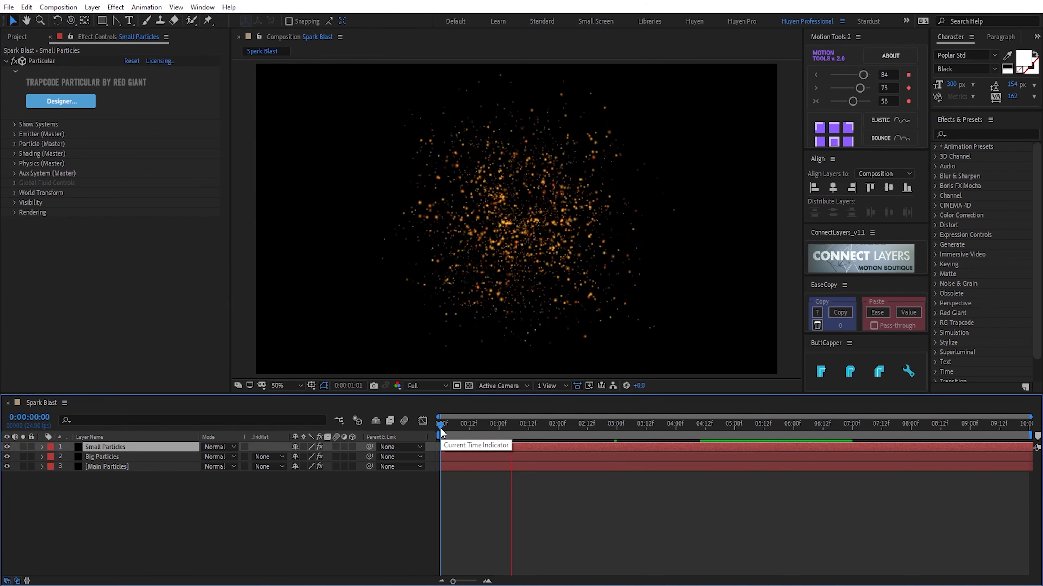
click(342, 510)
Step: Duplicate Small Particles as Small Particles 2, solo it, and change its emitter X rotation and random seed
click(114, 447)
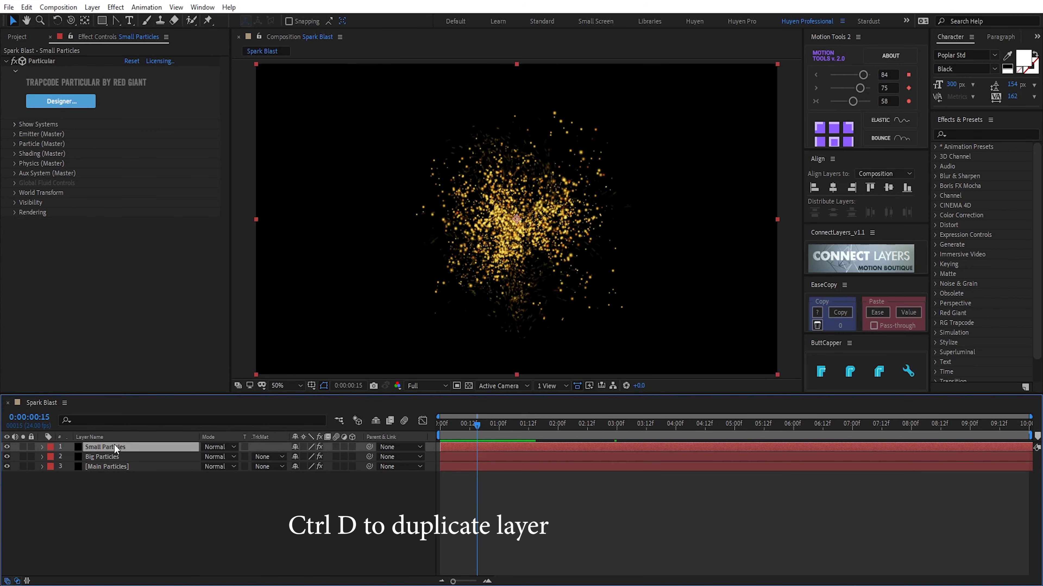
key(ctrl+d)
click(23, 447)
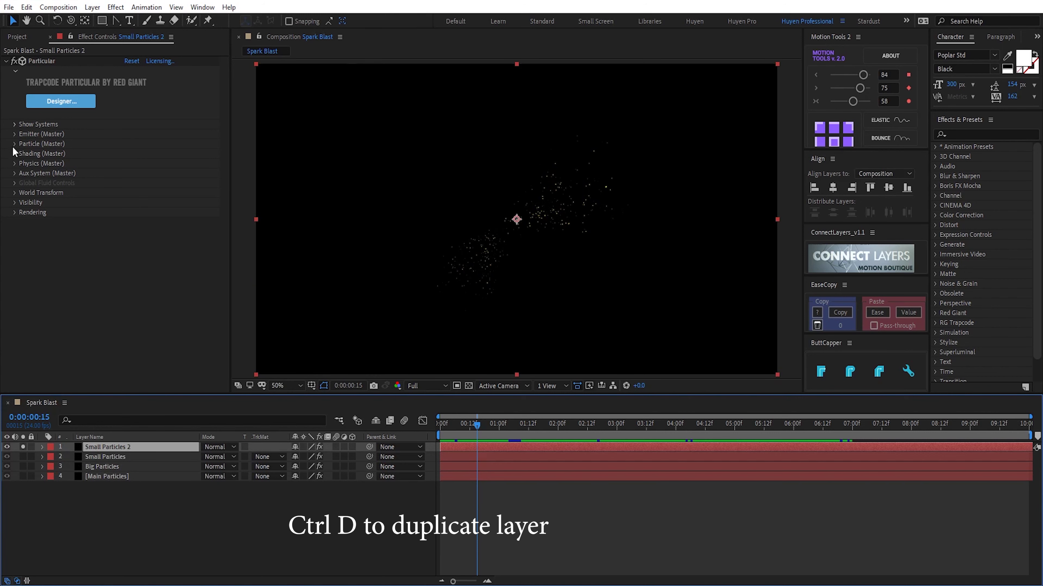
click(14, 135)
mouse_move(136, 231)
mouse_down()
mouse_move(167, 231)
mouse_move(154, 241)
mouse_up()
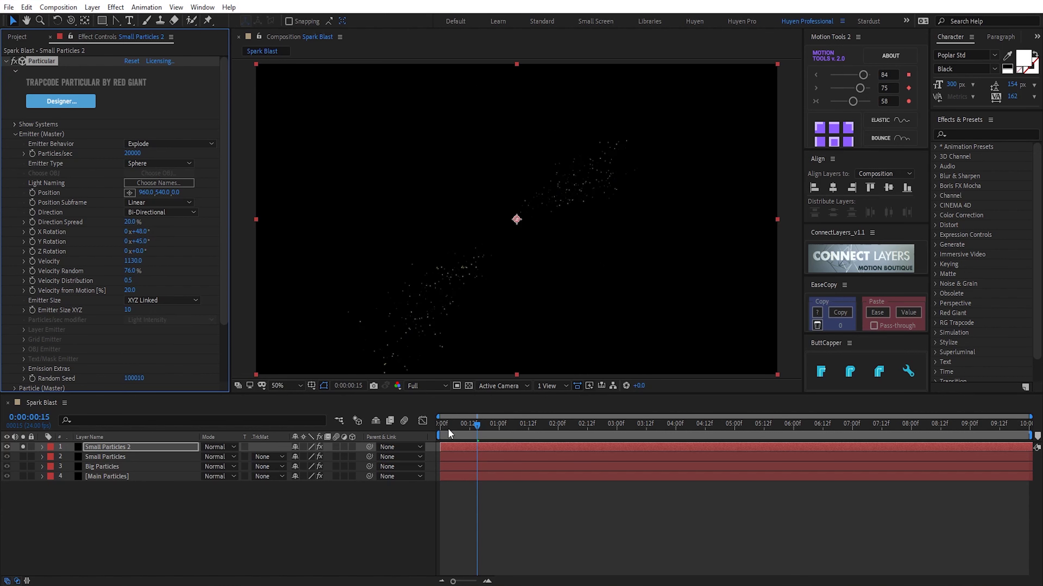
mouse_move(448, 429)
mouse_down()
mouse_move(510, 436)
mouse_move(472, 436)
mouse_up()
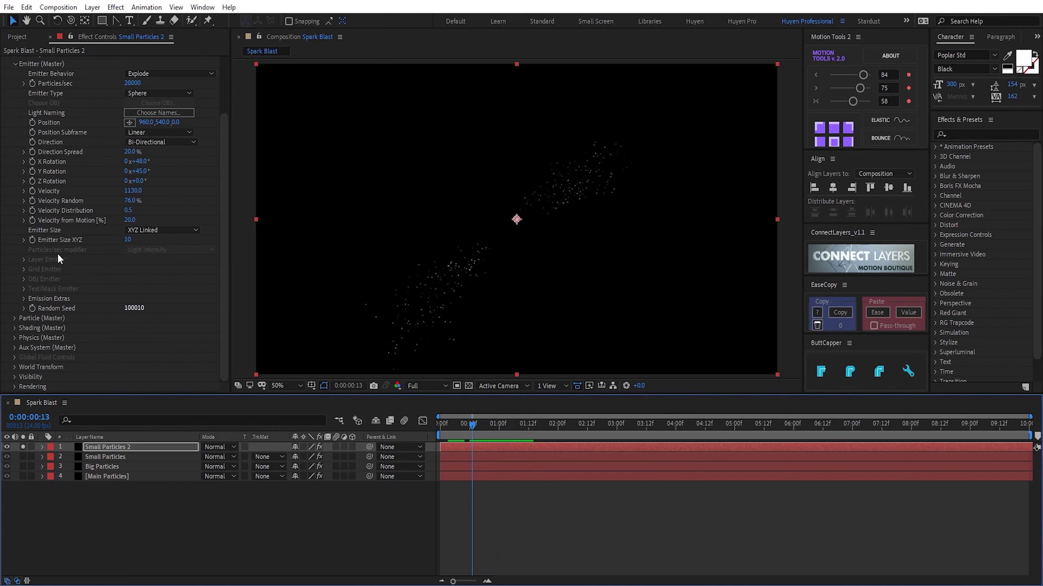
drag(134, 378, 139, 380)
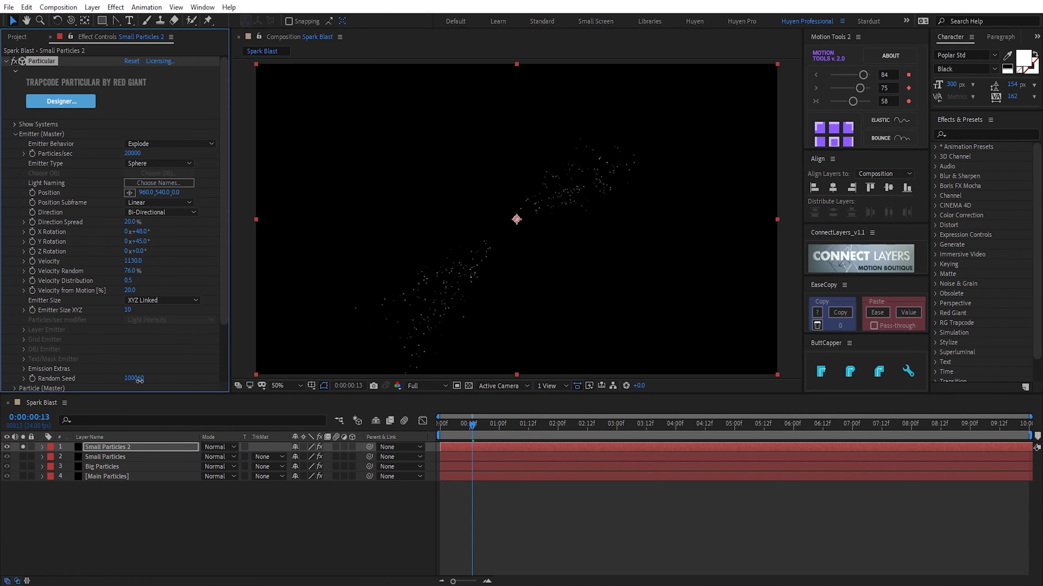
click(16, 134)
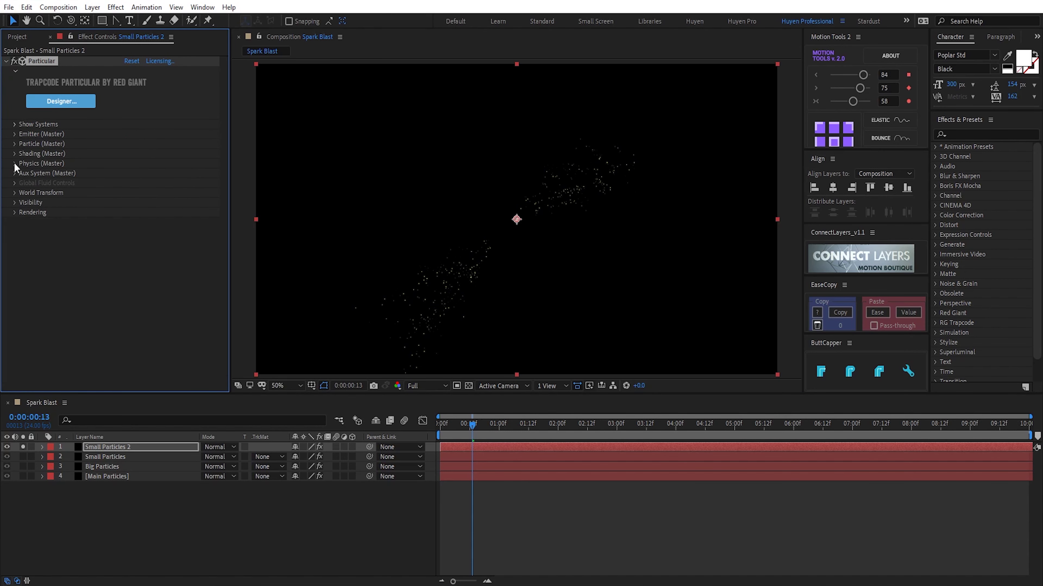
Step: Give Small Particles 2 an orange start colour, D99B22
click(15, 144)
click(129, 217)
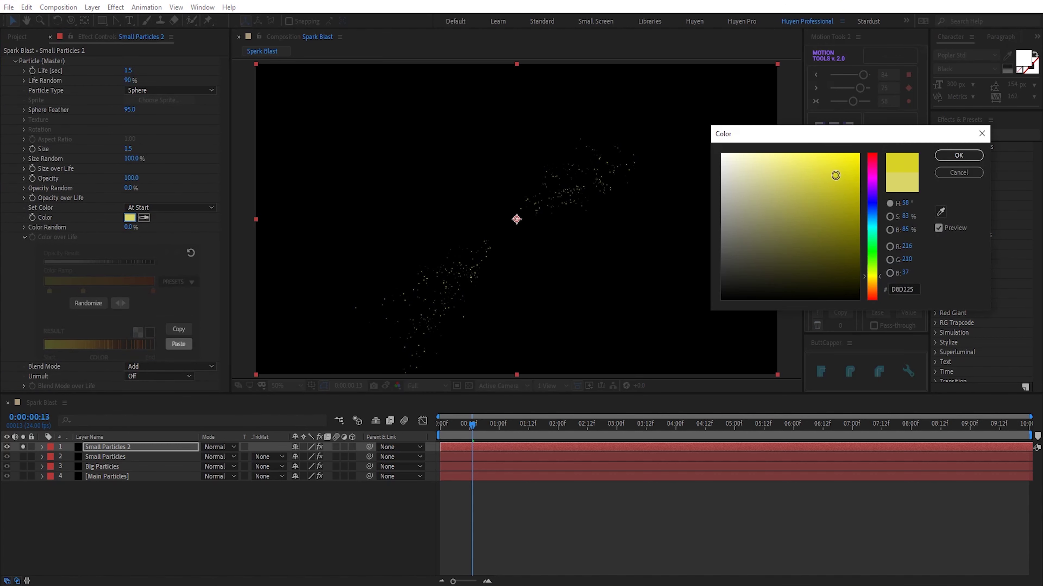
click(873, 284)
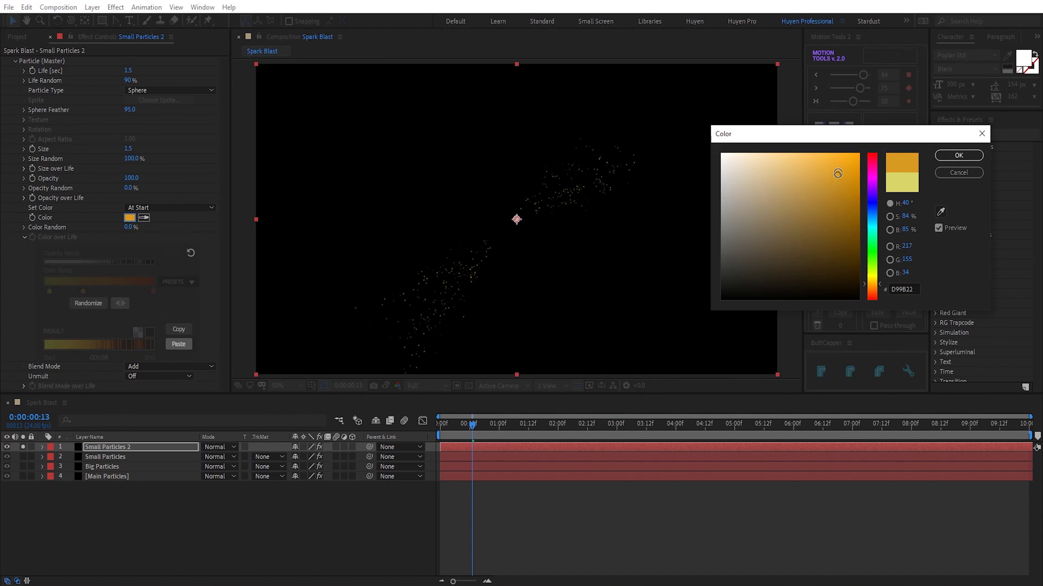
click(839, 167)
click(938, 157)
scroll(176, 286, down, 5)
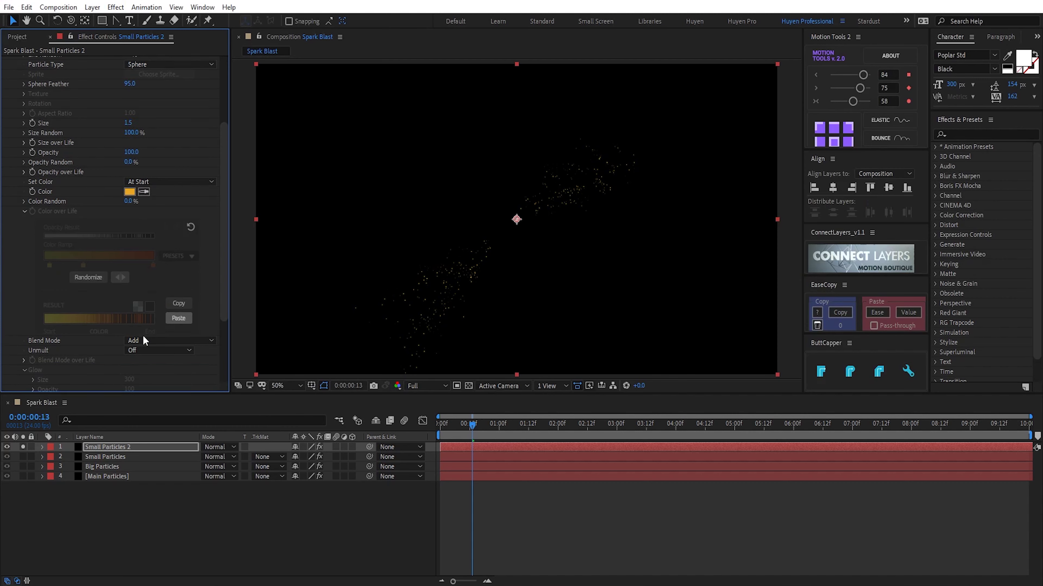
scroll(20, 306, up, 5)
Step: Collapse Particle (Master) and expand Physics (Master) for Small Particles 2
click(16, 182)
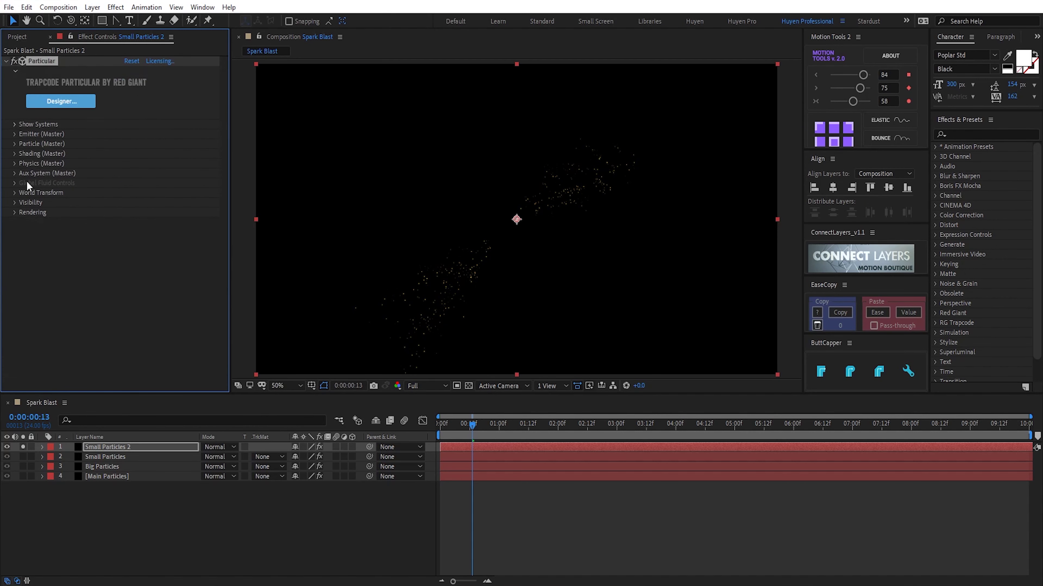
click(14, 163)
scroll(73, 173, down, 4)
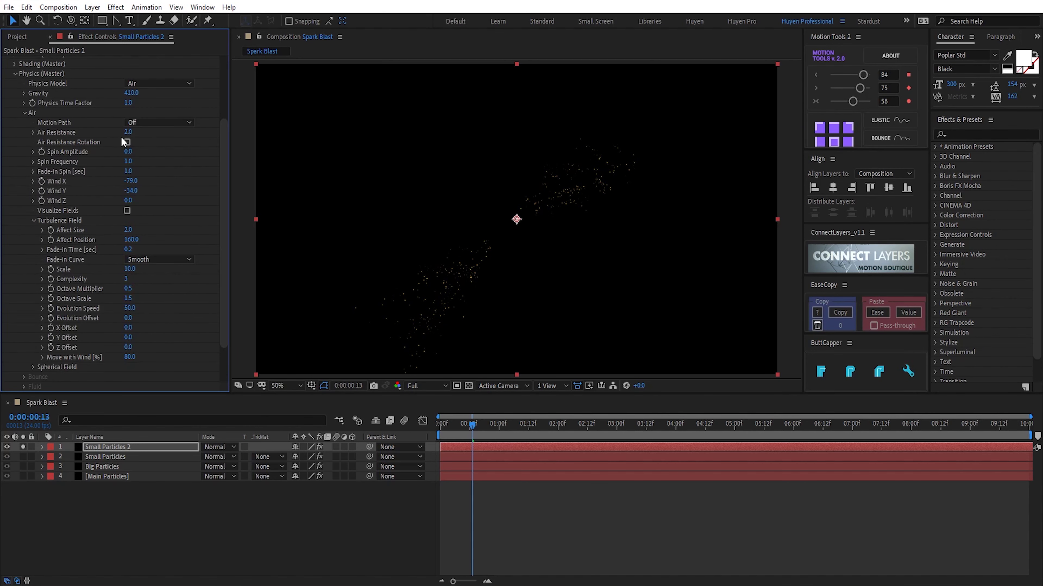
Step: Set Air Resistance to 3.0 and Wind X to -37.0, then preview the burst
click(128, 132)
text(3)
key(Return)
drag(139, 185, 168, 192)
click(440, 423)
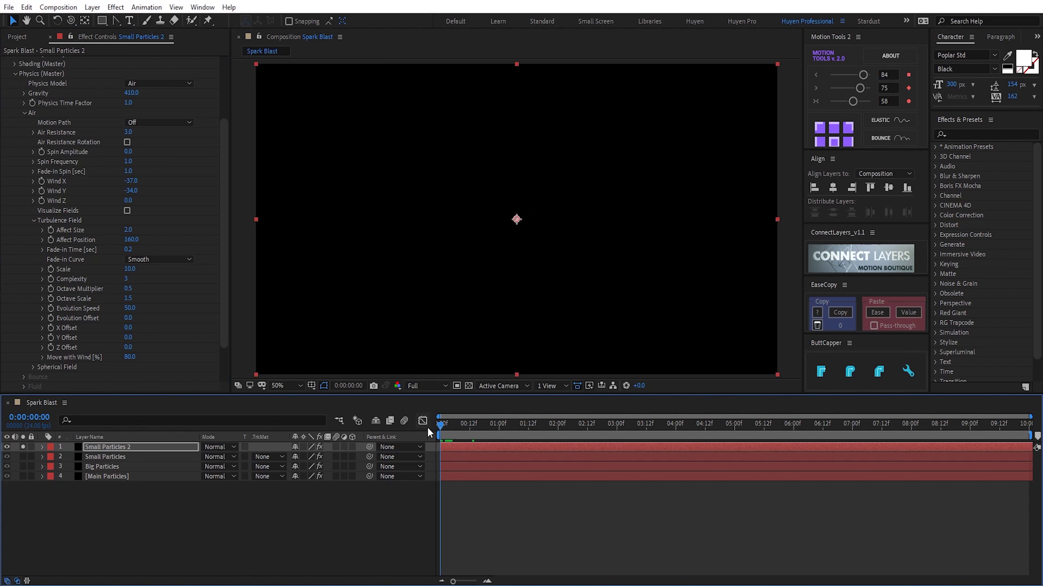
key(space)
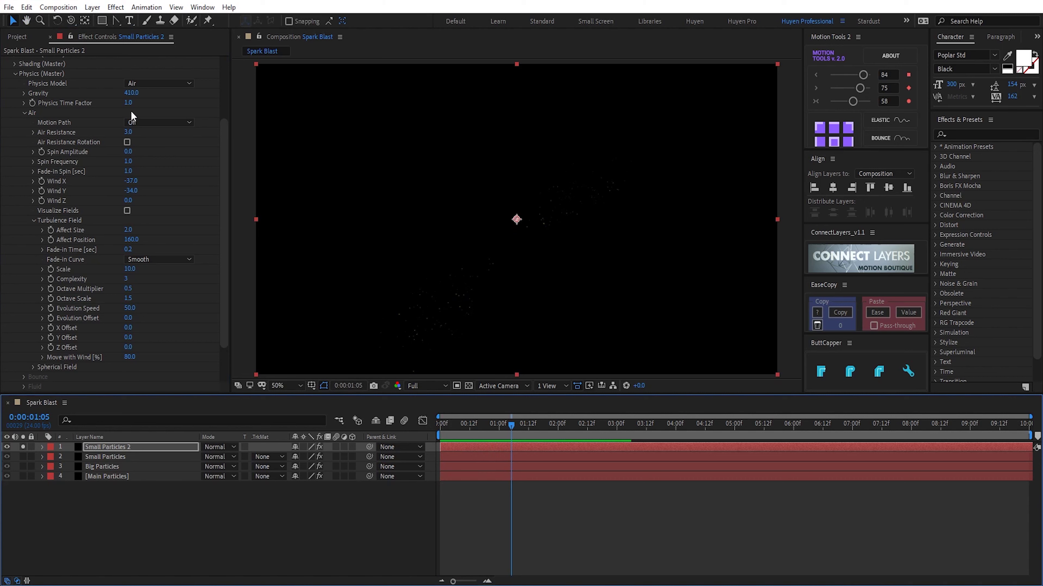
click(469, 425)
Step: Set Gravity to 150.0 and turbulence Affect Position to 359.0, checking by scrubbing
drag(131, 92, 124, 103)
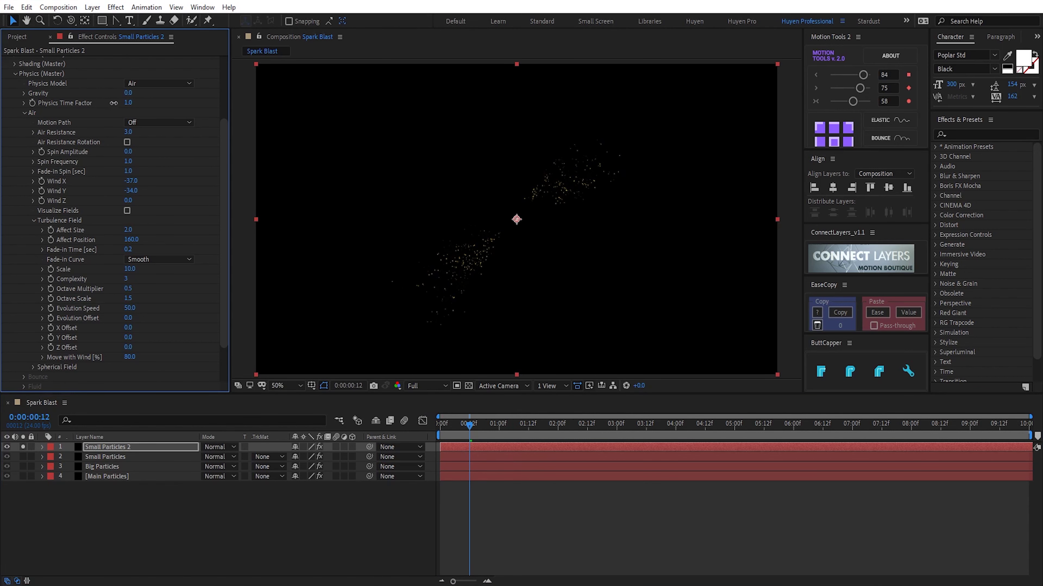
drag(462, 427, 464, 446)
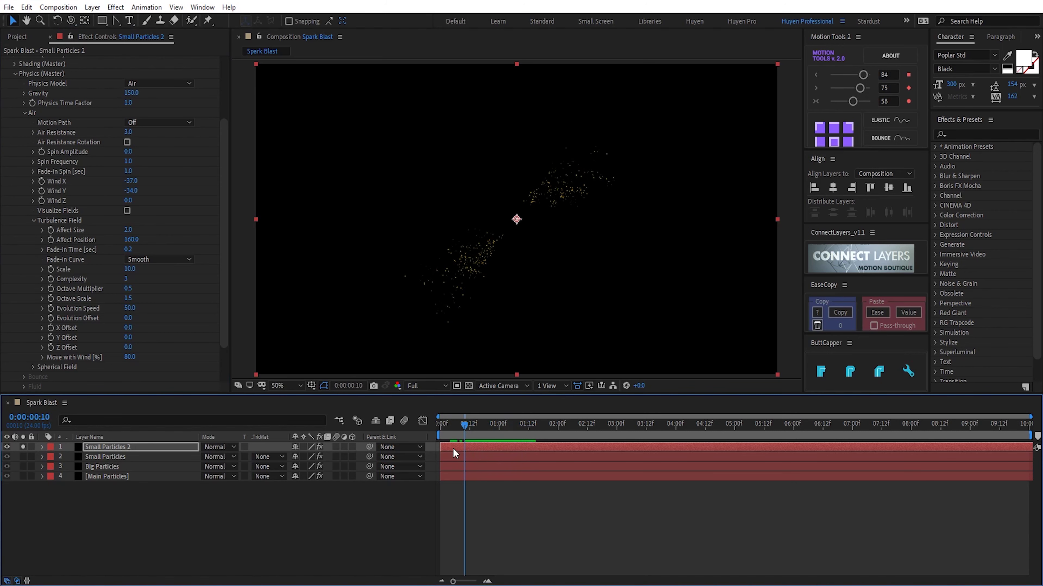
drag(133, 240, 230, 238)
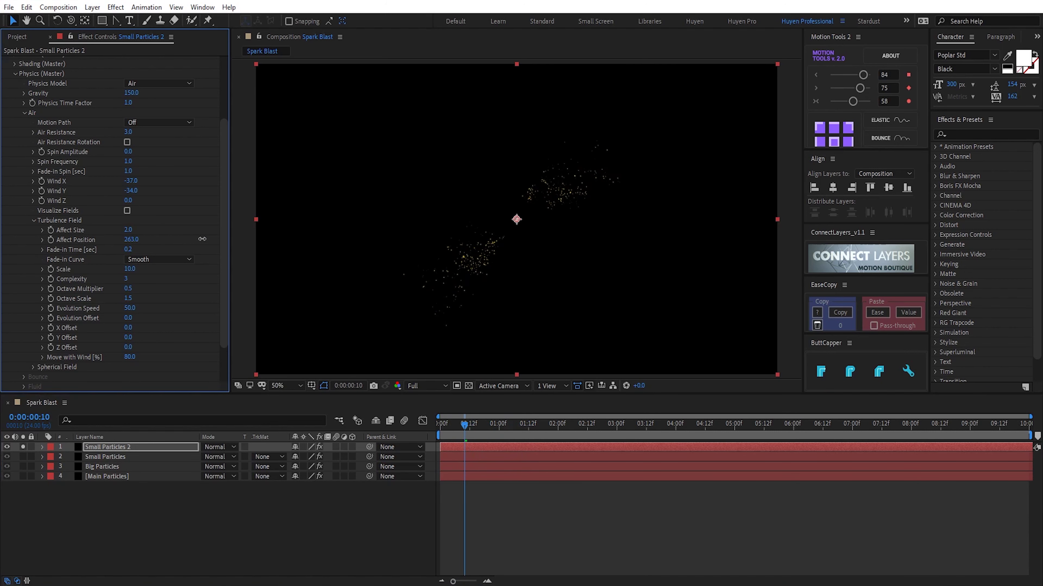
click(443, 429)
drag(442, 427, 550, 430)
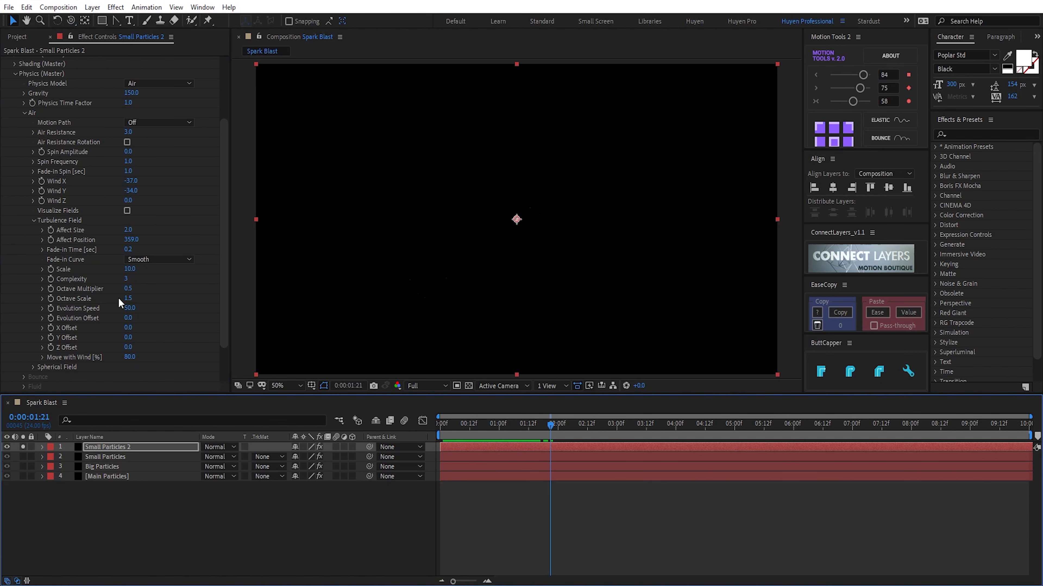
click(130, 269)
click(66, 458)
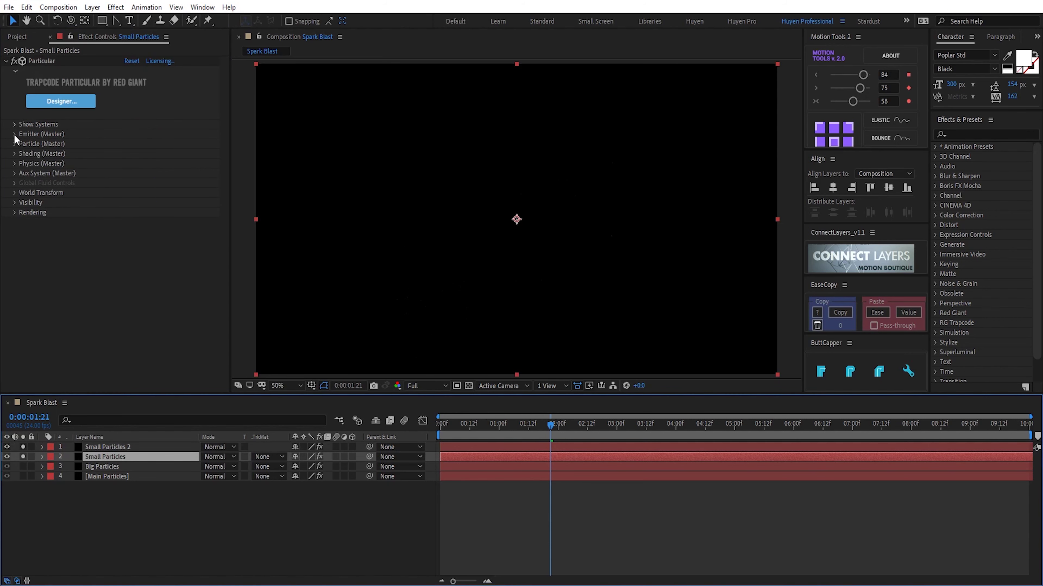
Step: Give Small Particles air resistance 3.0 and spin amplitude 7.0
click(15, 163)
scroll(84, 195, down, 3)
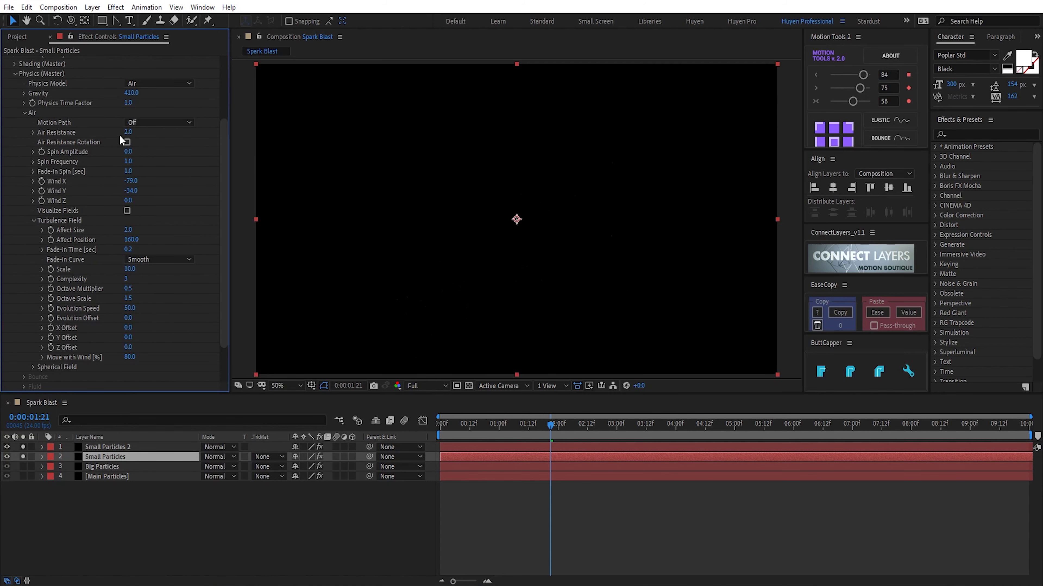
key(Return)
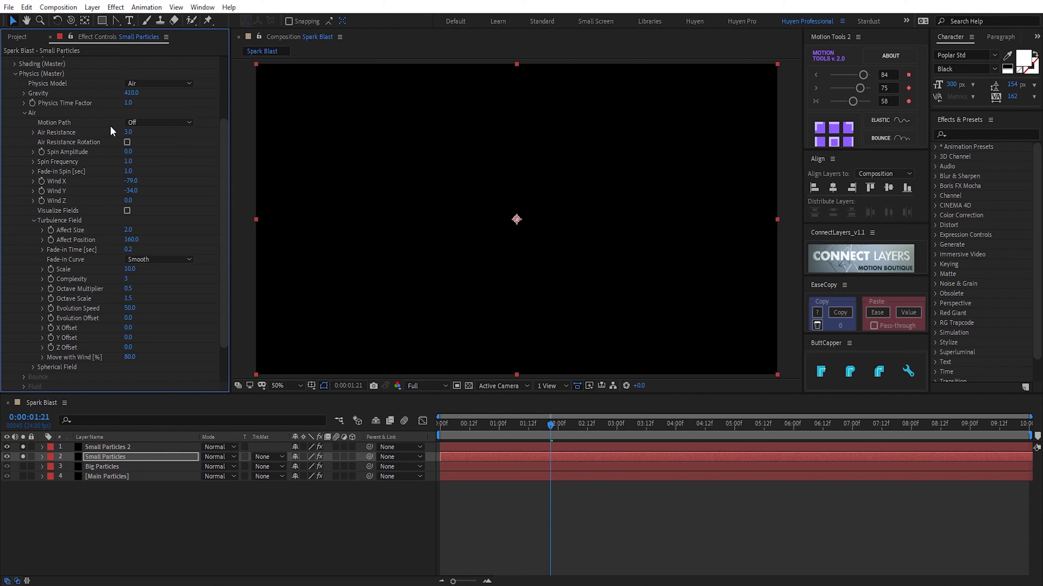
click(127, 152)
text(7)
key(Return)
click(481, 425)
Step: Set Small Particles 2's spin amplitude to 7.0
click(108, 448)
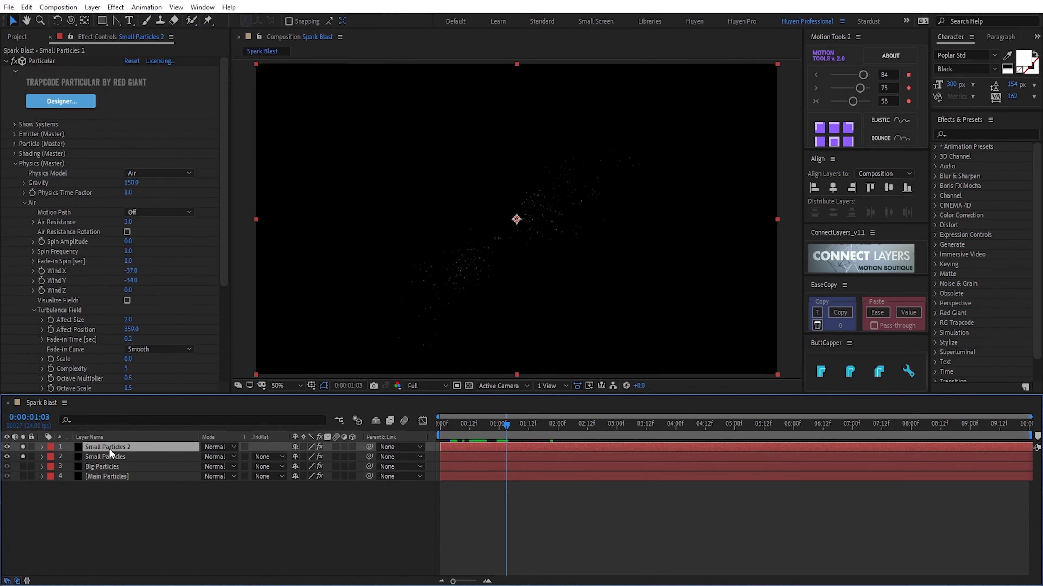
click(129, 242)
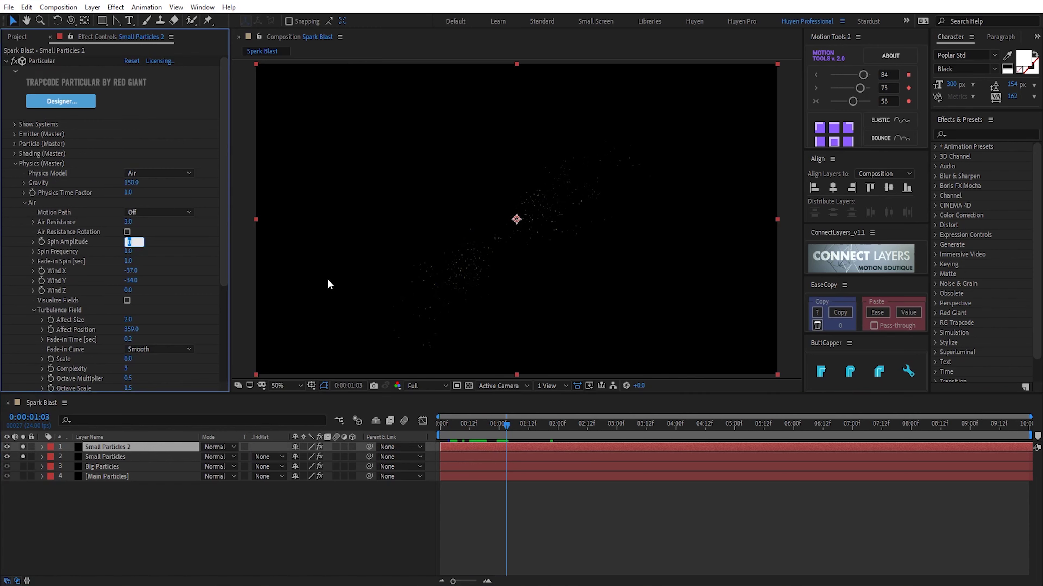
text(7)
key(Return)
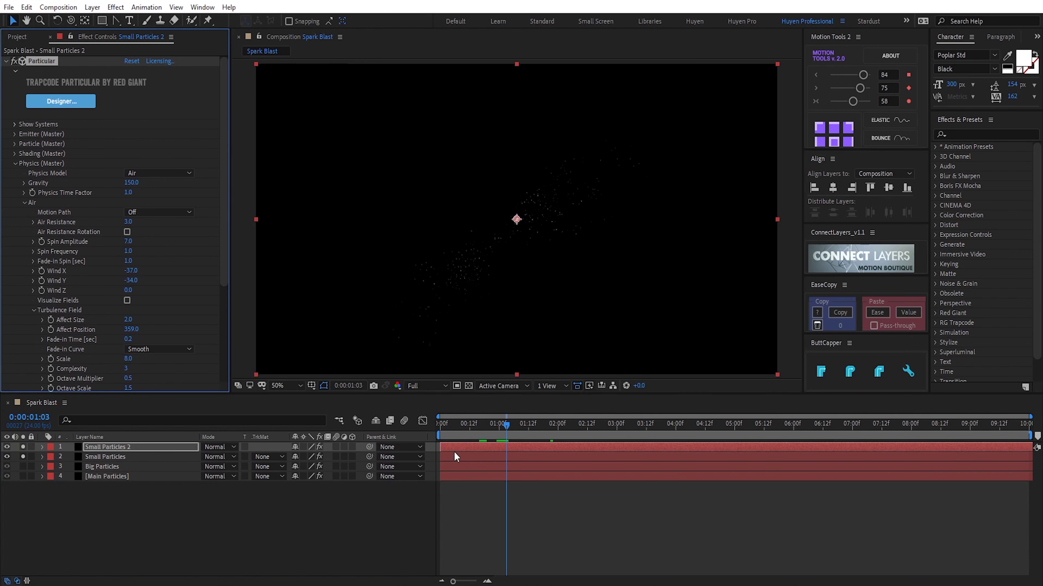
Step: End the work area at 0:00:03:00 and preview the gold-and-orange spark burst
drag(478, 427, 416, 427)
key(space)
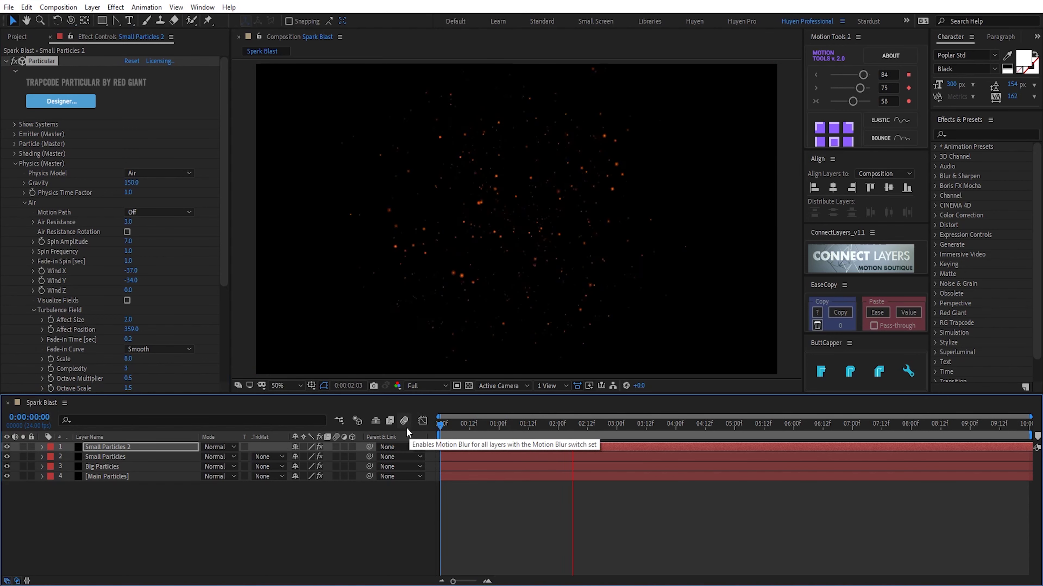
drag(622, 427, 617, 427)
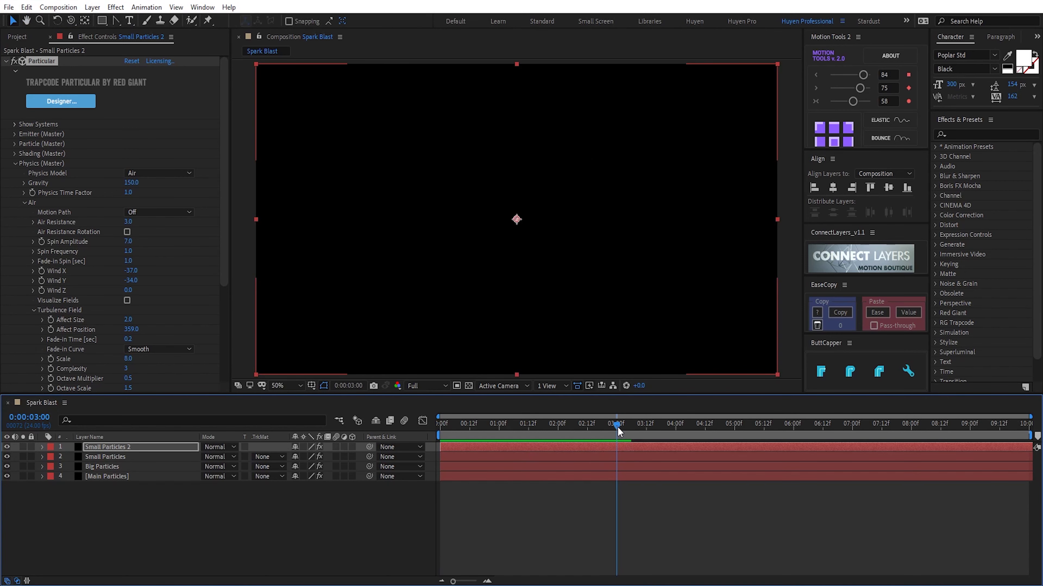
key(n)
key(space)
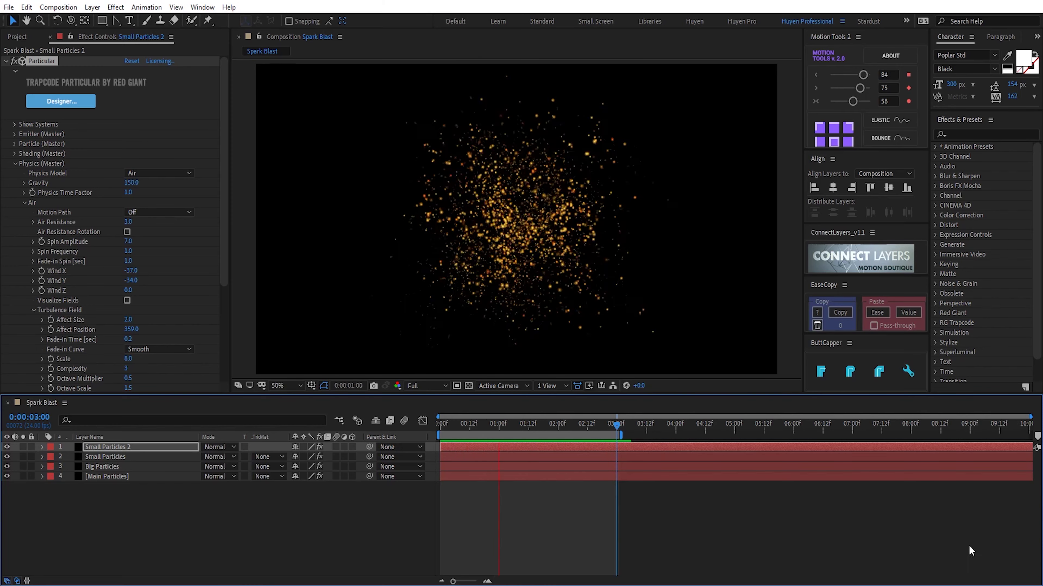
click(233, 554)
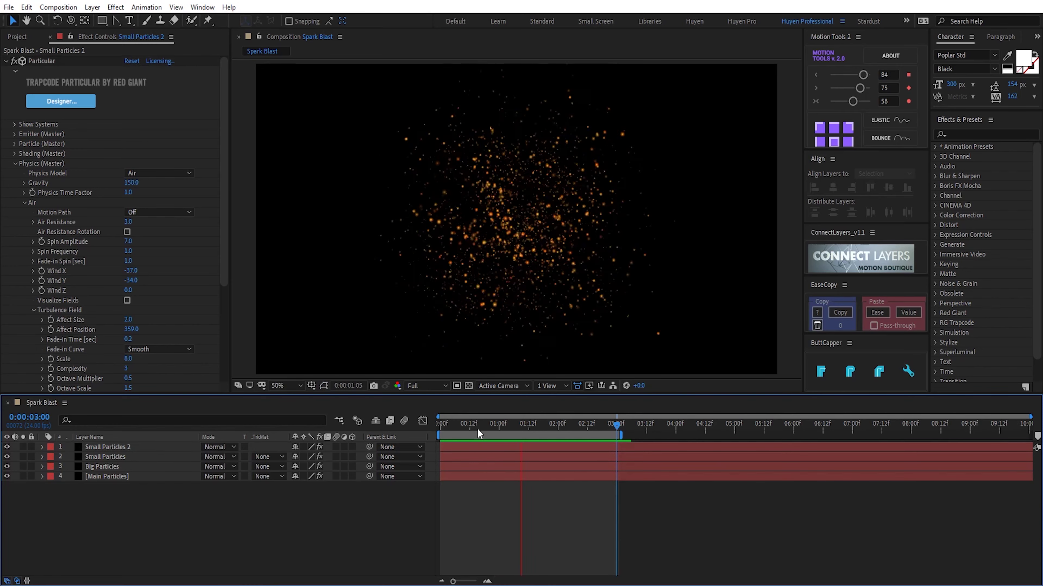
click(481, 427)
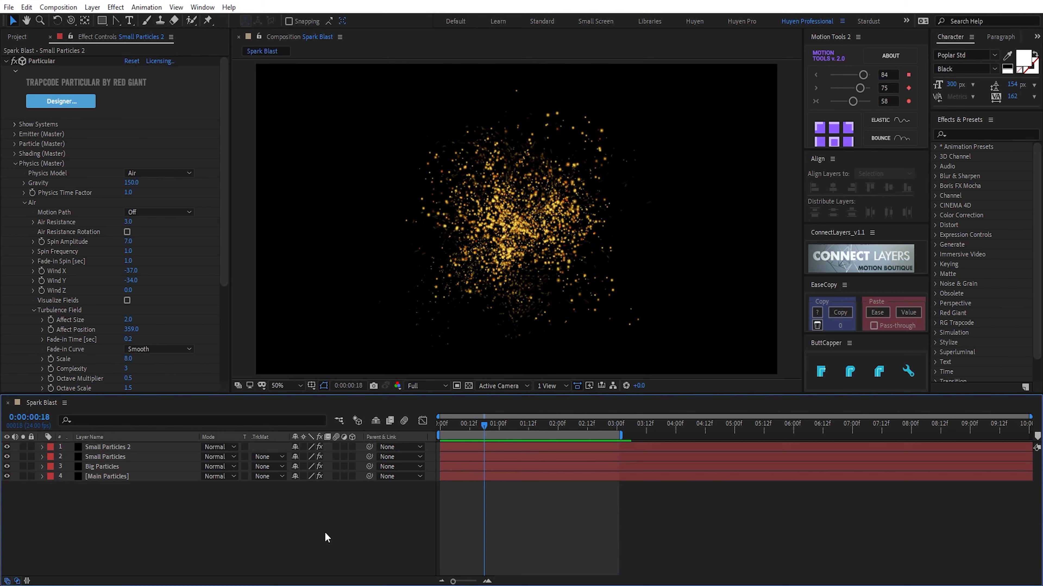
Step: Create a new adjustment layer named Effects
key(ctrl+alt+y)
key(Return)
text(Effec)
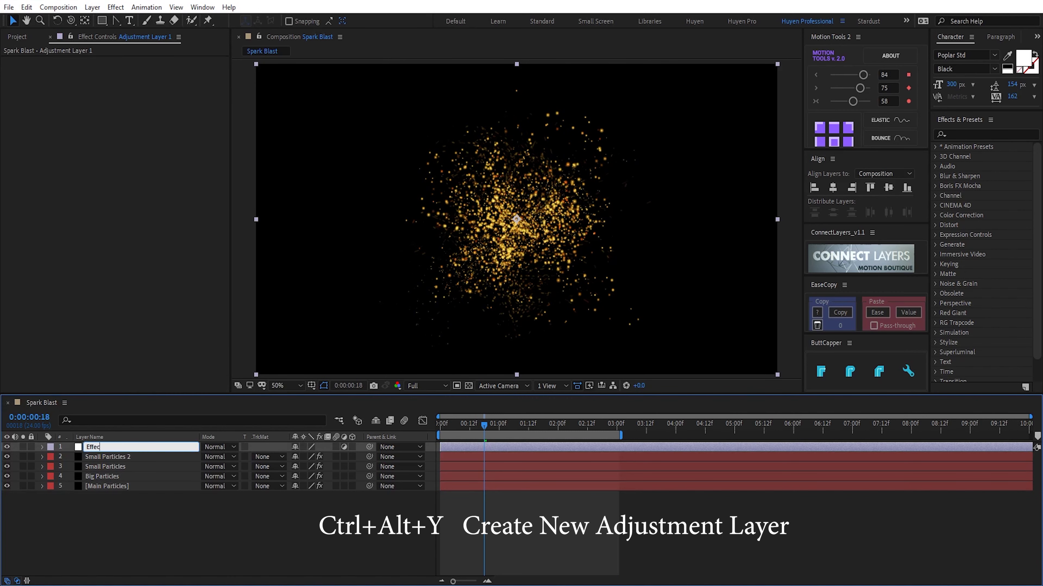
text(ts)
key(Return)
Step: Apply Curves and shape a gentle S-curve on the RGB channel
key(ctrl+space)
text(cur)
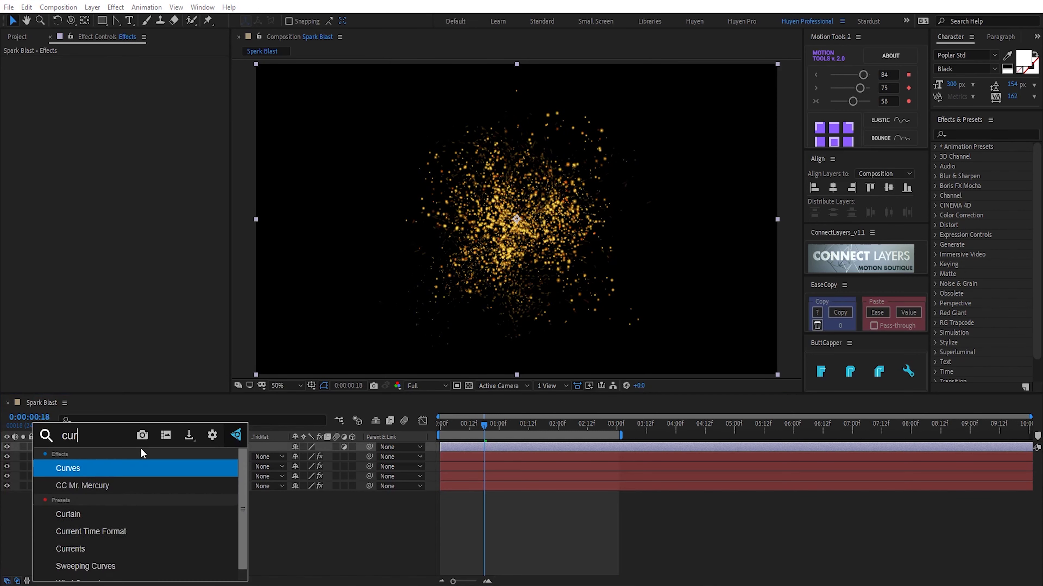
key(Return)
drag(118, 149, 113, 139)
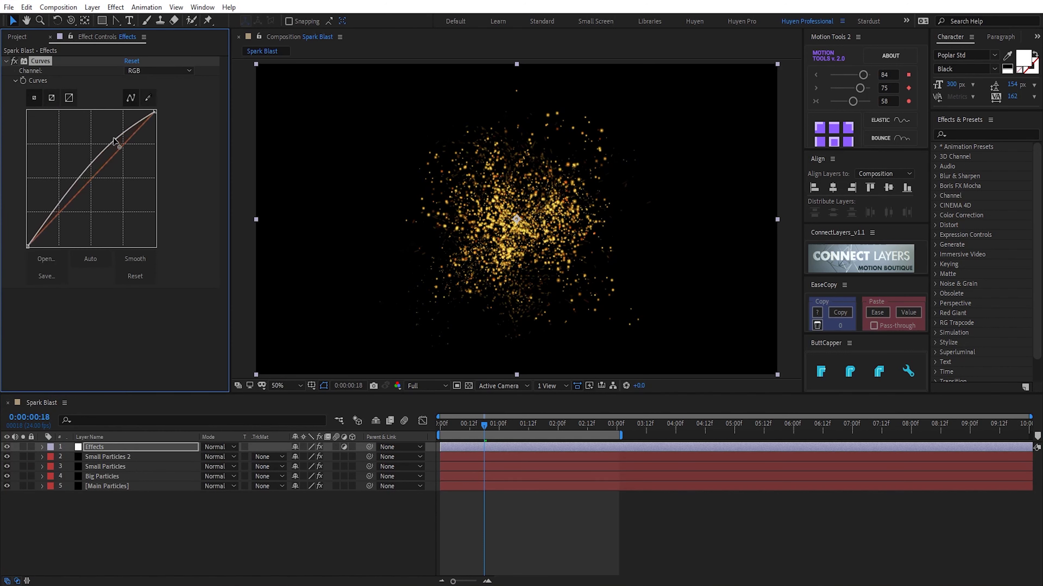
drag(70, 178, 75, 202)
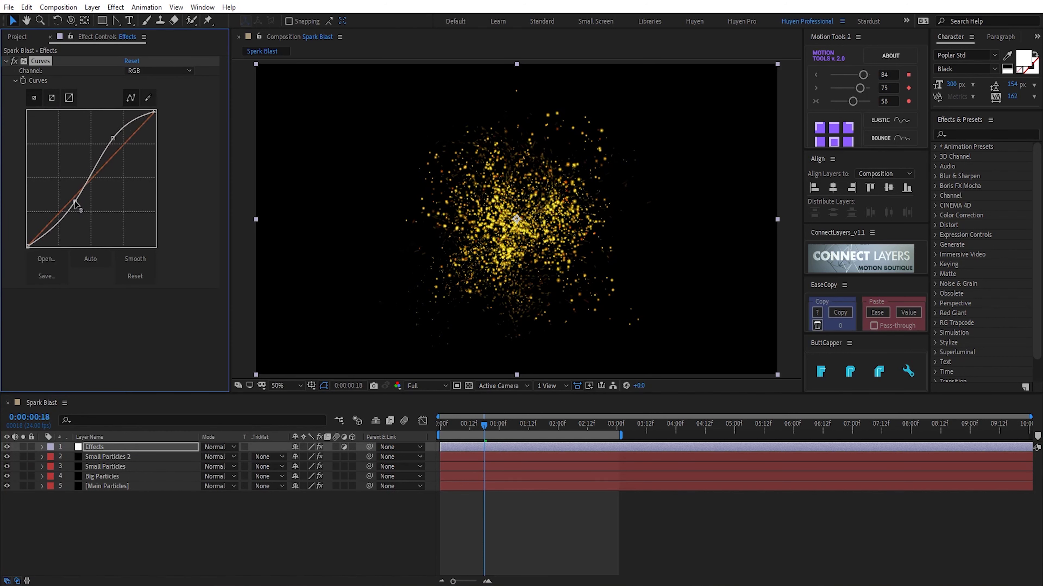
mouse_move(113, 139)
mouse_down()
mouse_move(87, 160)
mouse_move(90, 176)
mouse_up()
Step: Pull down the lower Red curve point and bow the Green curve down to warm the sparks
click(158, 71)
click(152, 95)
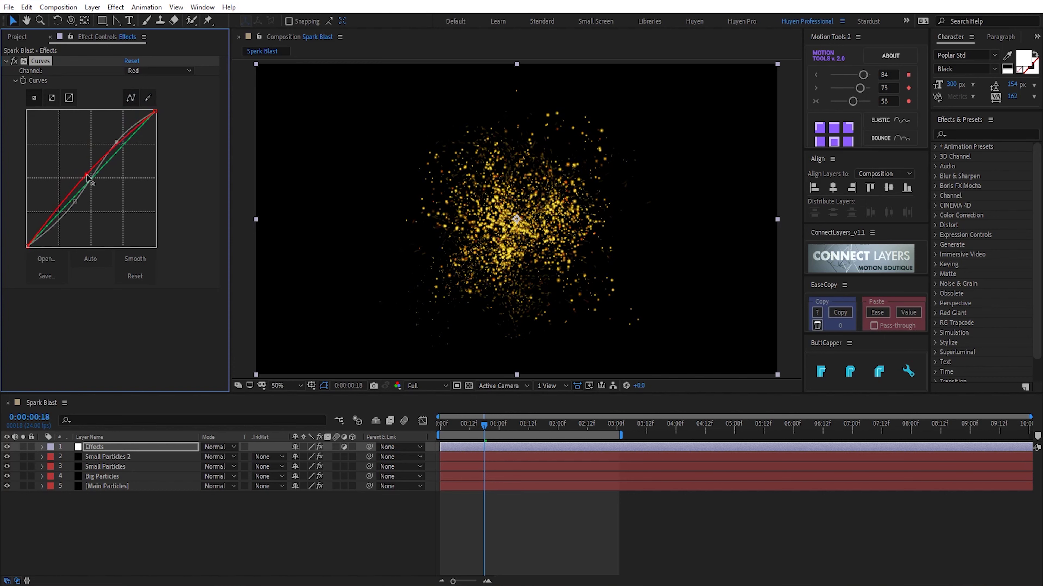
click(158, 71)
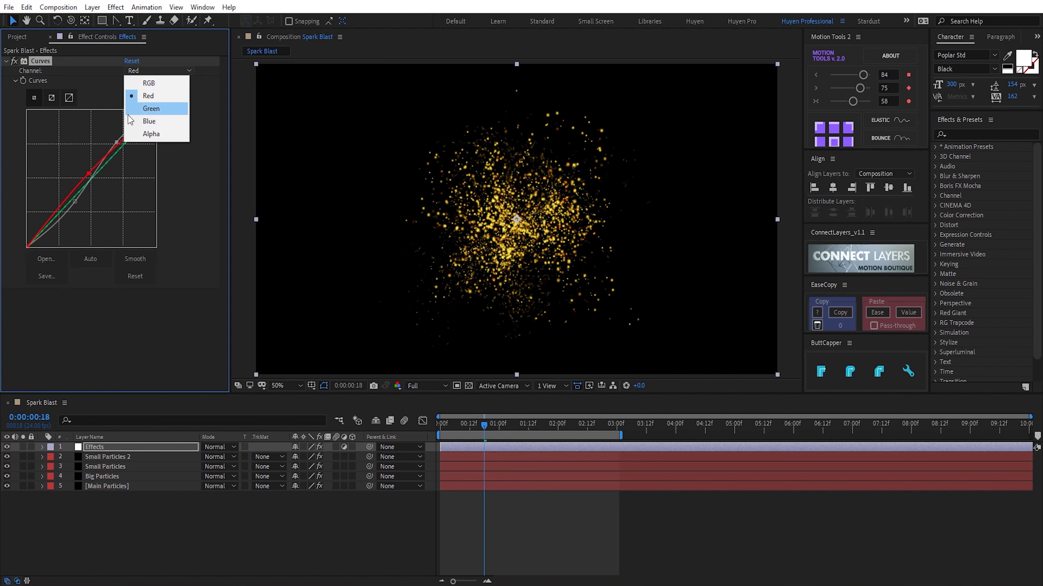
click(152, 96)
click(66, 202)
drag(66, 204, 66, 207)
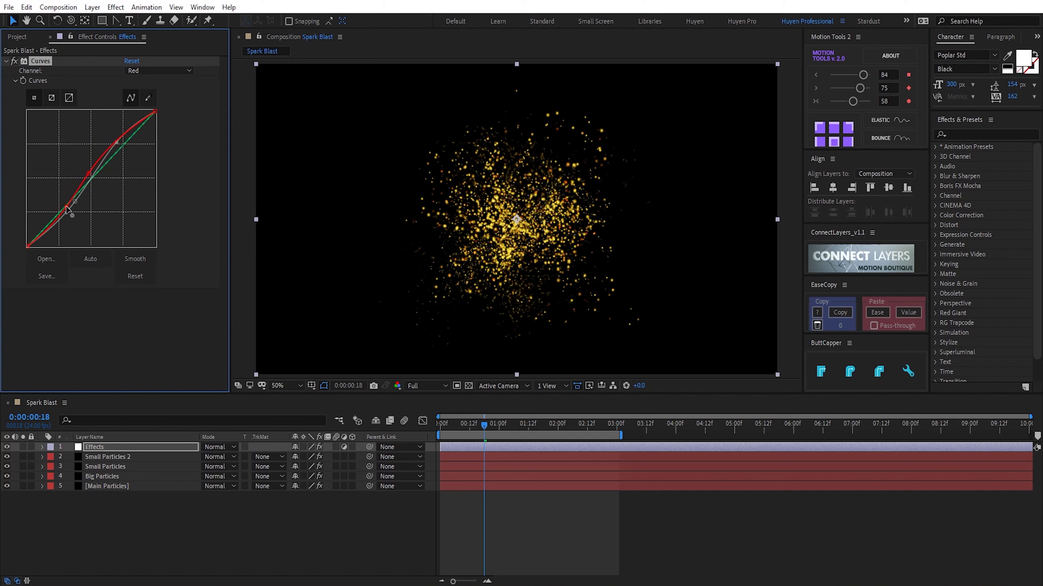
click(158, 71)
click(147, 107)
drag(118, 150, 115, 163)
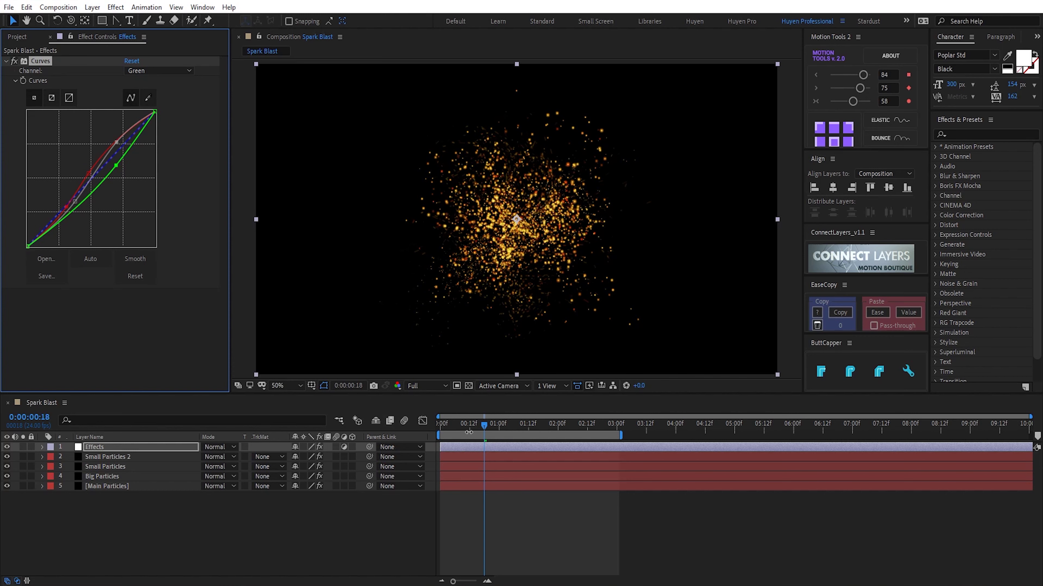
drag(469, 432, 477, 430)
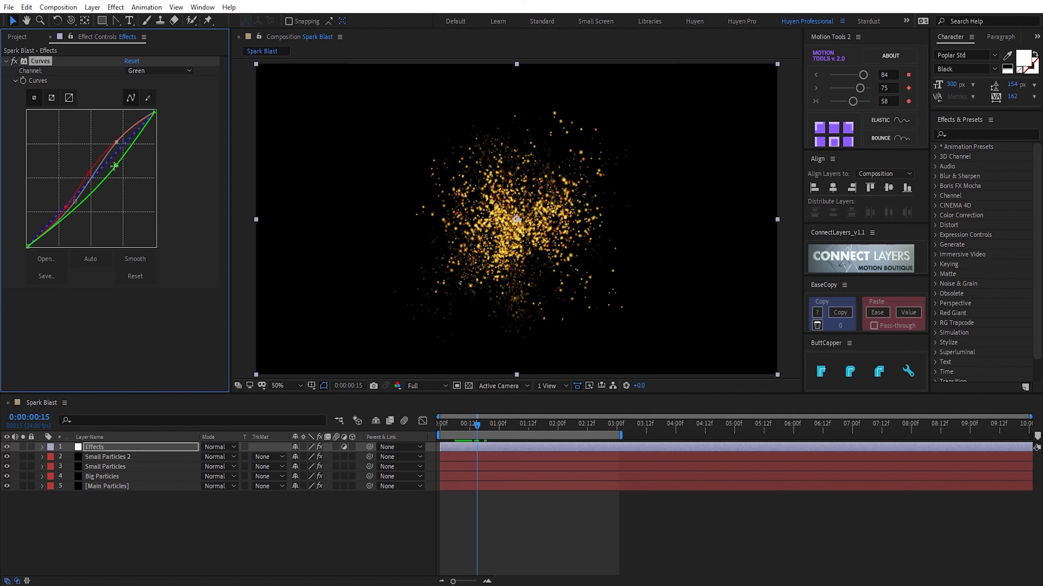
drag(114, 166, 118, 171)
drag(447, 433, 496, 429)
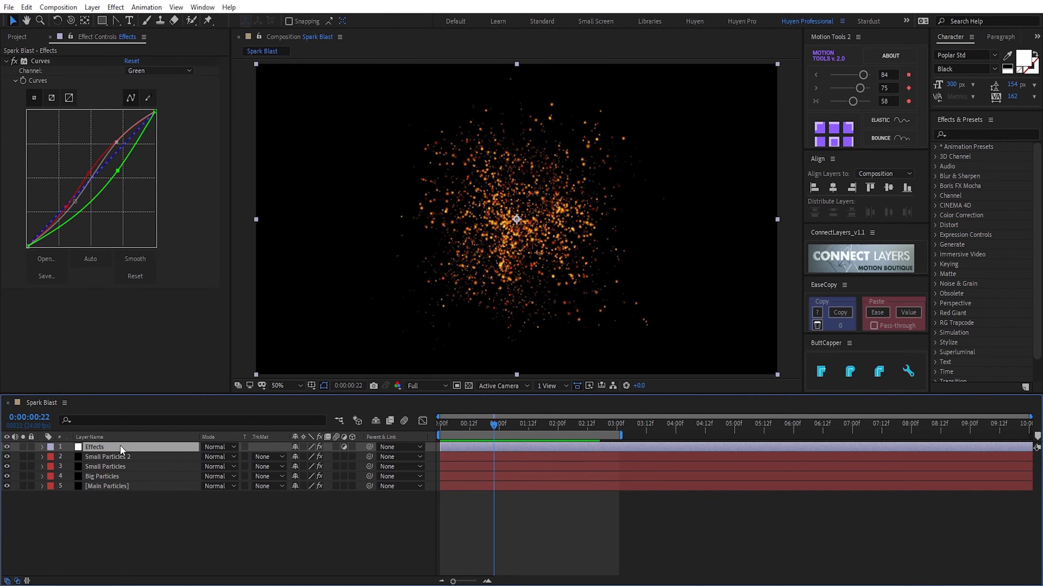
Step: Apply Glow to the Effects layer and set its Glow Radius to 50
key(ctrl+space)
text(glow)
key(Return)
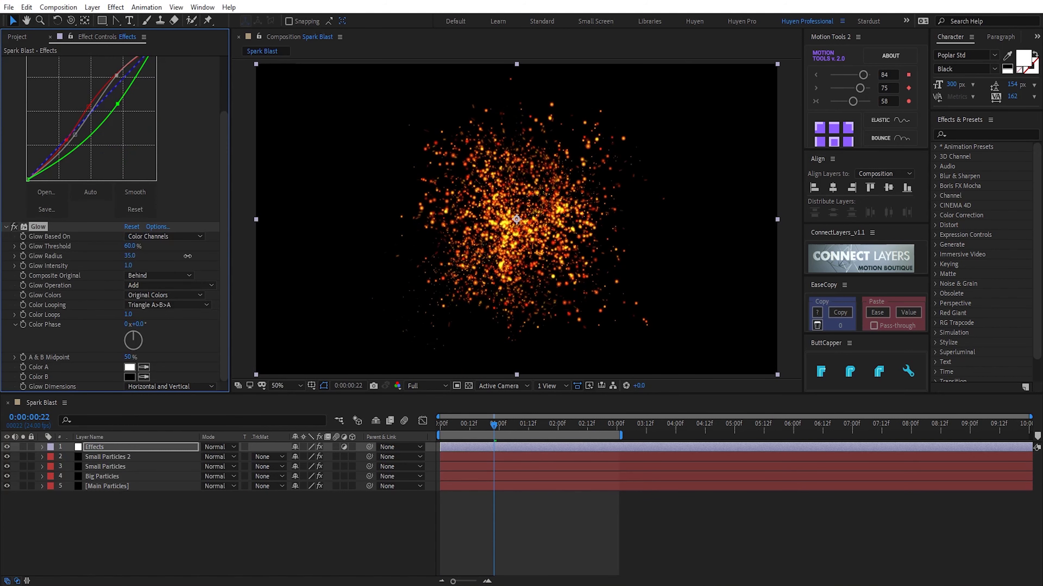
drag(130, 255, 268, 256)
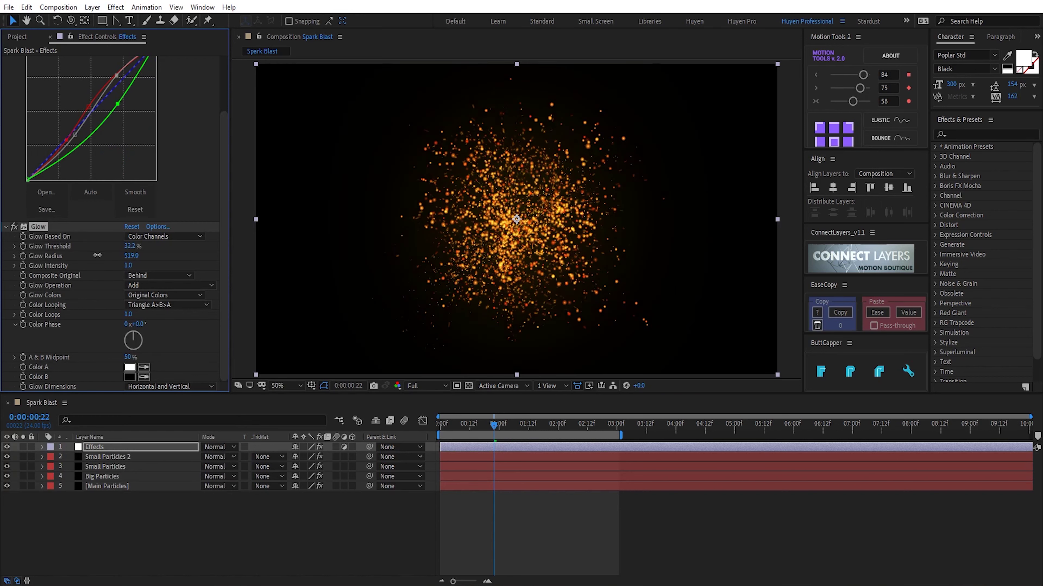
drag(78, 260, 2, 275)
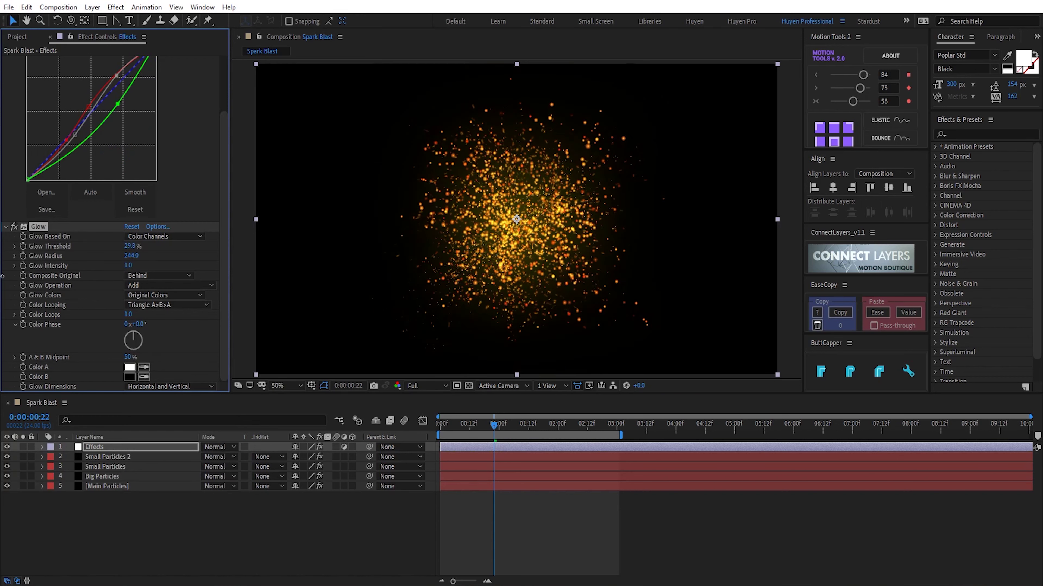
click(132, 256)
text(0)
key(Return)
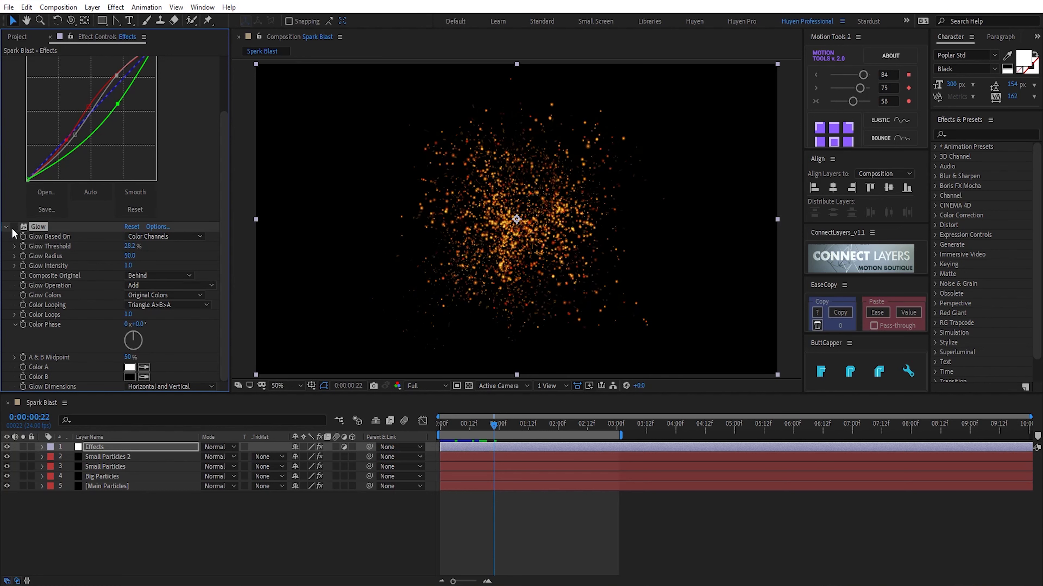
Step: Lower Glow Threshold to about 20% and set Glow Radius to 20
drag(129, 249, 63, 253)
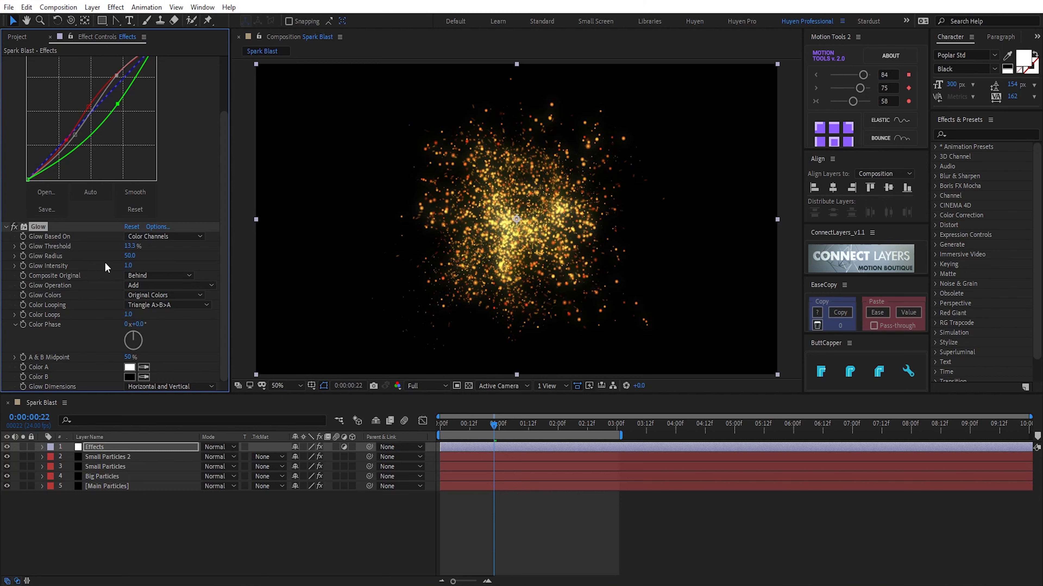
text(0)
key(Return)
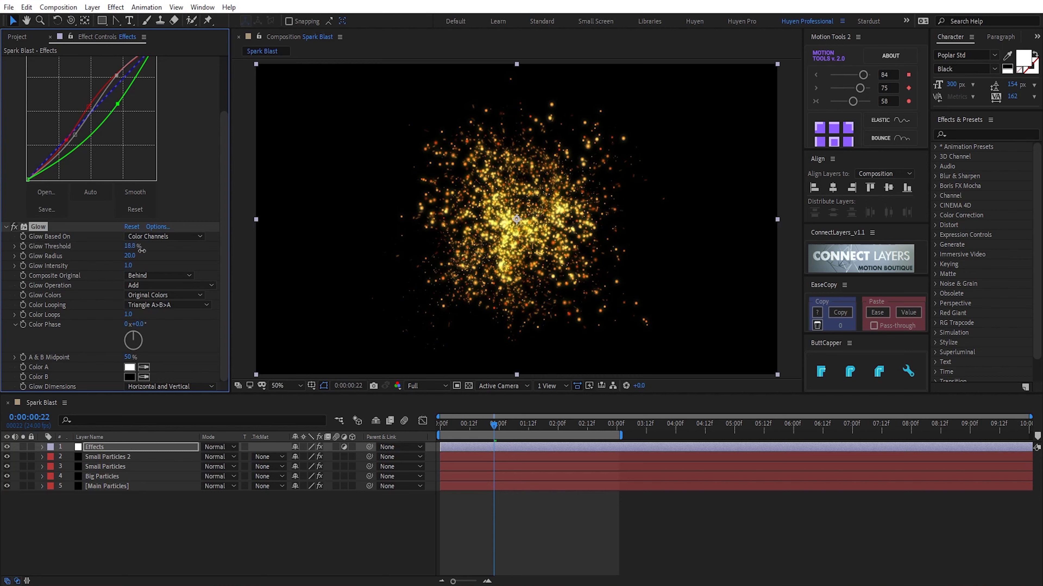
Step: Raise the Glow Threshold to 70% for oranger sparks, previewing the result
click(442, 423)
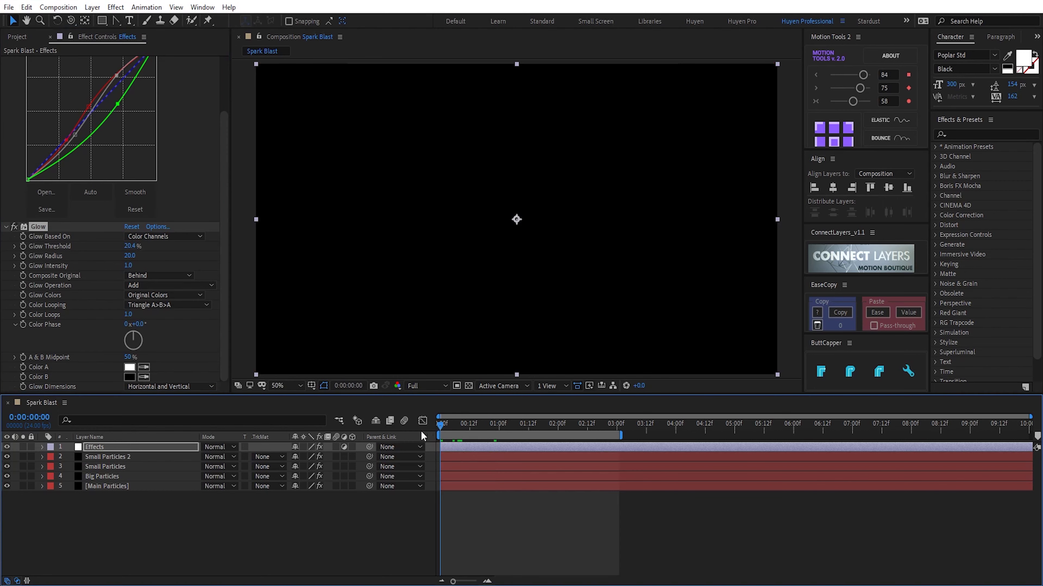
key(space)
click(464, 425)
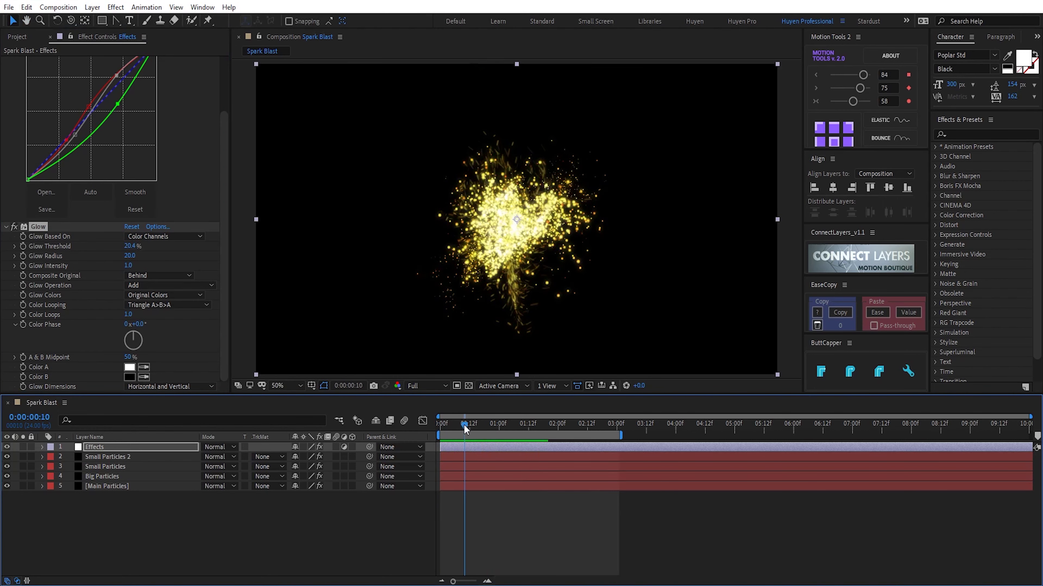
drag(127, 247, 214, 254)
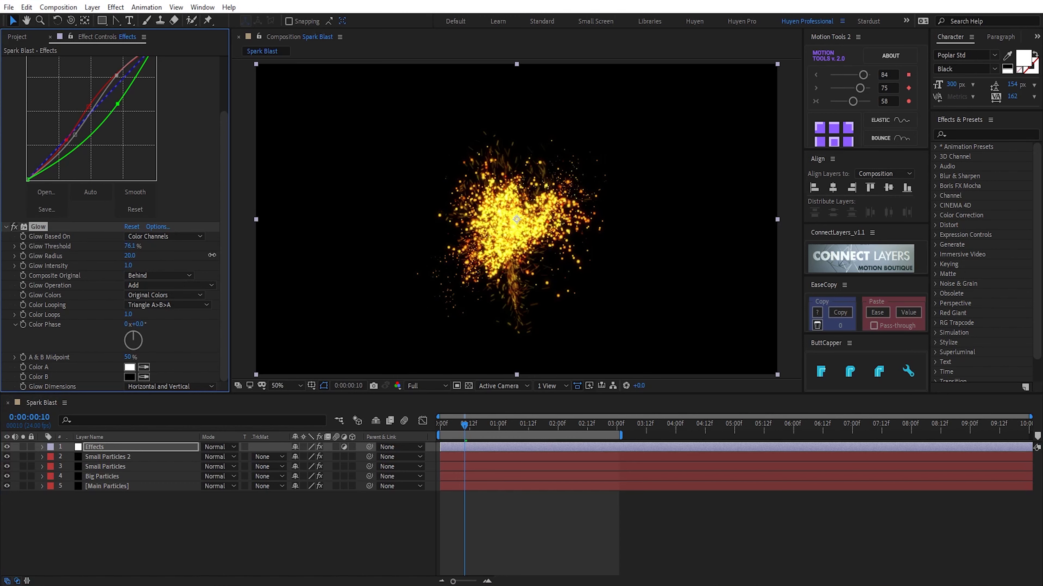
click(443, 424)
key(space)
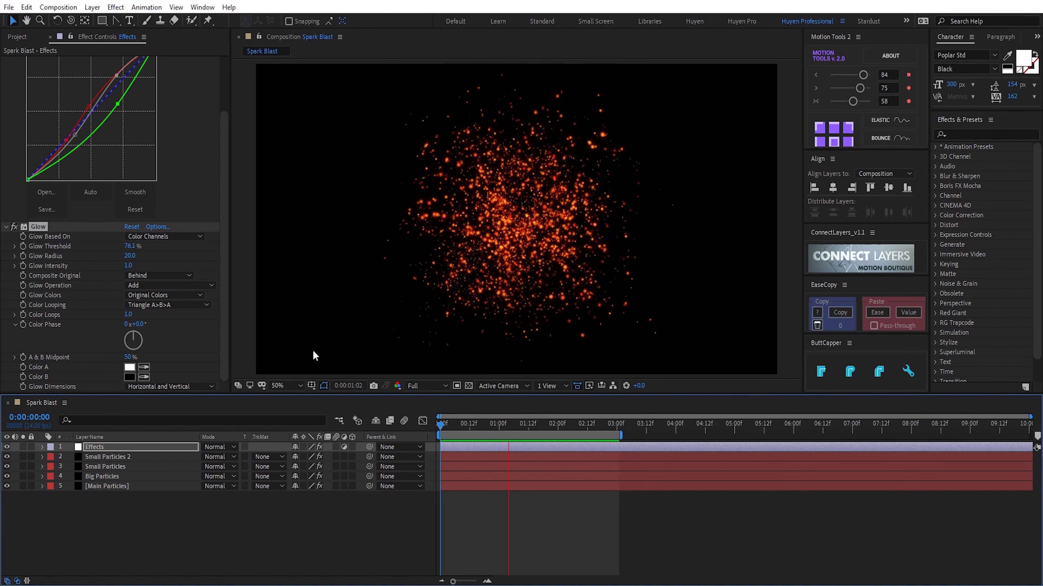
click(130, 246)
text(70)
key(Return)
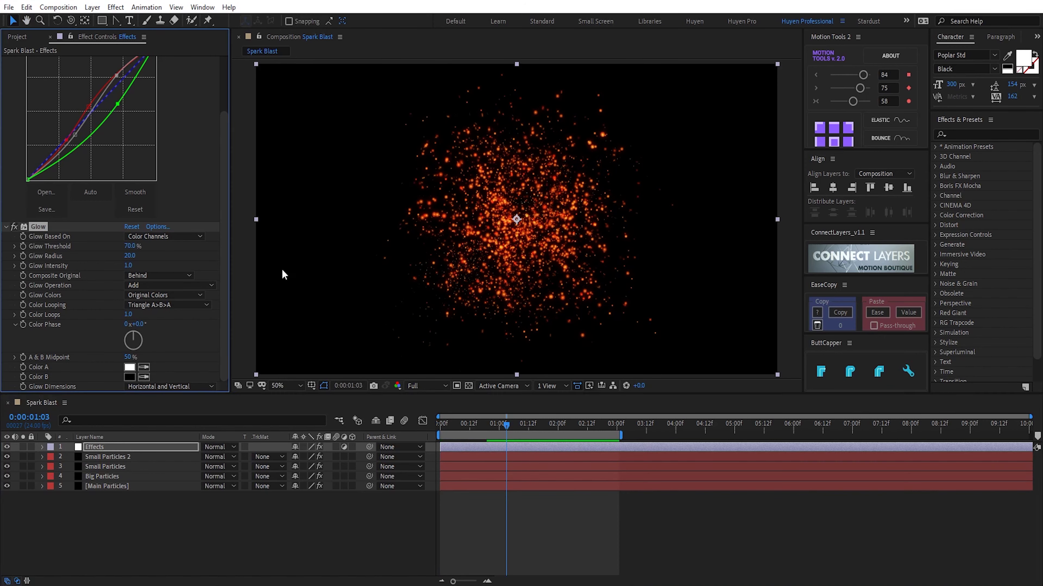
key(space)
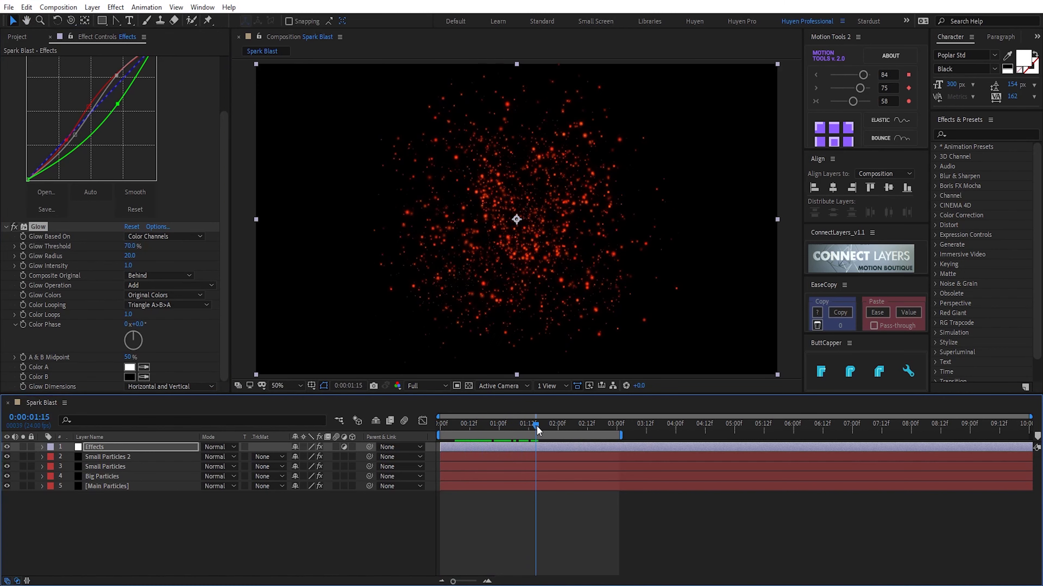
Step: Add a new black solid layer named BG
key(ctrl+y)
text(BG)
key(Return)
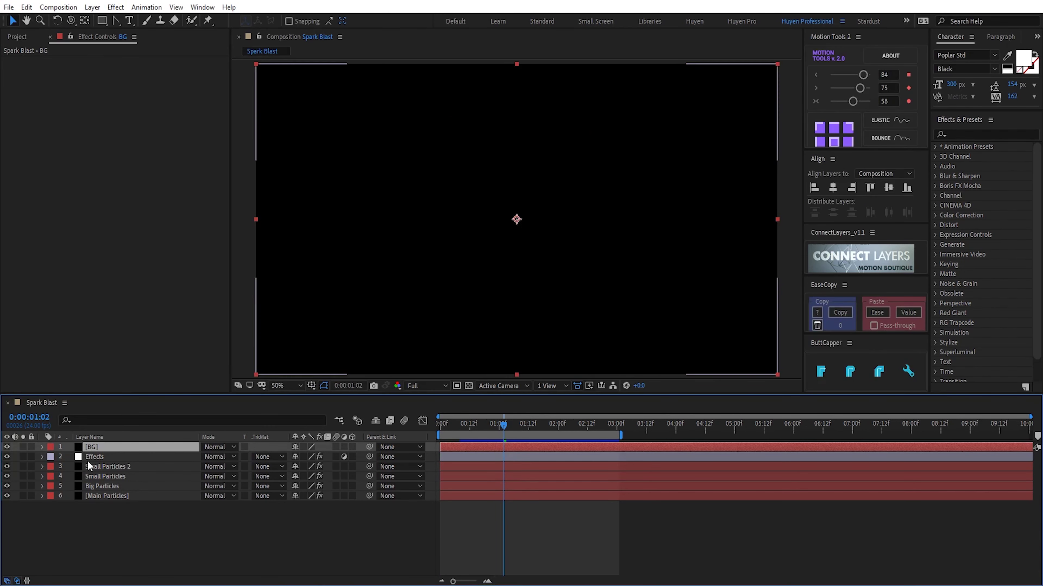
Step: Move BG to the bottom and give it a radial Gradient Ramp starting at the composition centre
drag(89, 465, 110, 512)
key(ctrl+space)
text(gra)
key(Return)
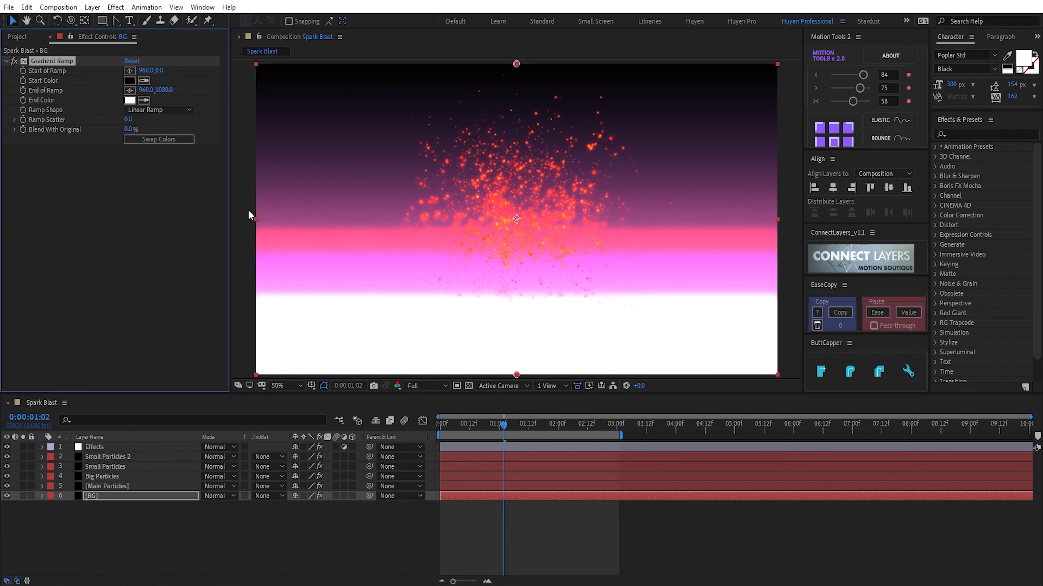
click(158, 110)
click(143, 141)
click(129, 71)
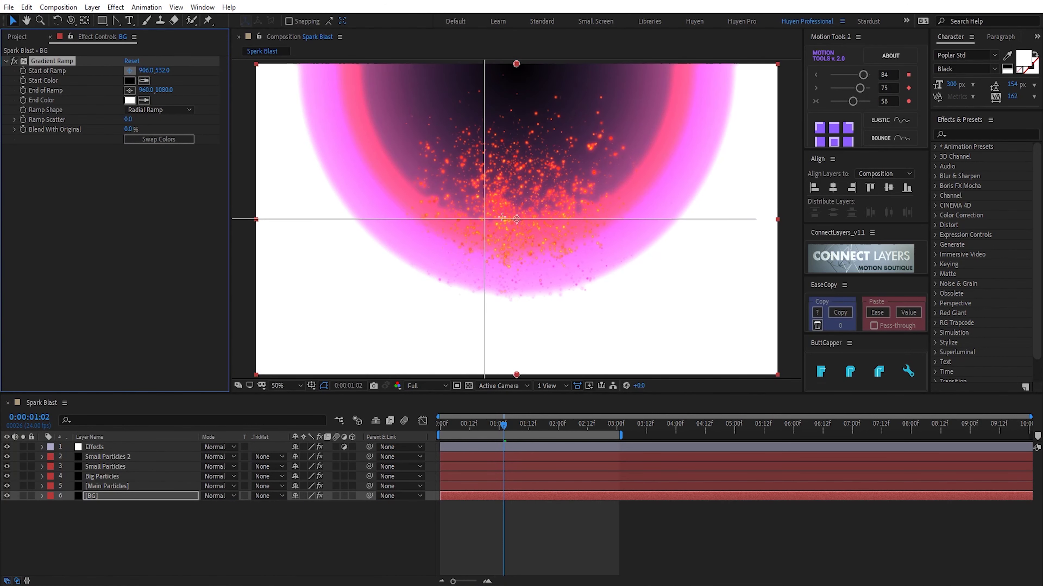
click(517, 219)
click(182, 139)
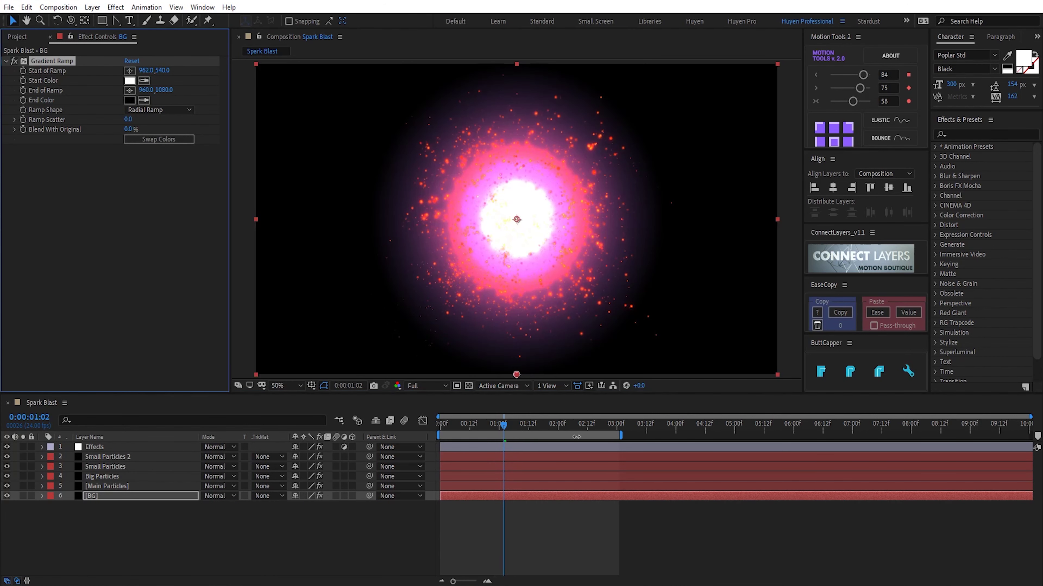
drag(517, 374, 269, 367)
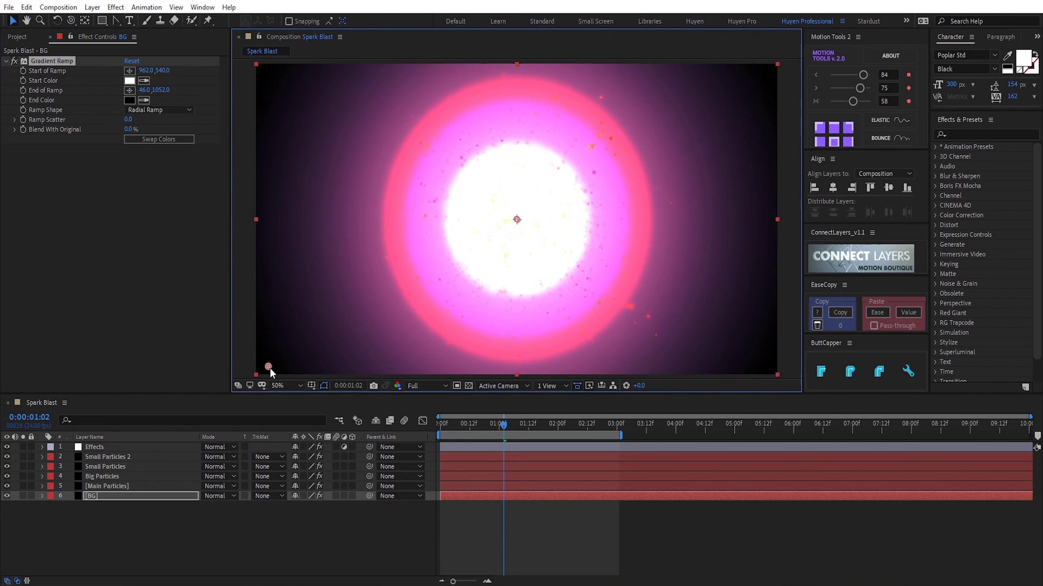
Step: Set the ramp colours to teal 05553A and navy 020A28 and reposition the ramp end
click(129, 80)
click(872, 234)
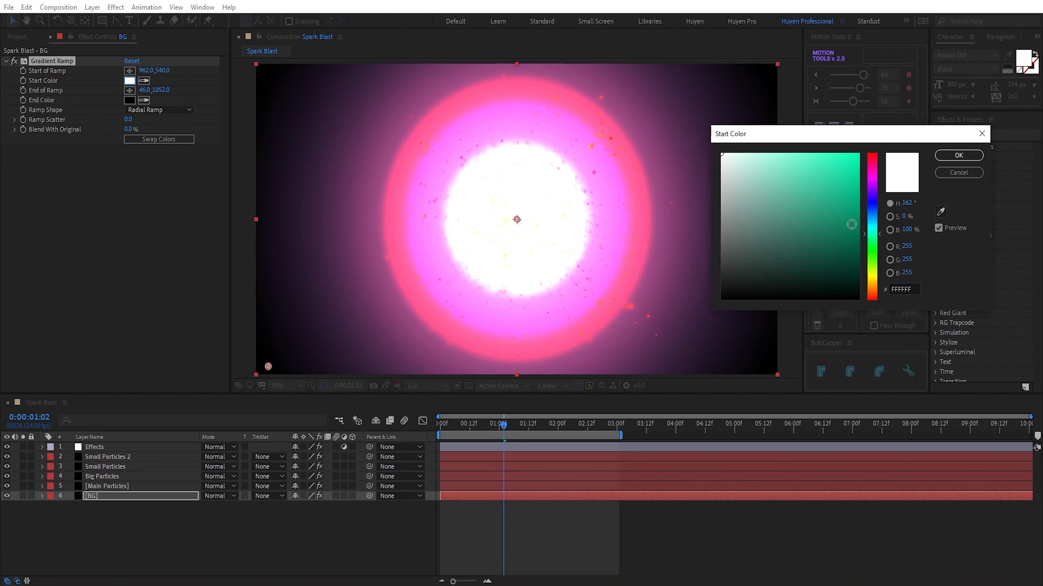
click(852, 236)
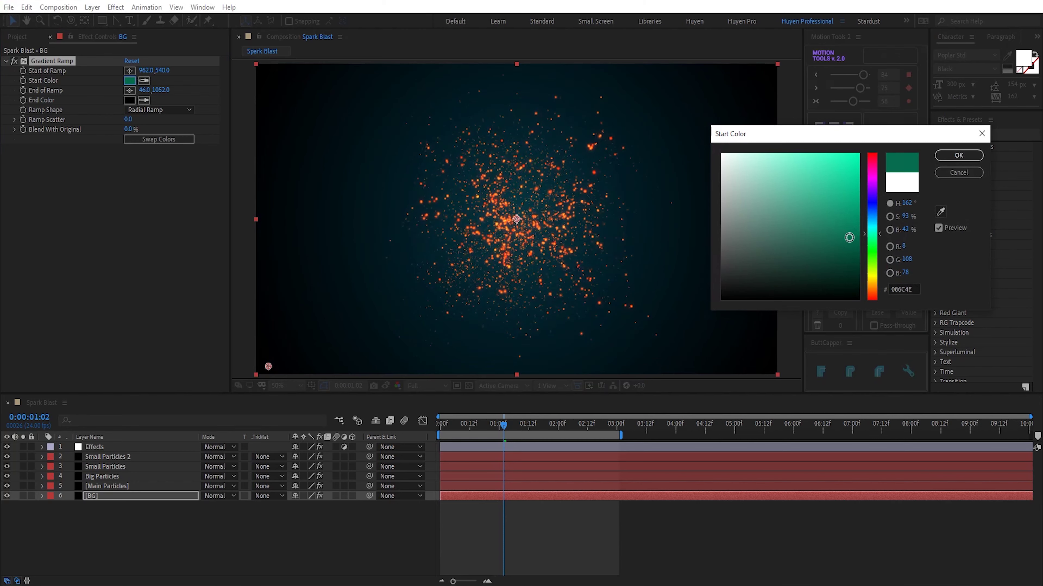
click(901, 288)
text(05553A)
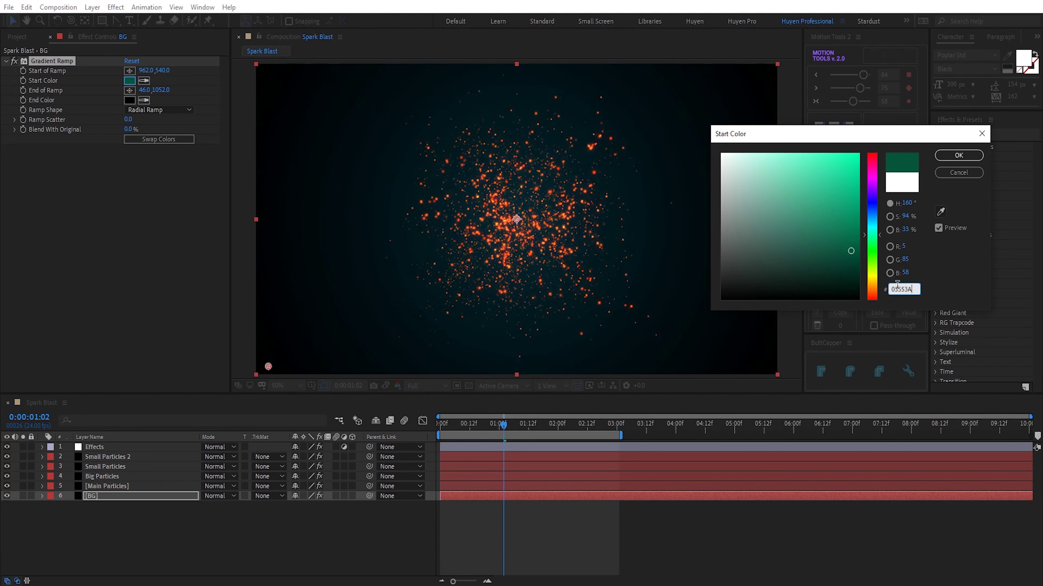
click(958, 156)
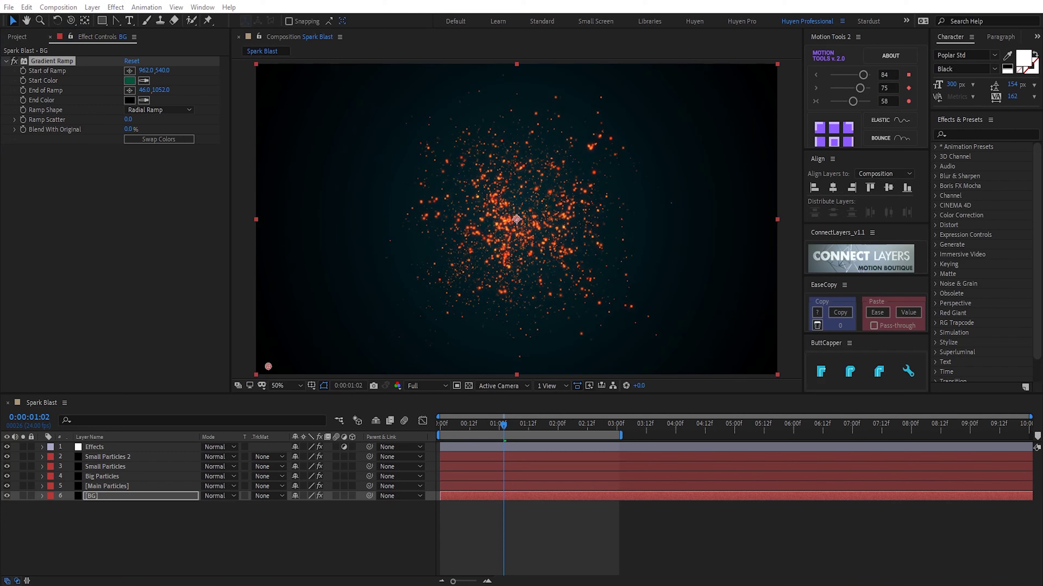
click(129, 100)
text(020A28)
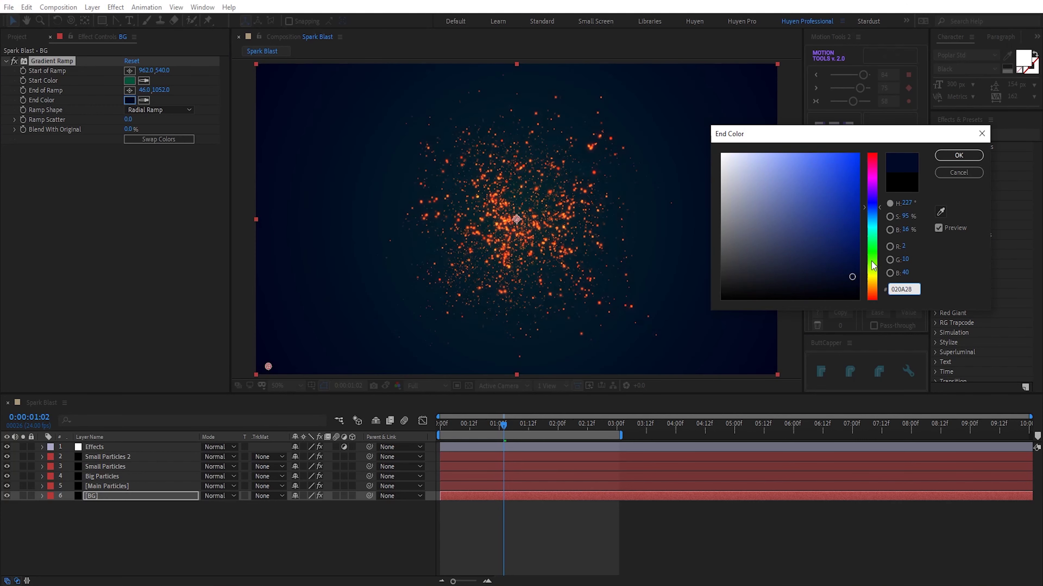
key(Return)
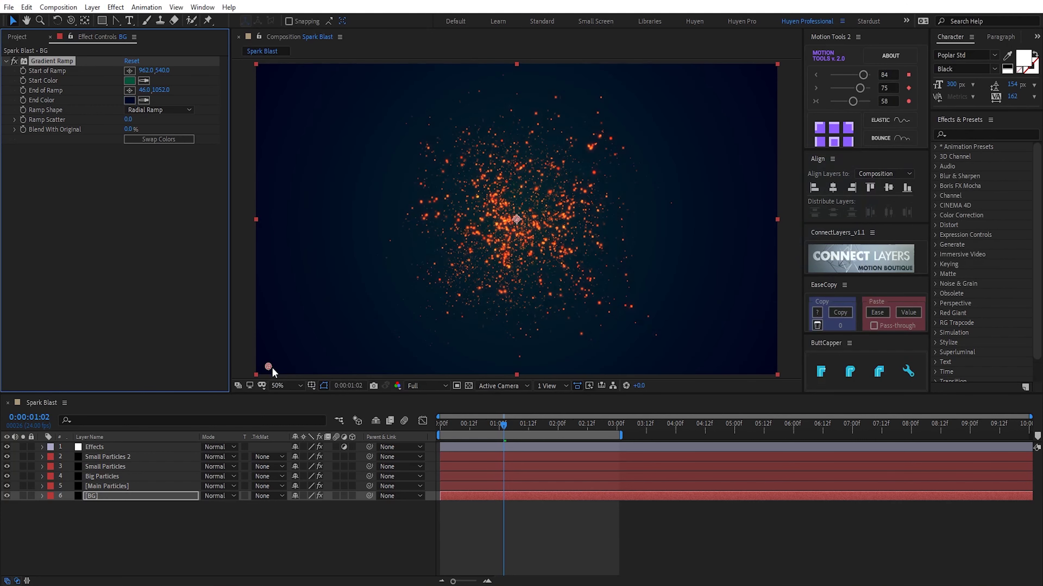
drag(269, 367, 316, 347)
drag(238, 357, 273, 361)
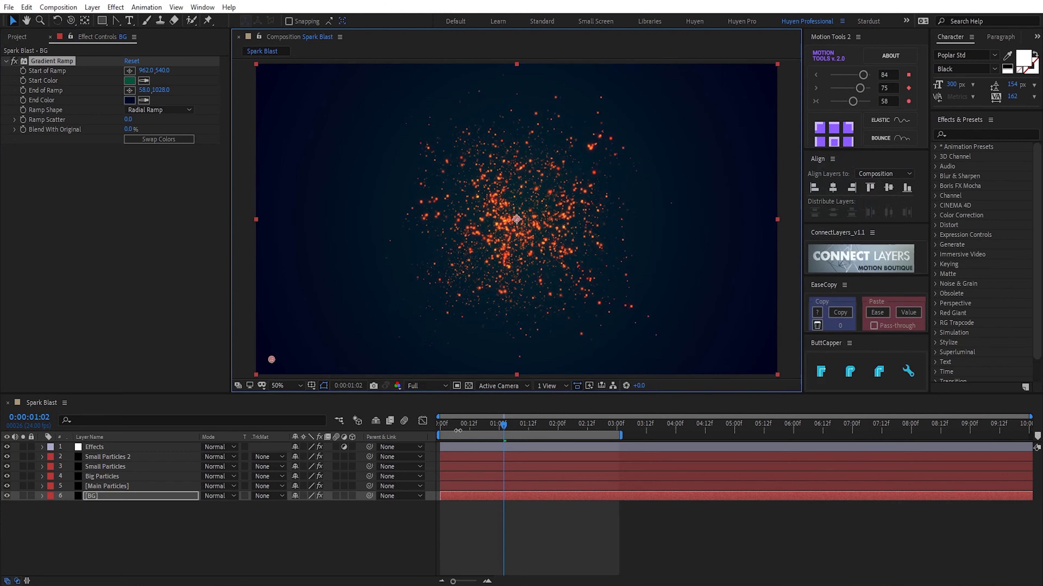
drag(458, 425, 437, 426)
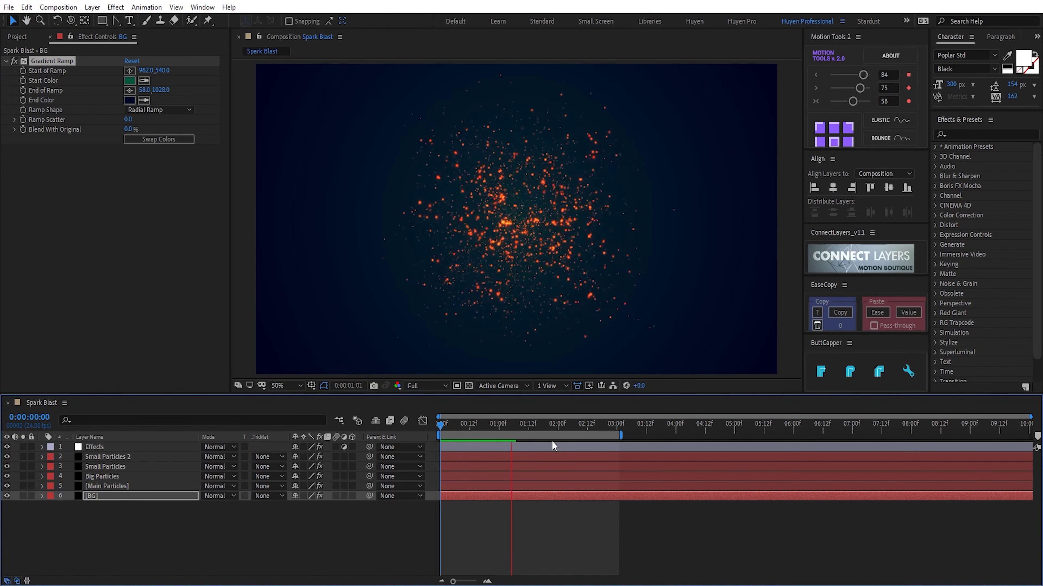